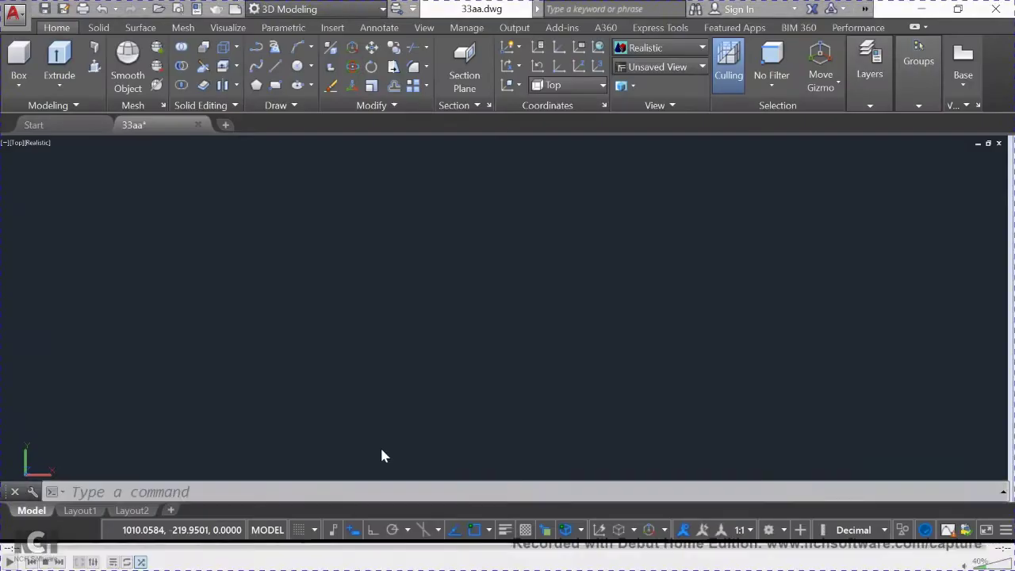
Step: Draw a 4 by 4 square with RECTANG using the relative corner @4,4
click(276, 85)
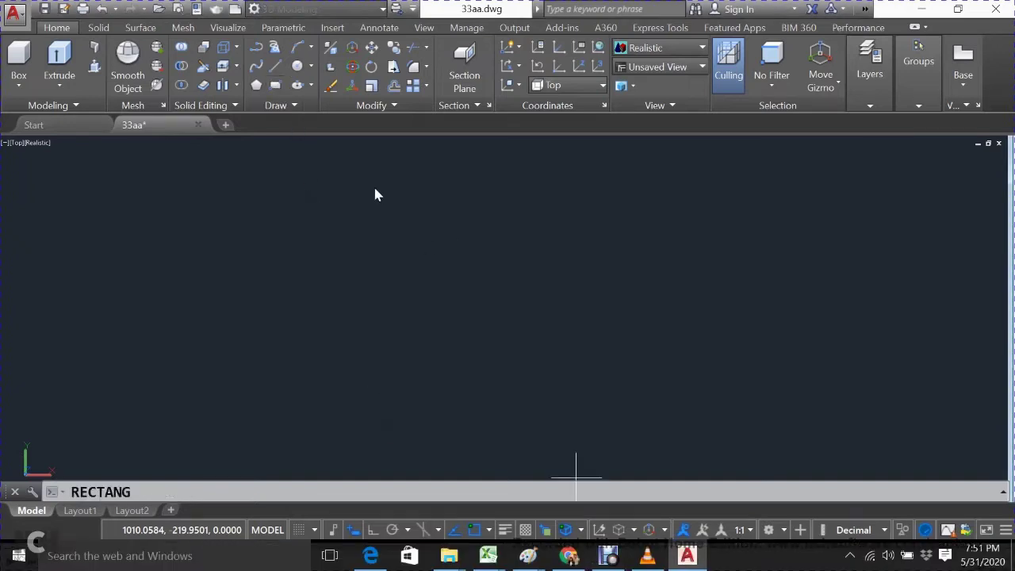
click(359, 232)
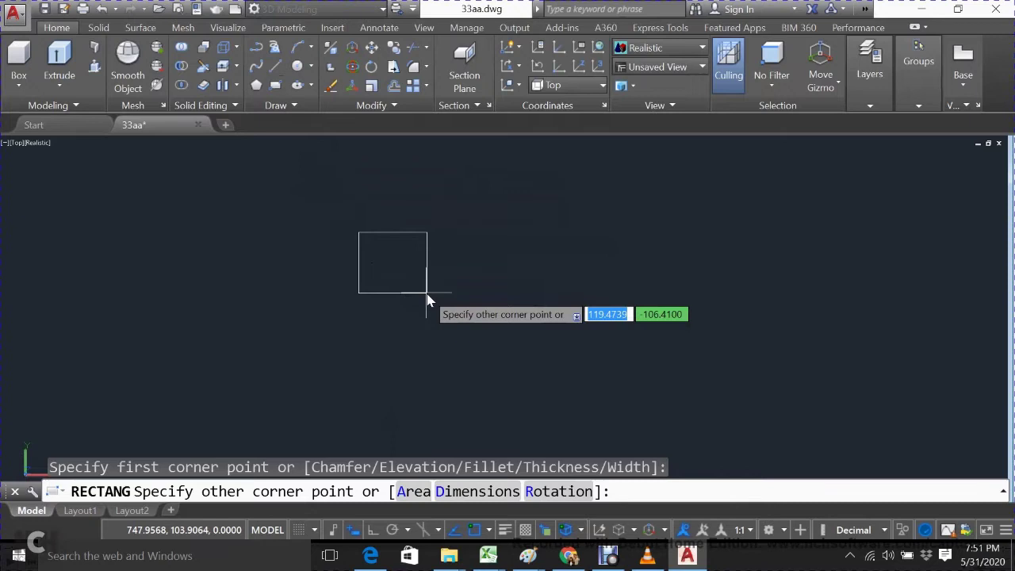
text(4)
key(Tab)
text(4)
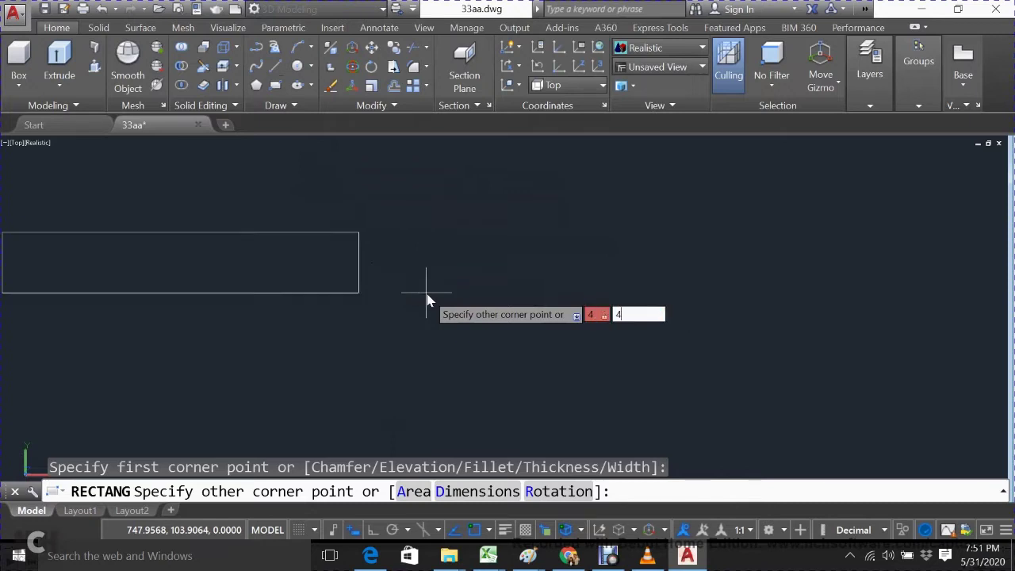
key(Return)
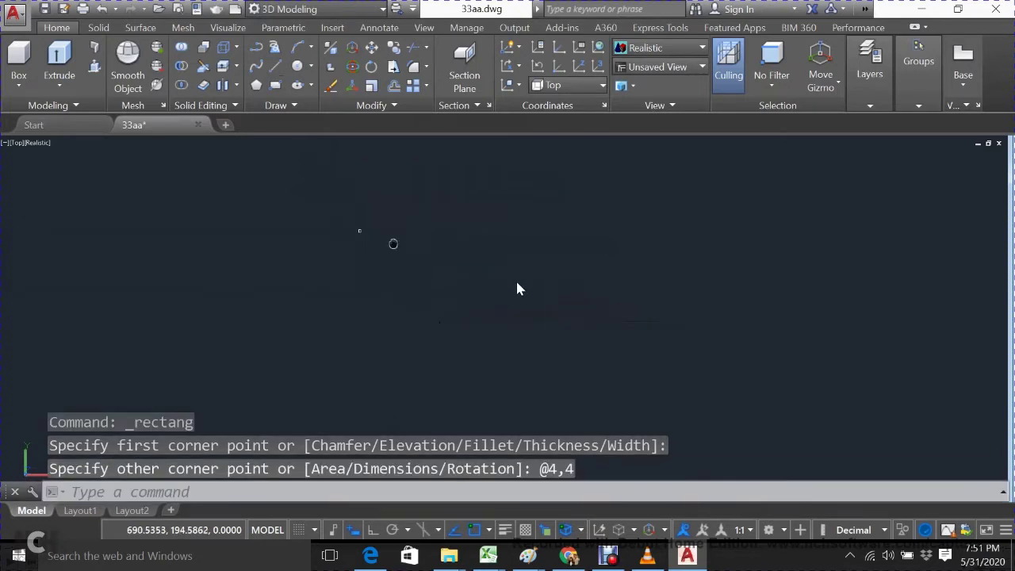
Step: Zoom in and pan so the square appears large near the view centre
scroll(516, 287, up, 2)
scroll(508, 278, up, 2)
scroll(502, 273, up, 1)
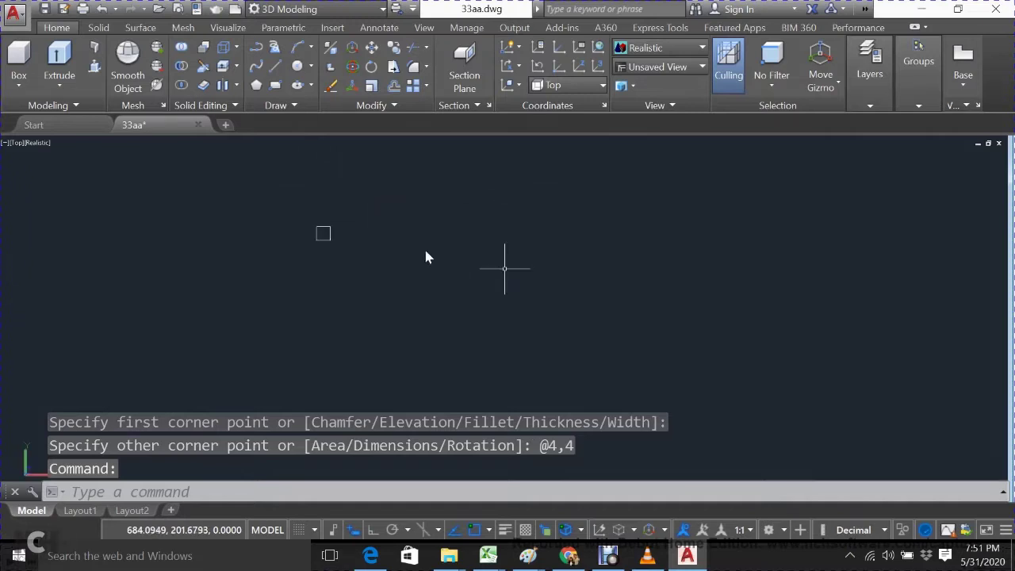
scroll(627, 318, up, 2)
scroll(626, 318, up, 3)
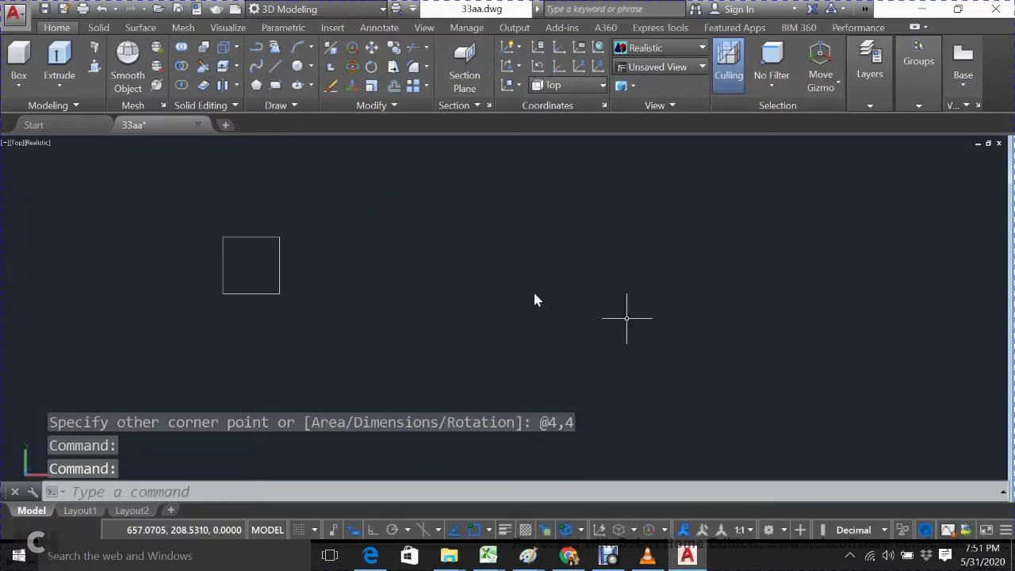
middle_drag(436, 277, 658, 293)
scroll(544, 289, up, 2)
scroll(543, 290, up, 2)
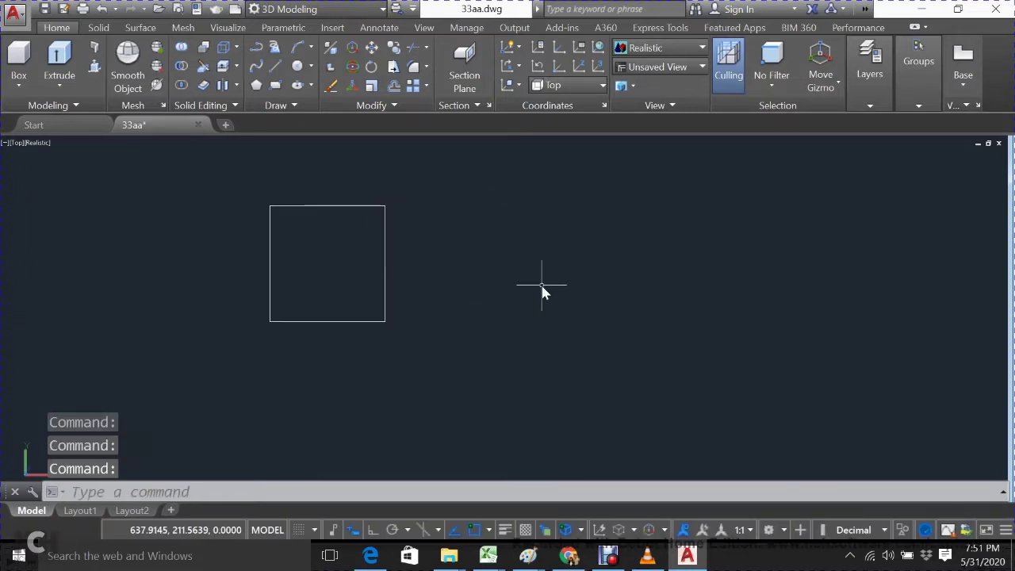
scroll(543, 292, up, 3)
scroll(454, 298, down, 2)
mouse_move(408, 283)
middle_down()
mouse_move(641, 309)
mouse_move(651, 288)
middle_up()
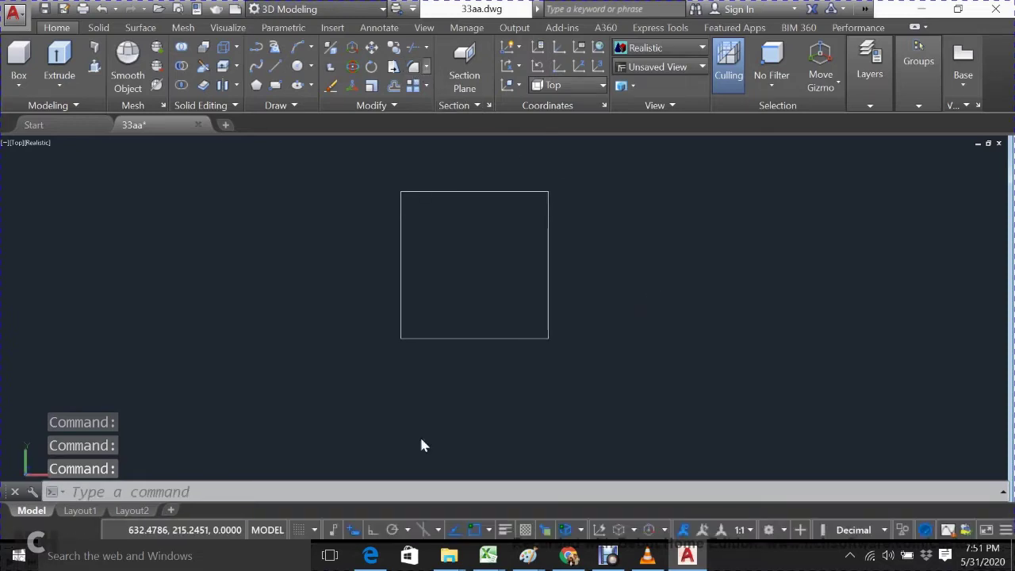
Step: Set the fillet radius to 2 and round the square's lower-left corner
text(f)
key(Return)
click(446, 491)
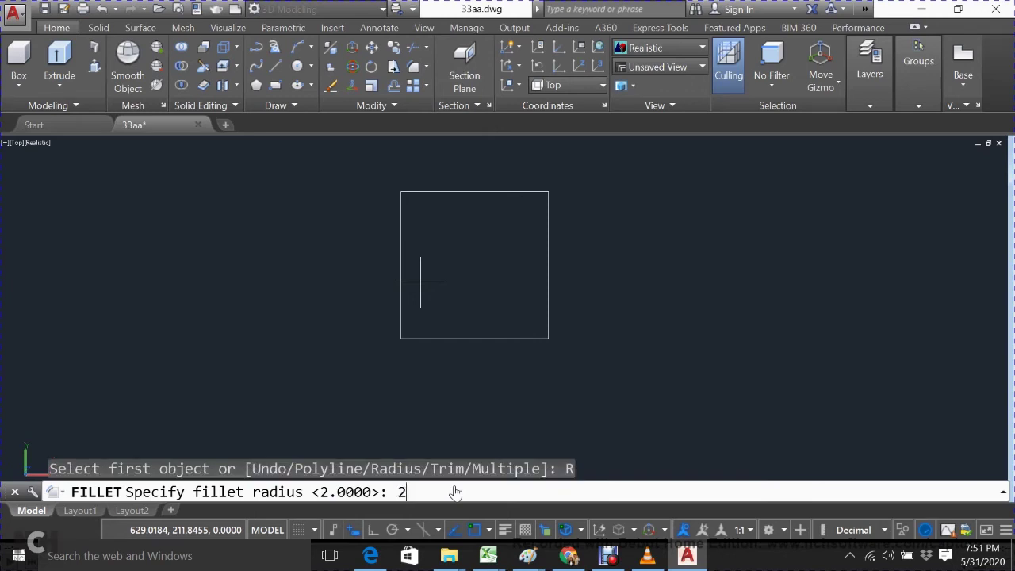
key(Return)
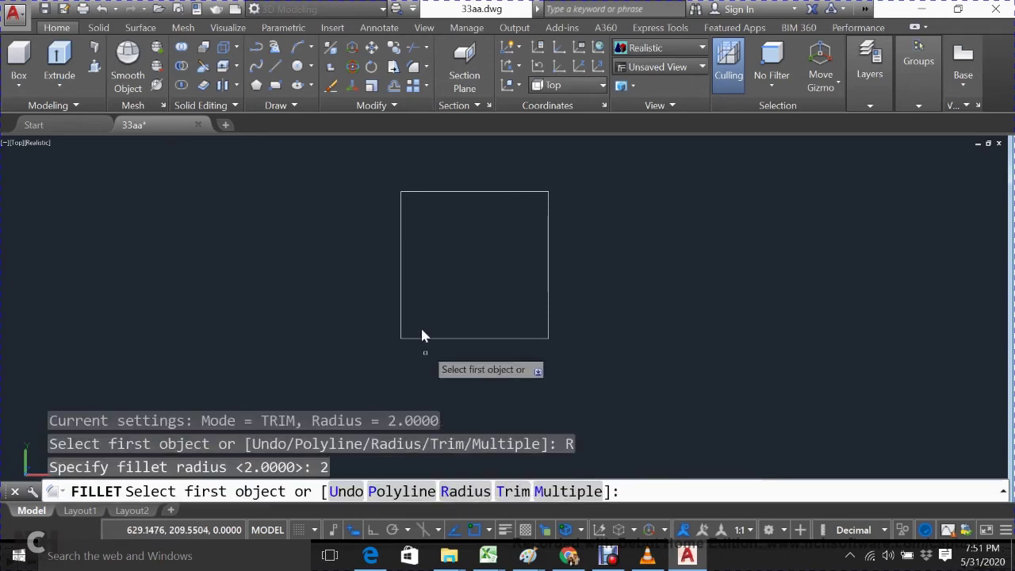
click(421, 337)
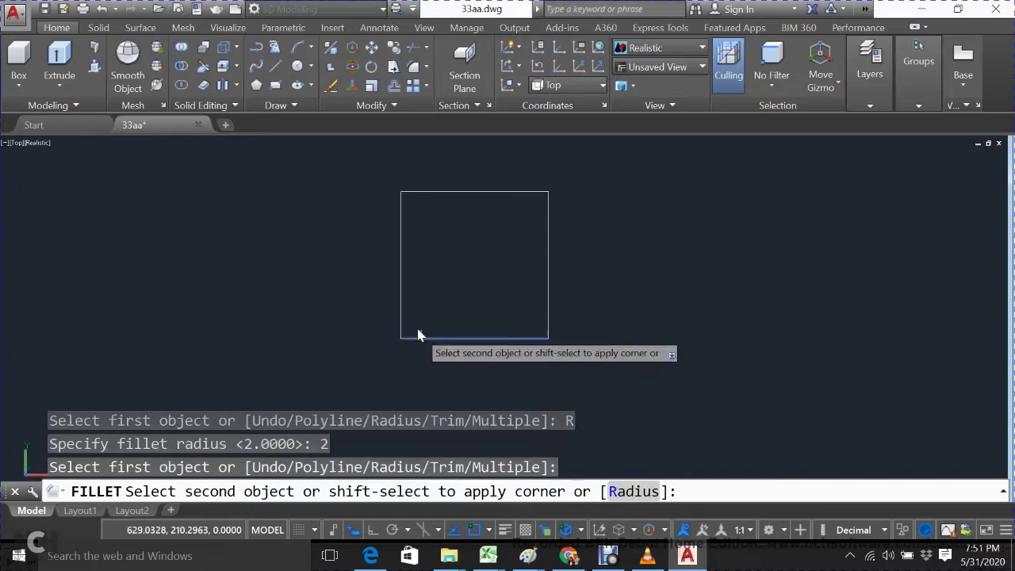
click(403, 299)
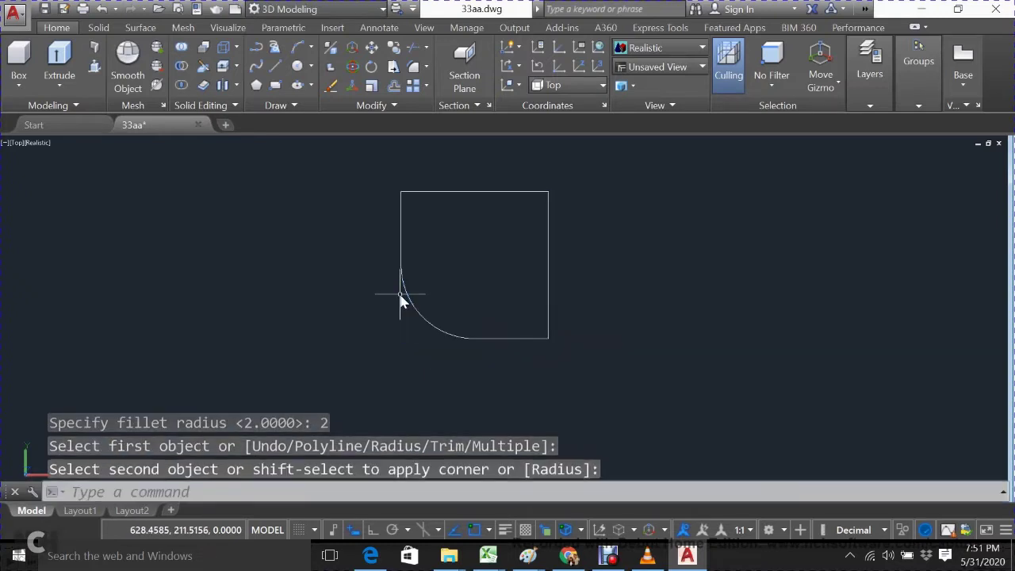
Step: Fillet the lower-right corner at radius 2 using the bottom and right edges
click(413, 68)
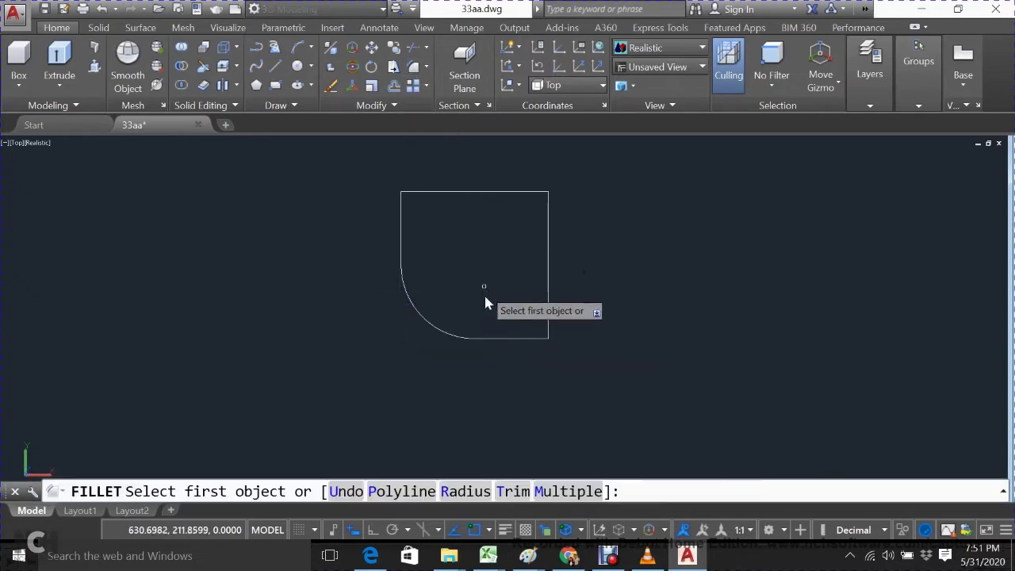
click(494, 337)
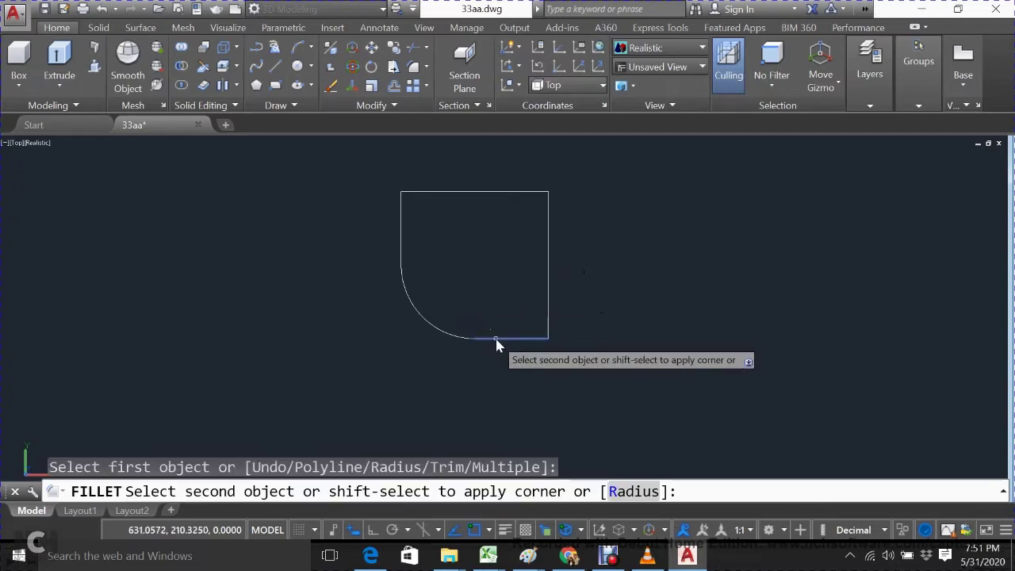
click(548, 272)
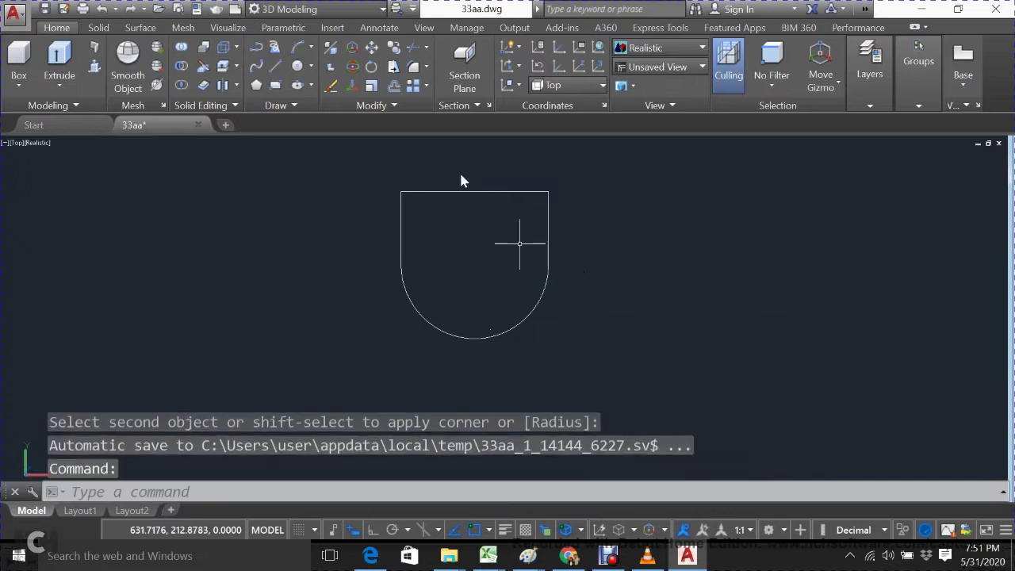
Step: Attempt to fillet the top corners, then cancel when it fails
click(412, 72)
click(549, 258)
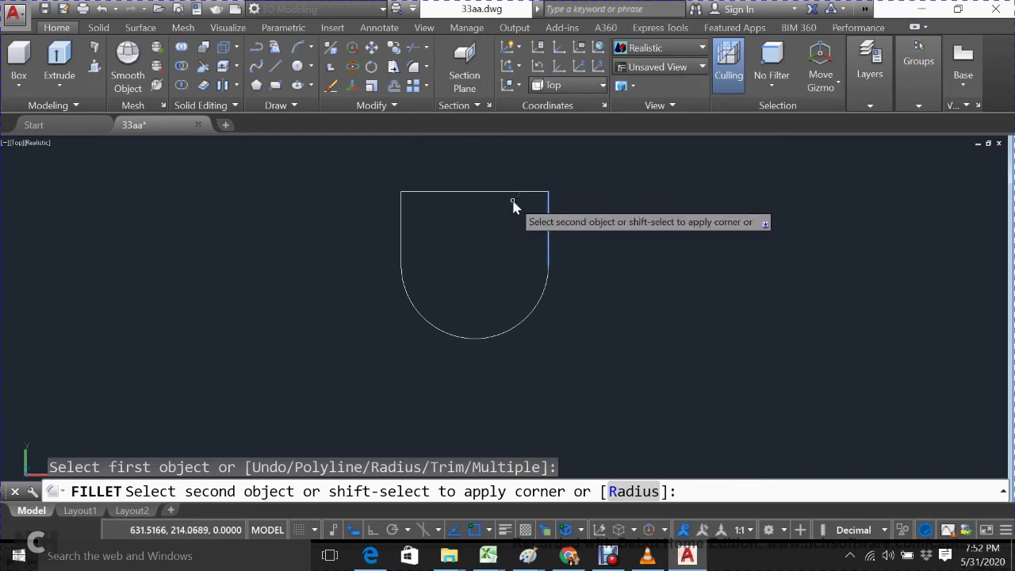
key(Escape)
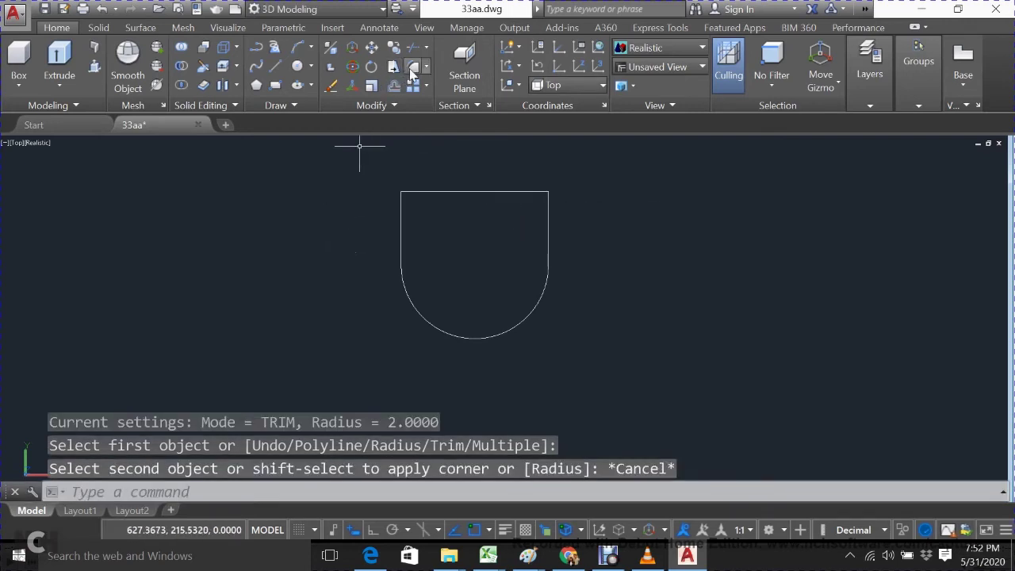
key(Return)
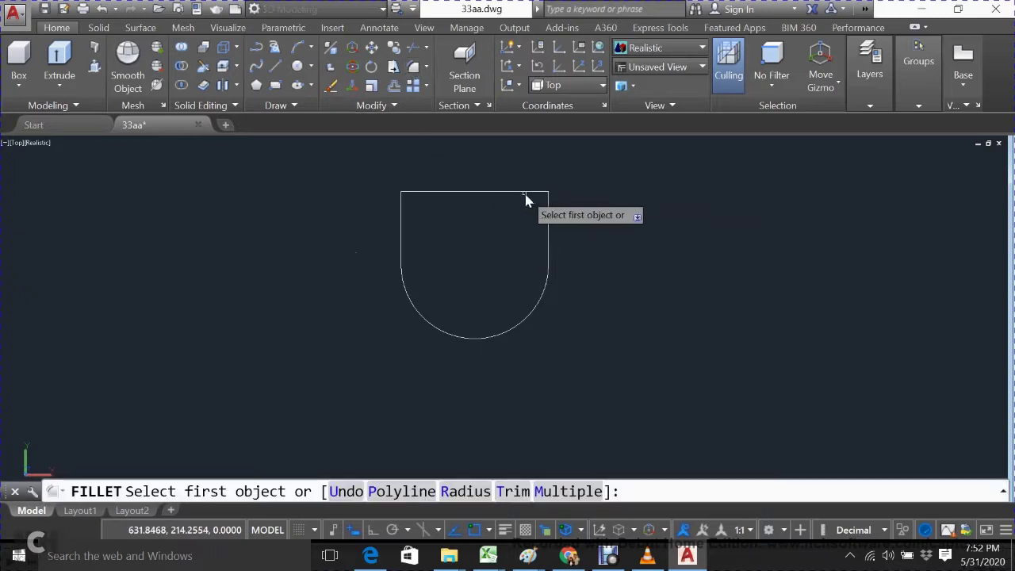
click(525, 195)
click(527, 194)
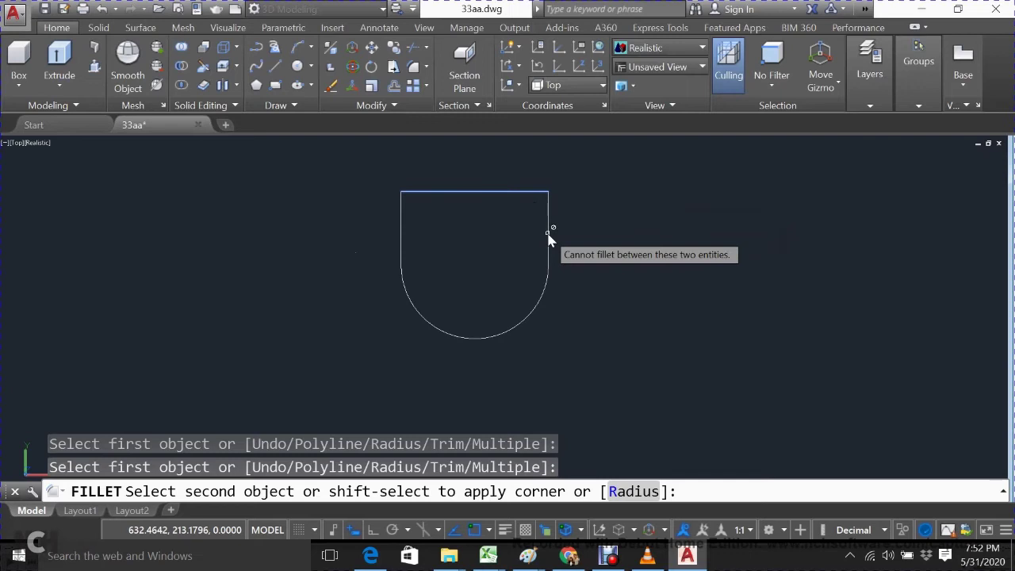
key(Escape)
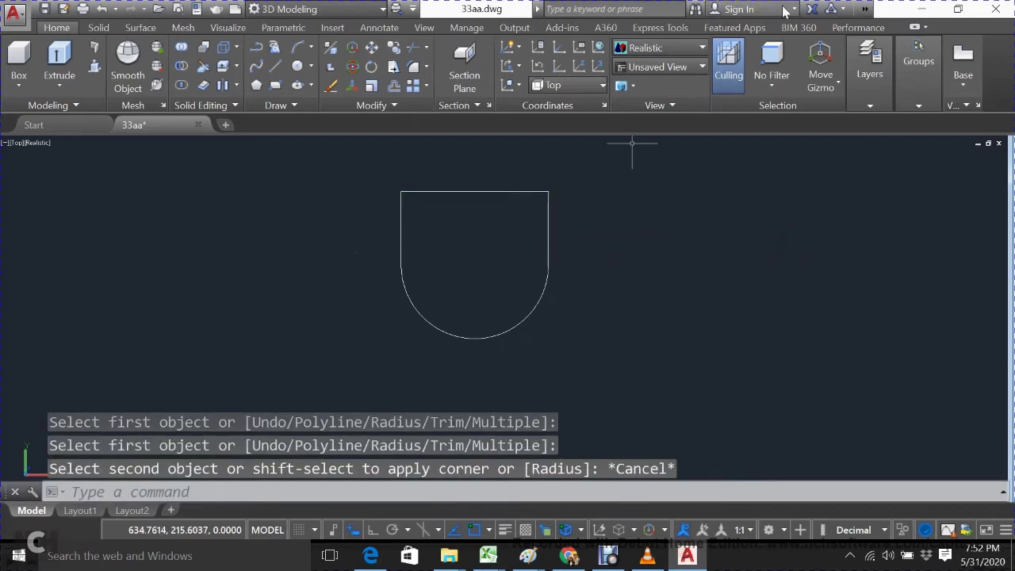
Step: Turn on Ortho so lines run only horizontally and vertically
text(l)
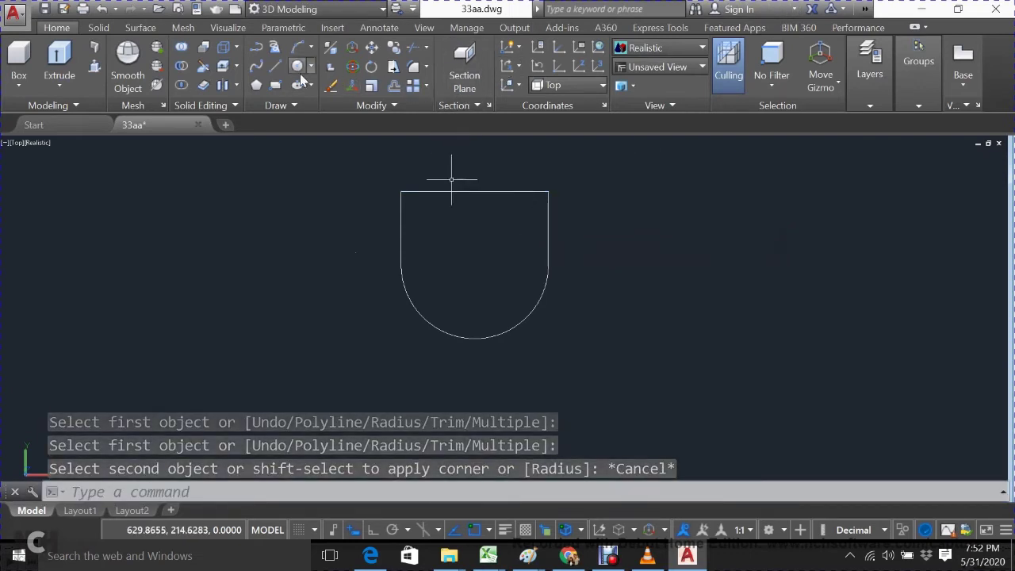
key(Return)
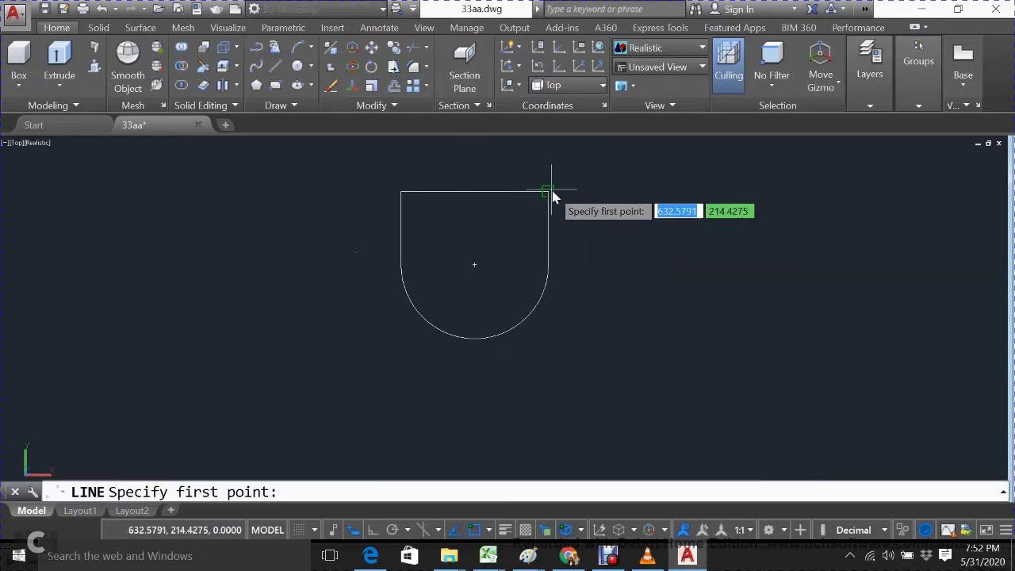
click(549, 192)
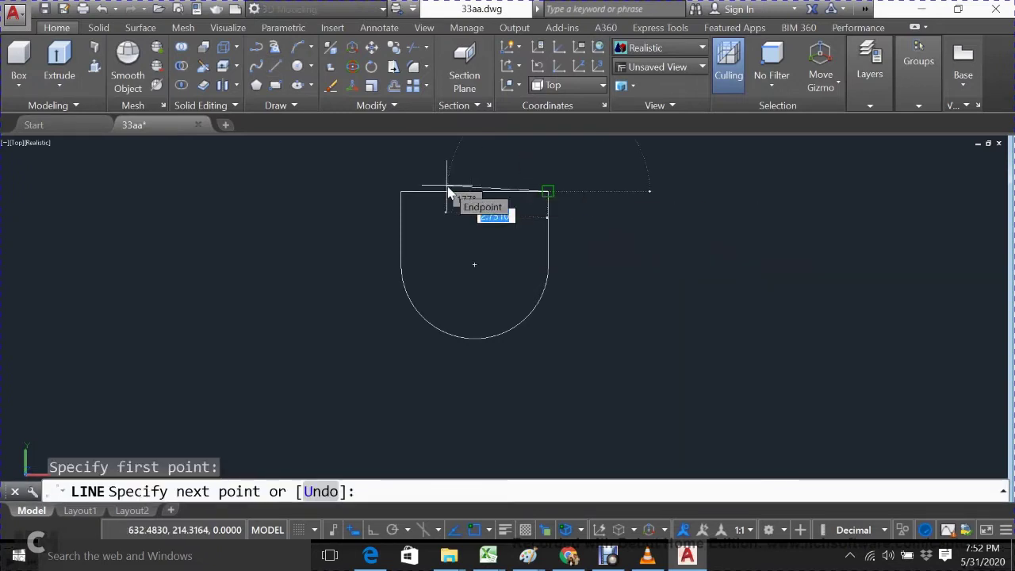
key(Escape)
click(375, 530)
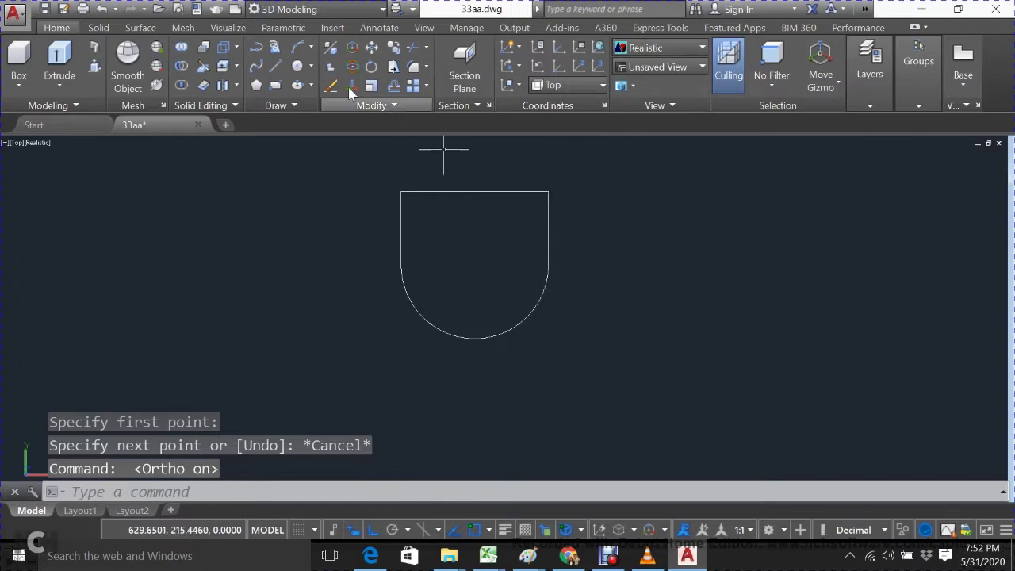
Step: From the top-right corner, draw a line 2 units left, then 1 unit up, and select the outline
click(275, 70)
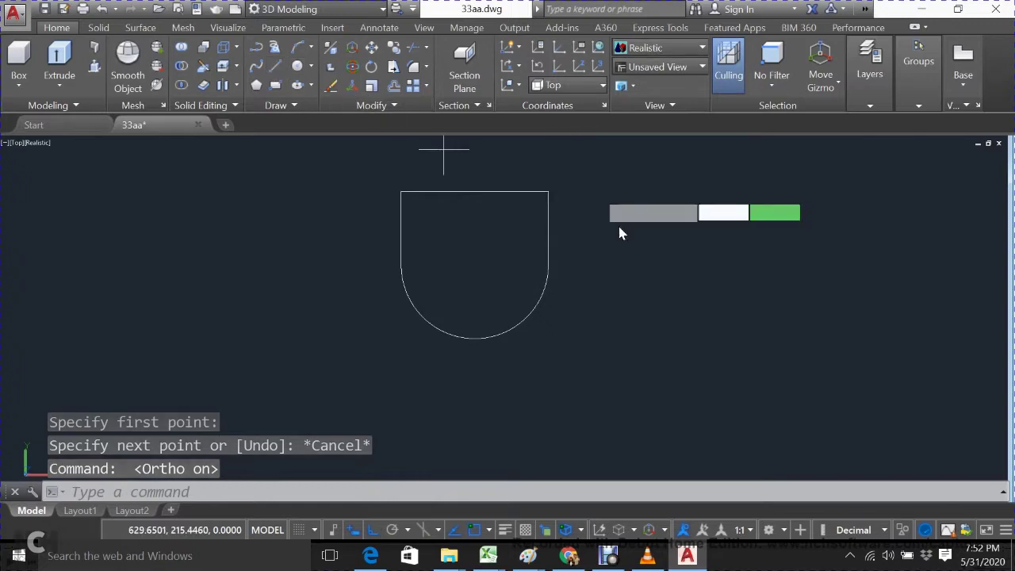
click(547, 197)
text(2)
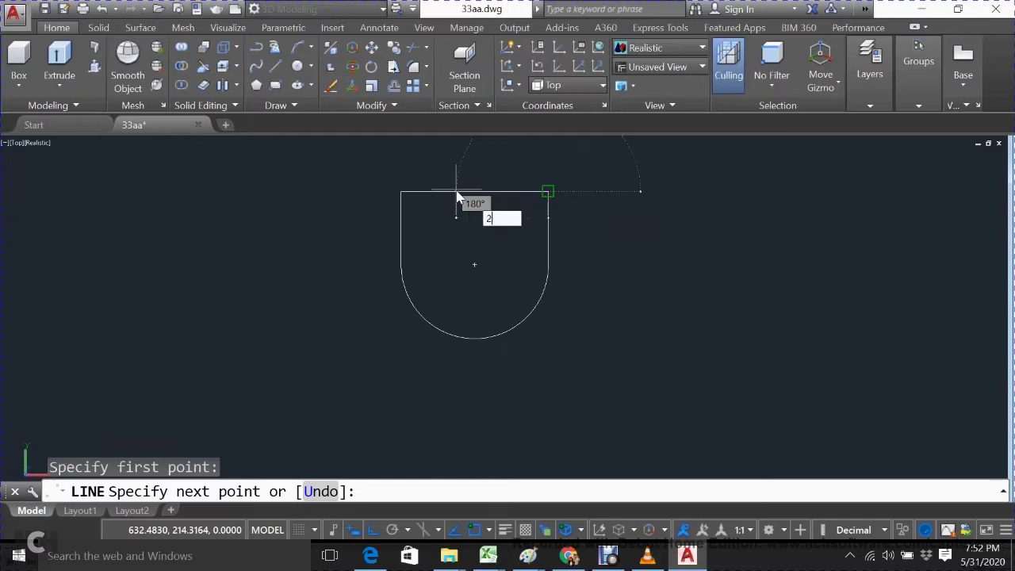
key(Return)
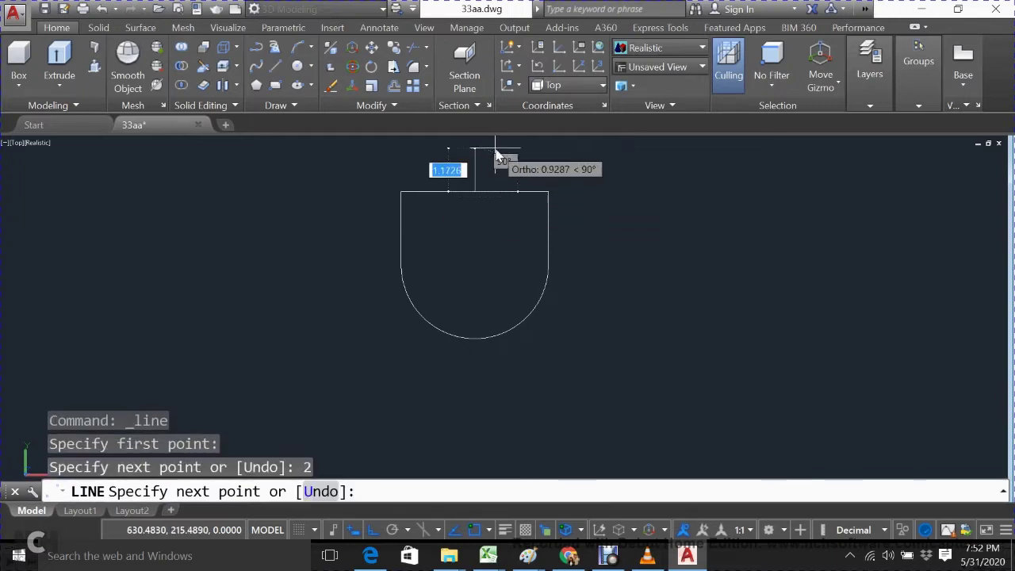
text(1)
key(Return)
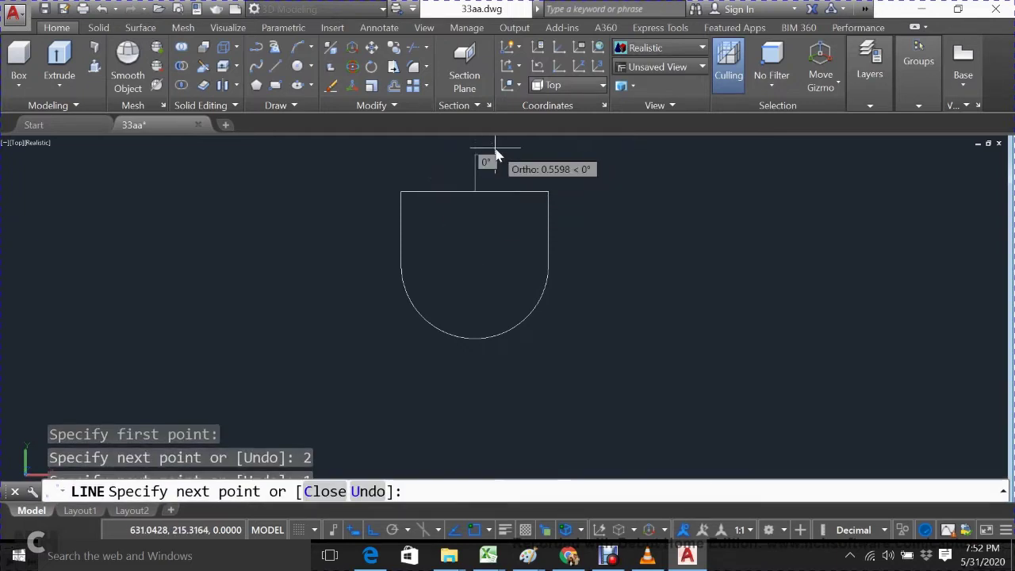
key(Escape)
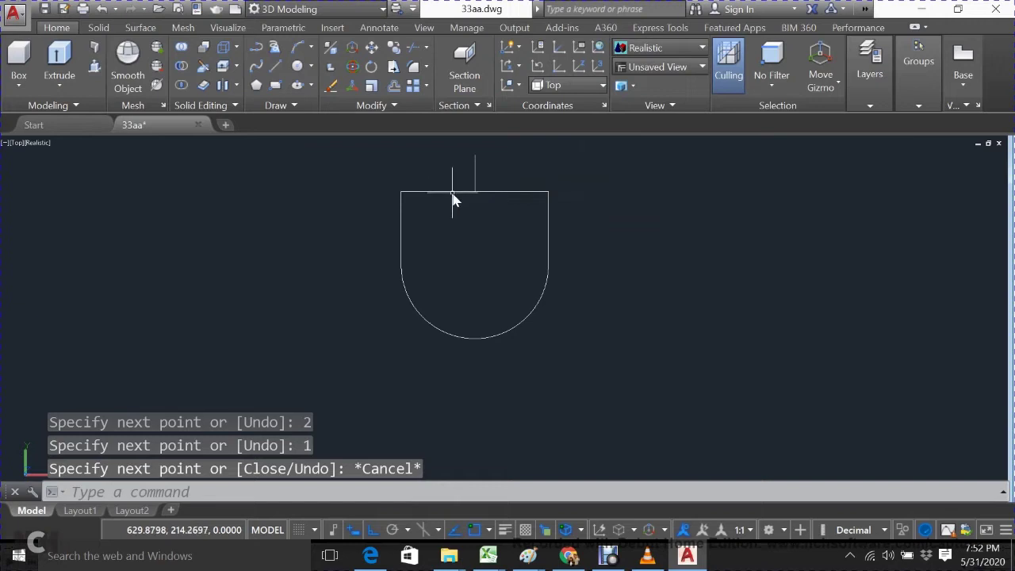
click(452, 193)
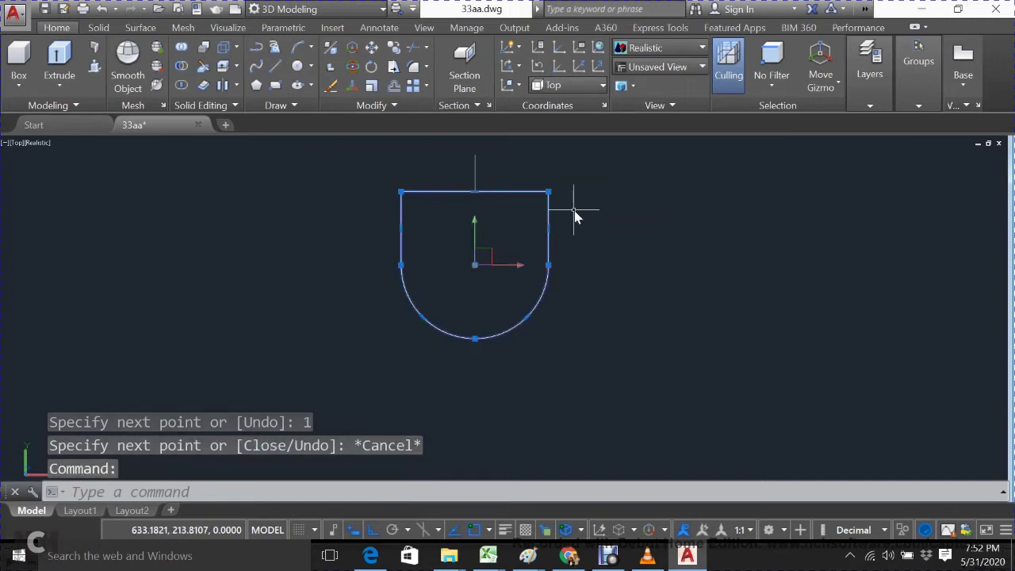
text(X)
Step: Explode the outline and erase its left and top-left lines
key(Return)
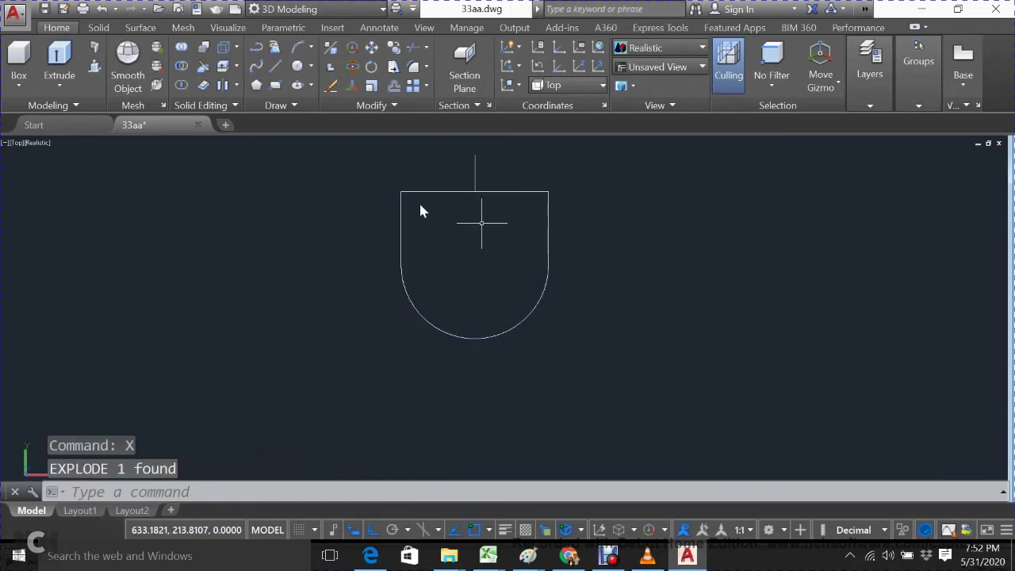
click(412, 173)
click(386, 214)
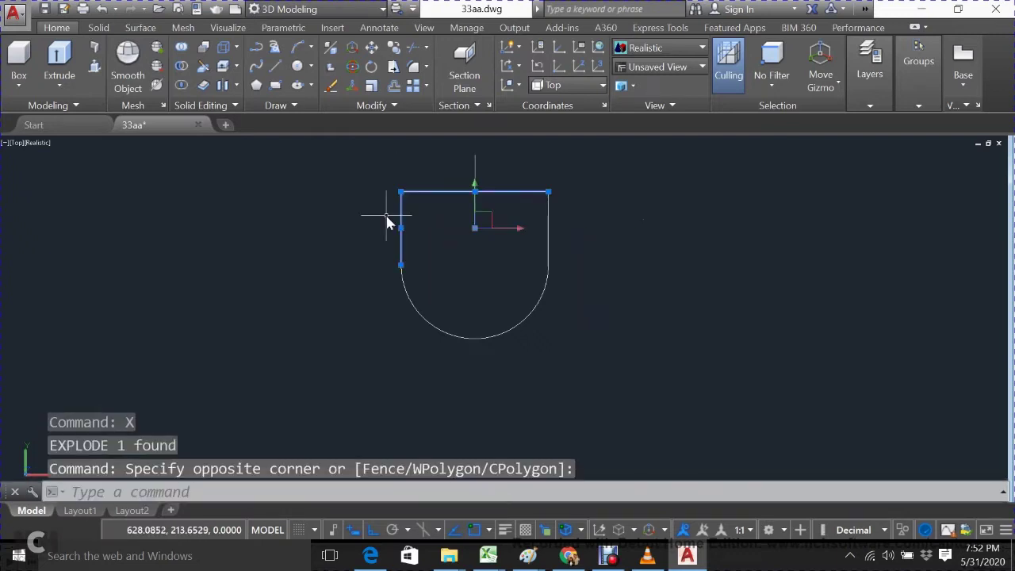
text(E)
key(Return)
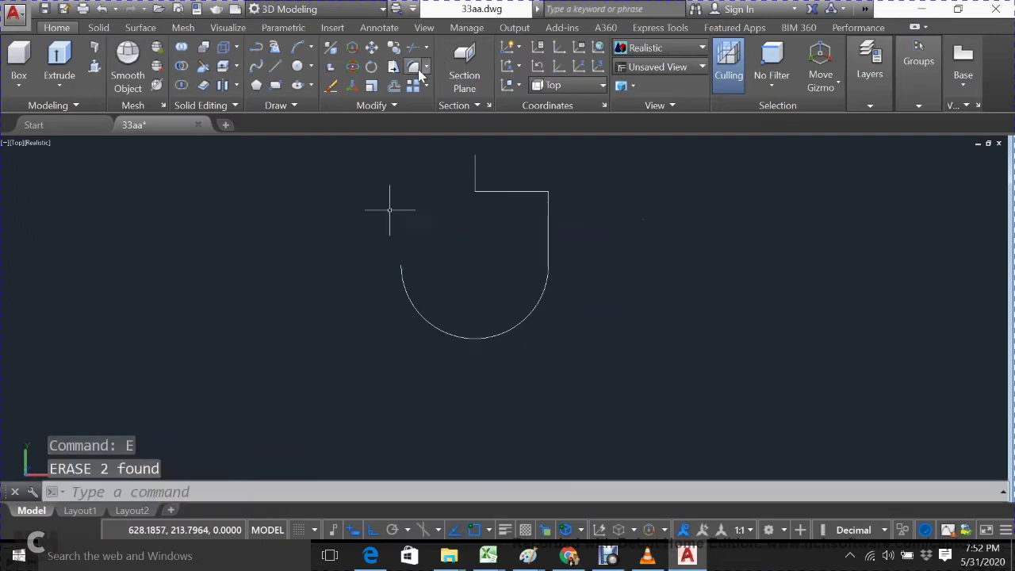
Step: Fillet the top and right lines so the top-right corner becomes an arc
click(414, 67)
click(530, 194)
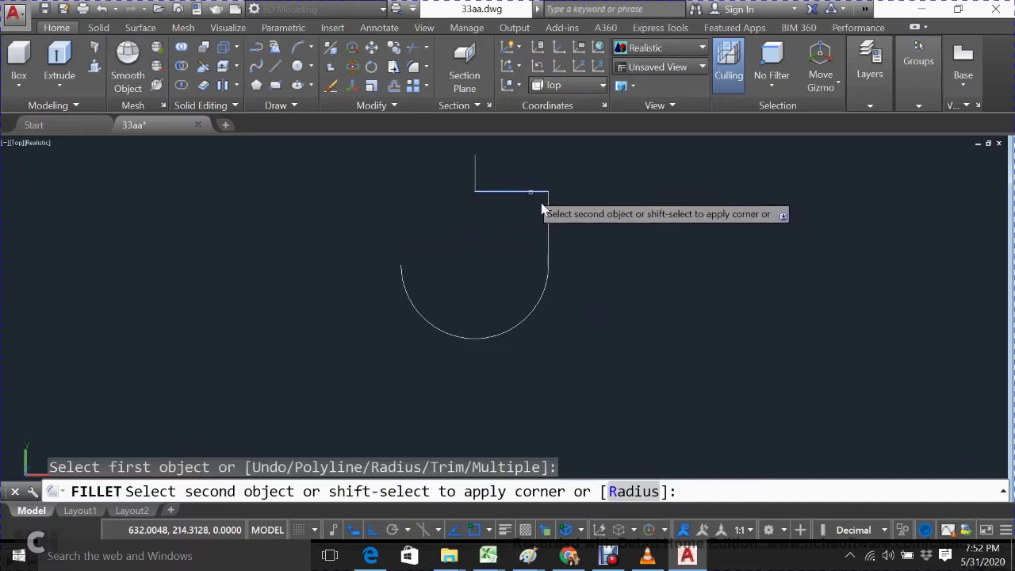
click(545, 209)
key(Escape)
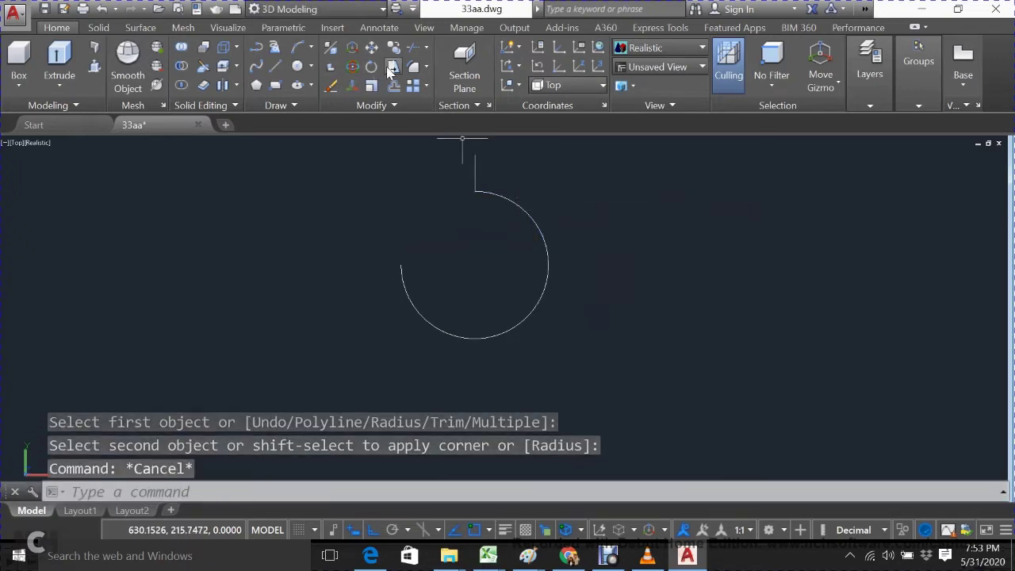
Step: Fillet the hook arc and the stem line with a 0.5 radius
key(Return)
text(R)
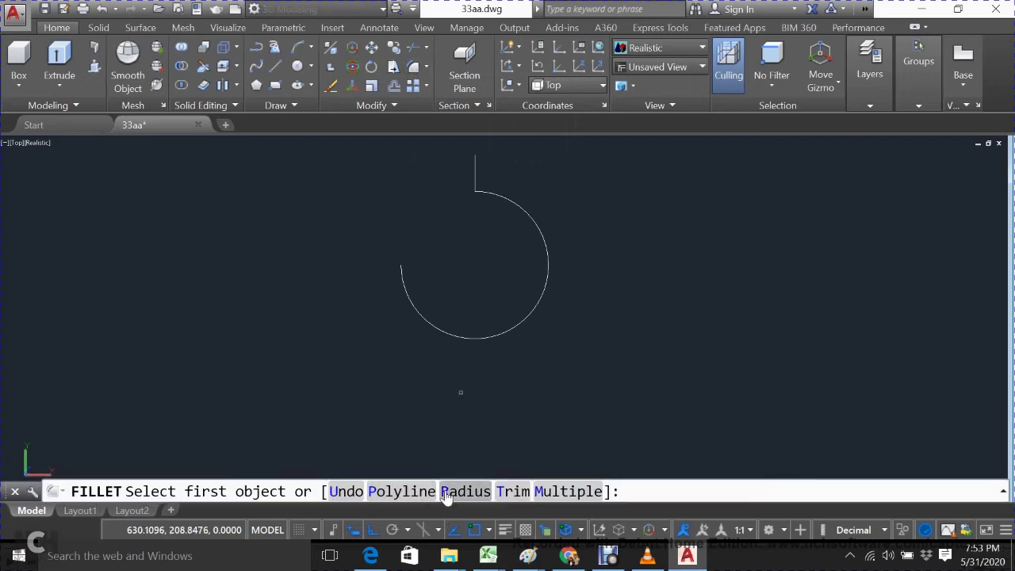
key(Return)
text(.5)
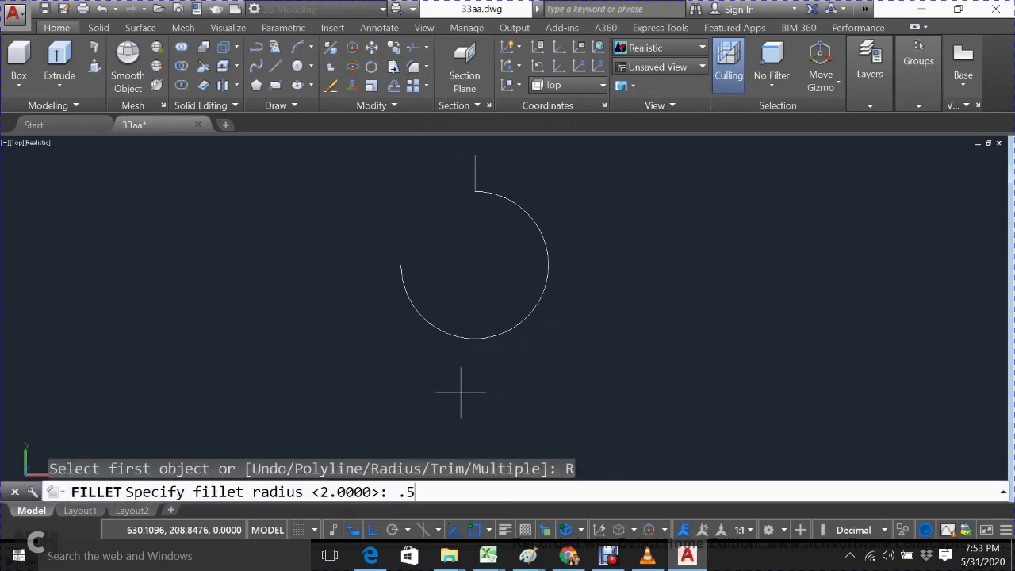
key(Return)
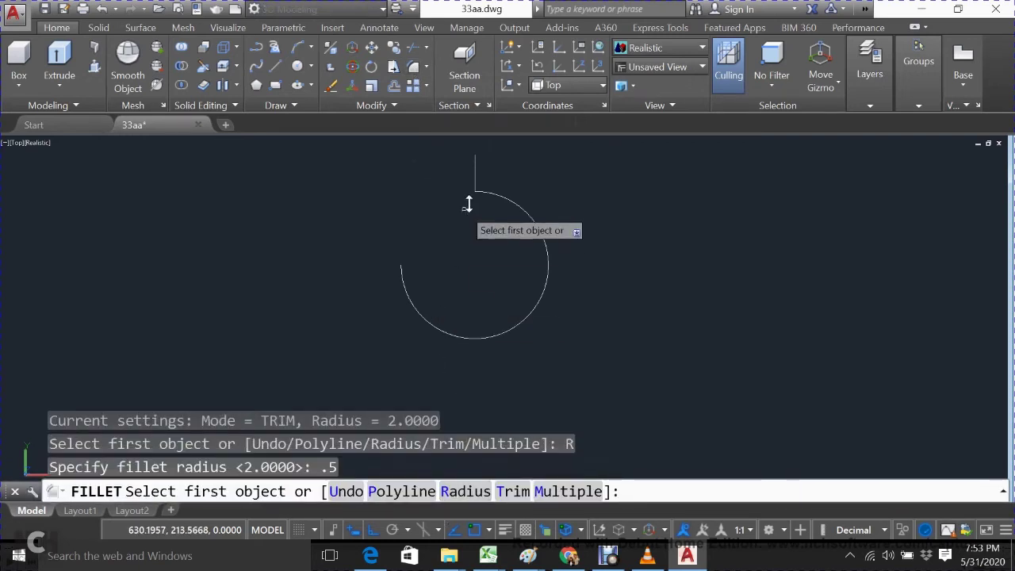
click(482, 189)
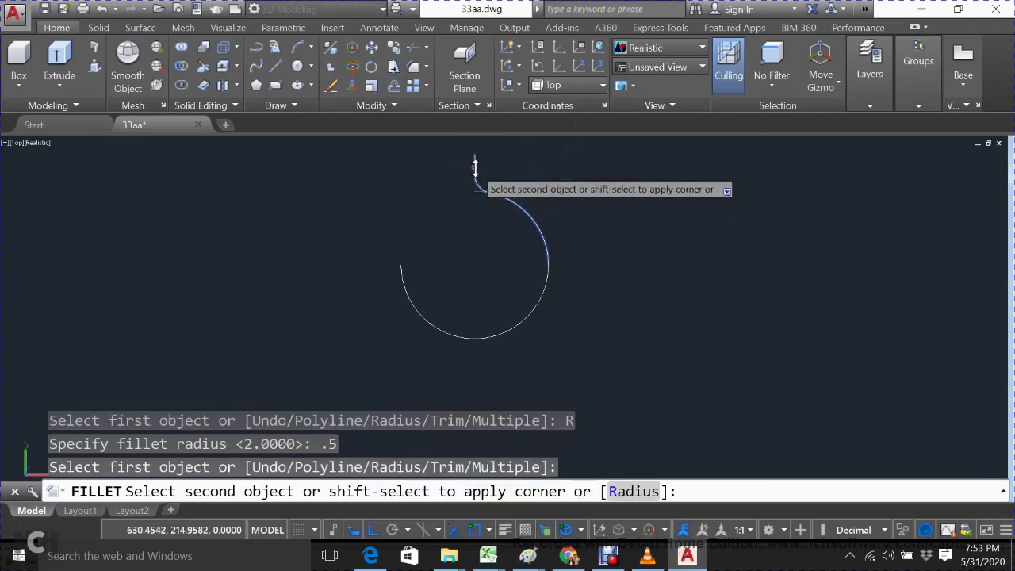
click(475, 167)
key(Escape)
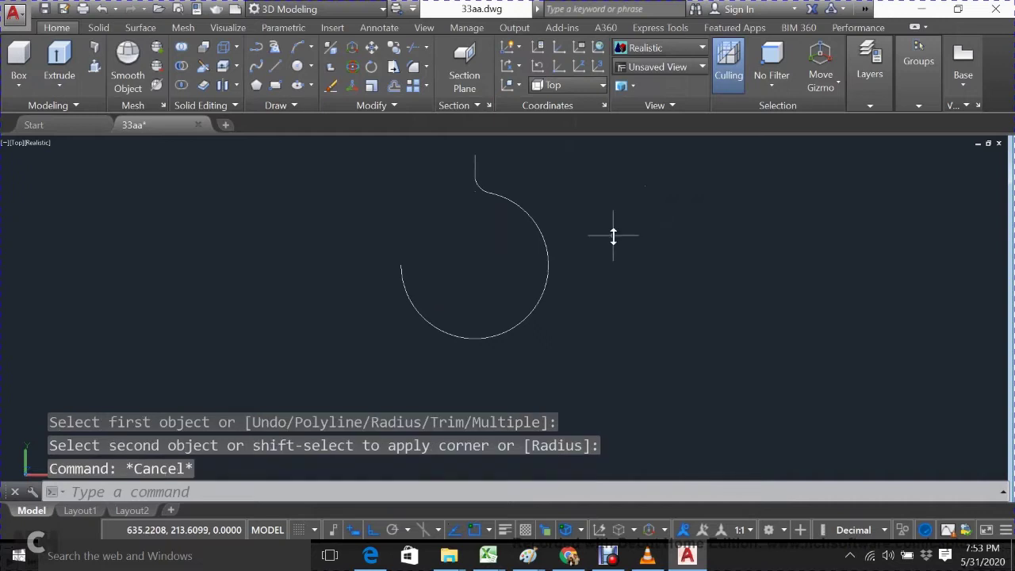
Step: Erase the leftover segment at the stem joint and recentre the hook
scroll(490, 225, up, 2)
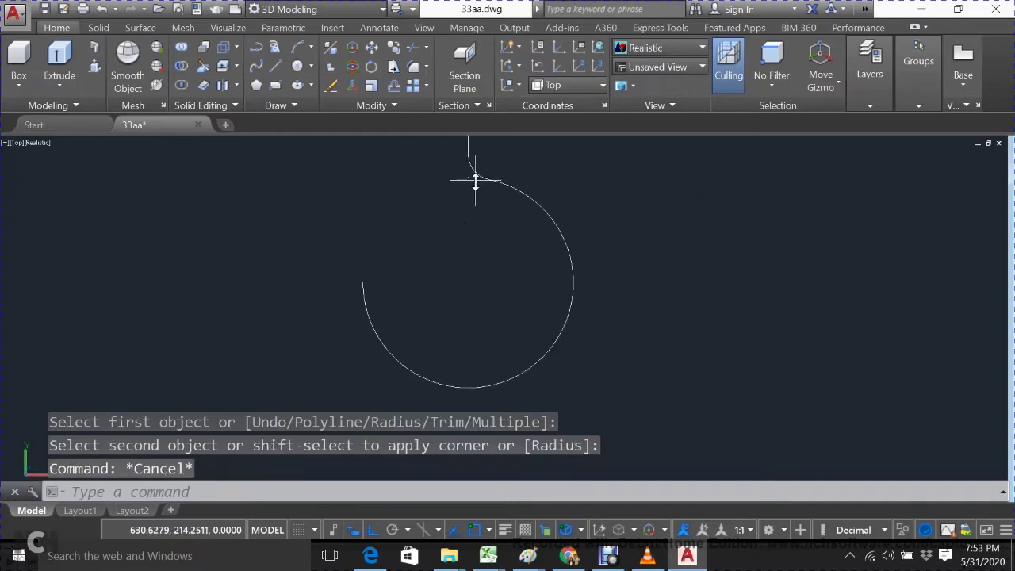
click(475, 181)
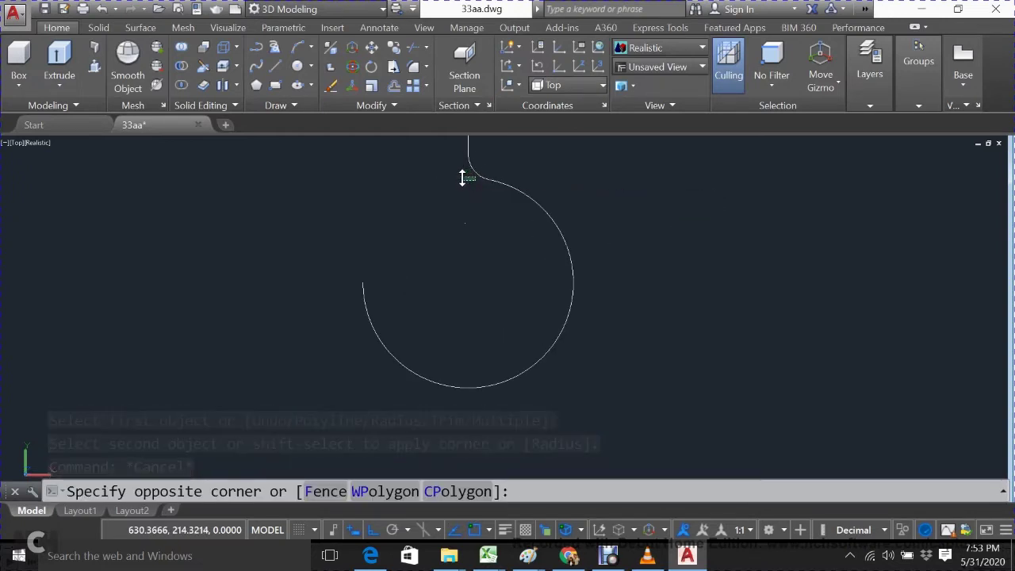
click(463, 178)
text(E)
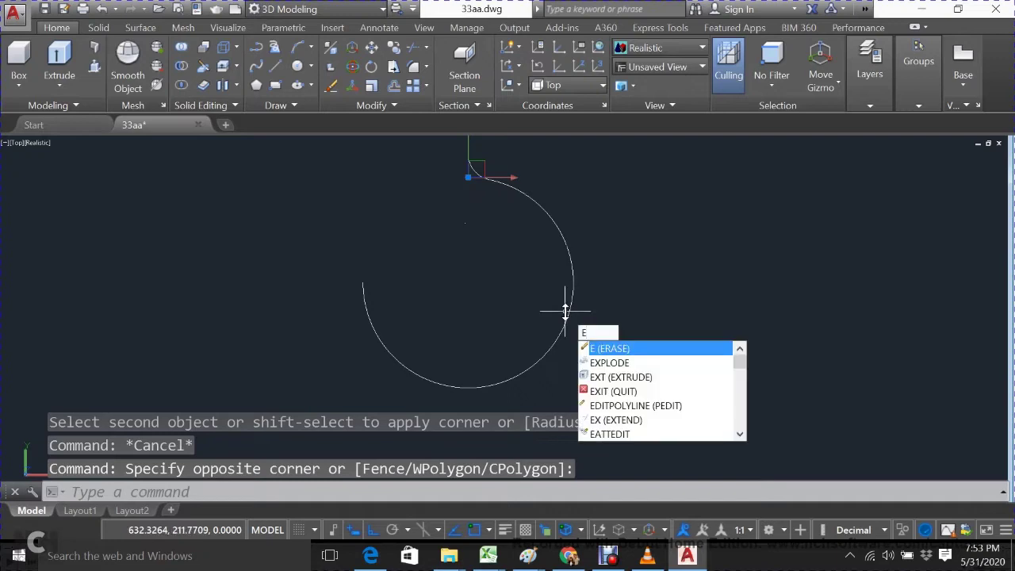
key(Return)
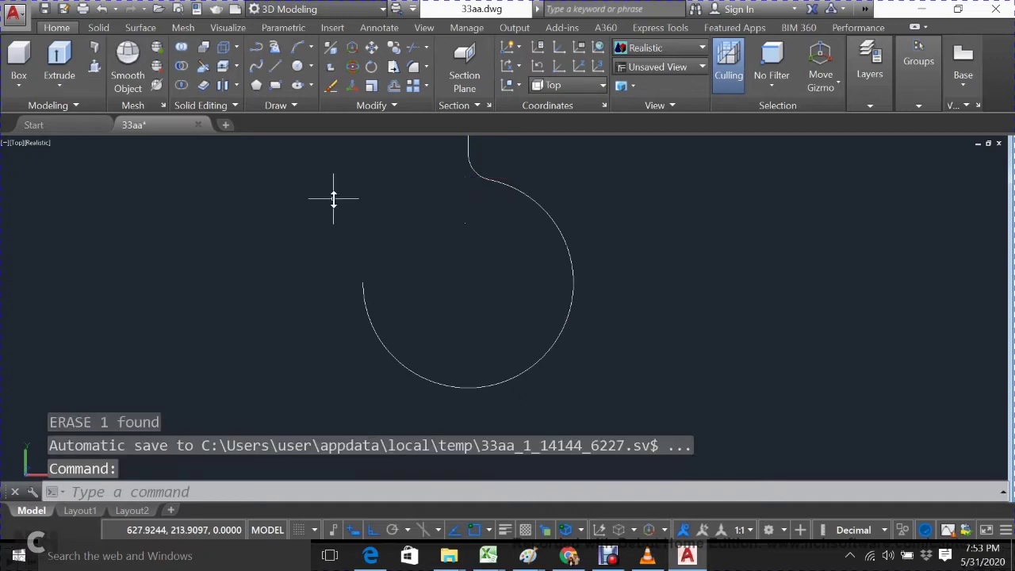
scroll(335, 199, down, 1)
middle_drag(426, 273, 445, 290)
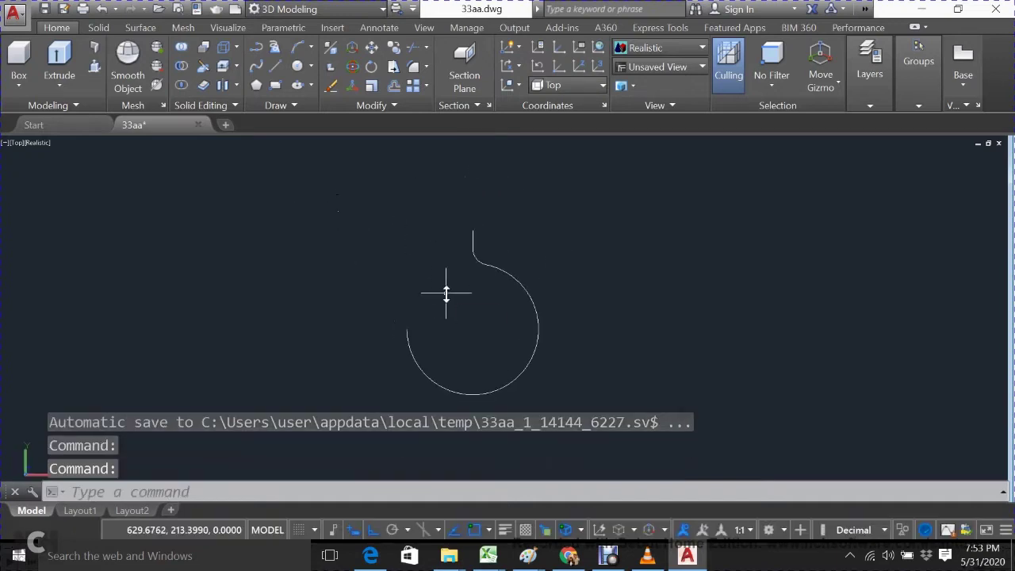
text(OR)
key(Return)
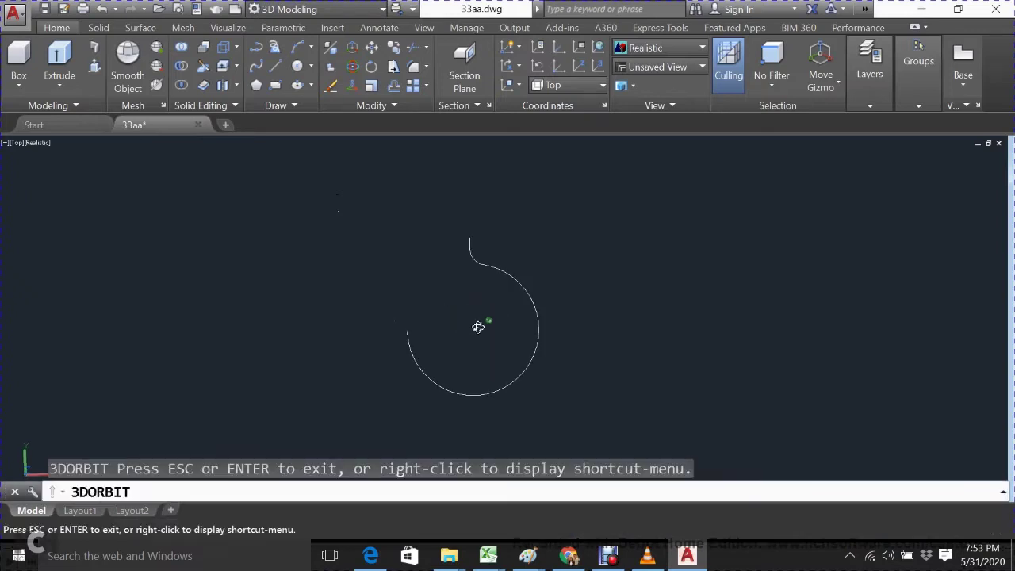
Step: Orbit the hook into a tilted 3D view
mouse_move(478, 327)
mouse_down()
mouse_move(555, 265)
mouse_move(629, 245)
mouse_up()
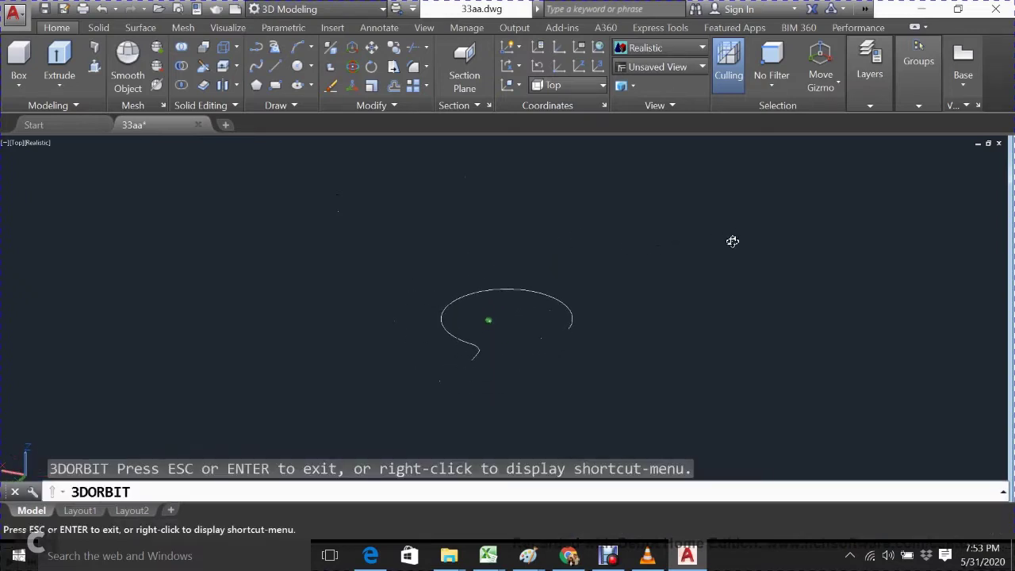
key(Escape)
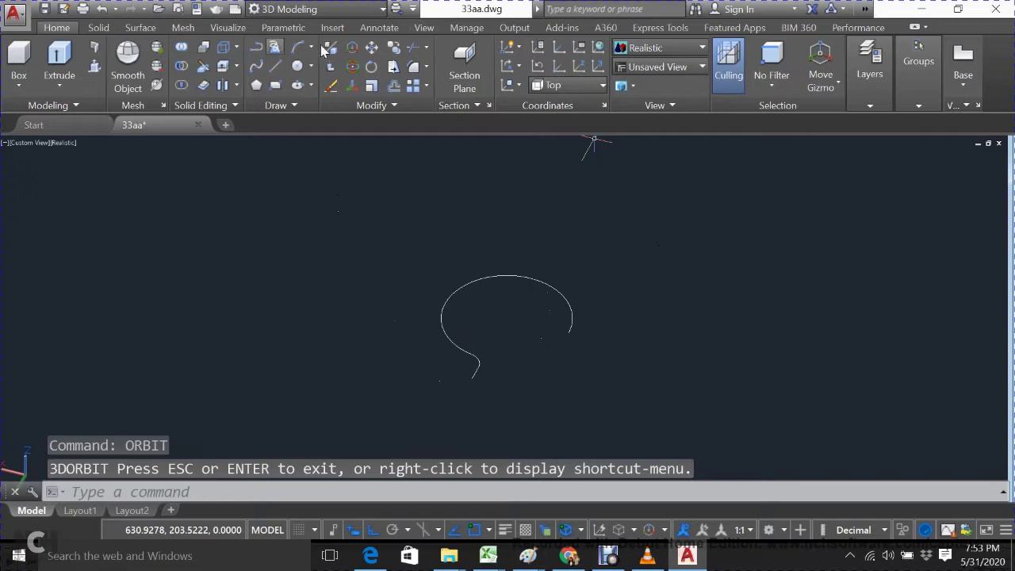
text(c)
key(Return)
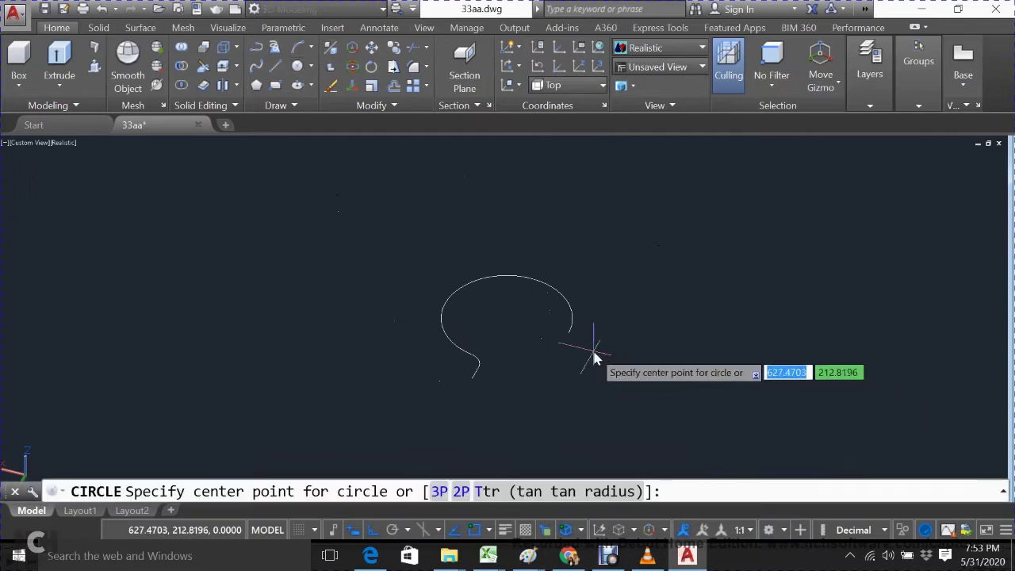
click(594, 352)
key(Escape)
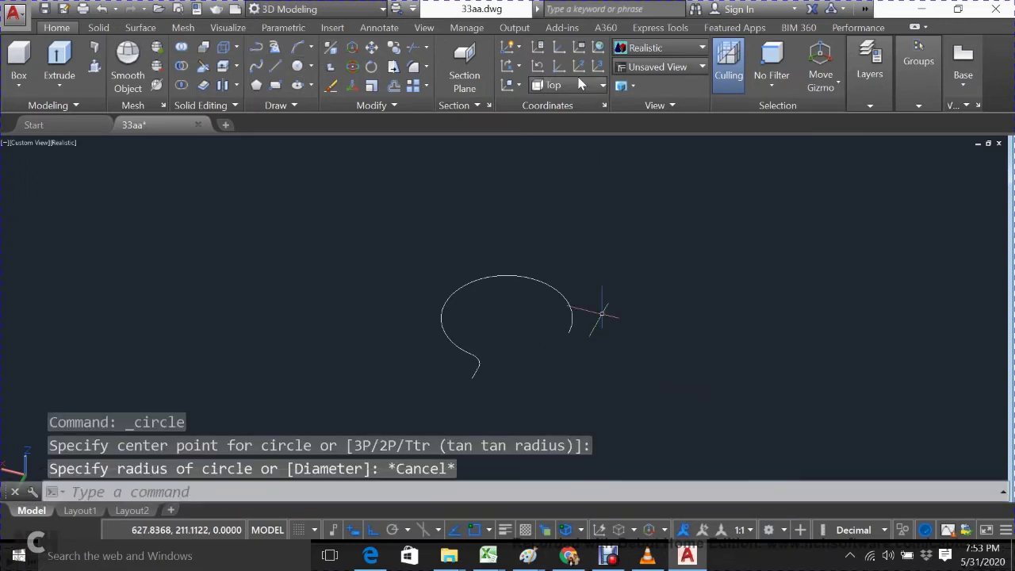
Step: Set the UCS to Front and draw a small circle at the hook's open end
click(578, 86)
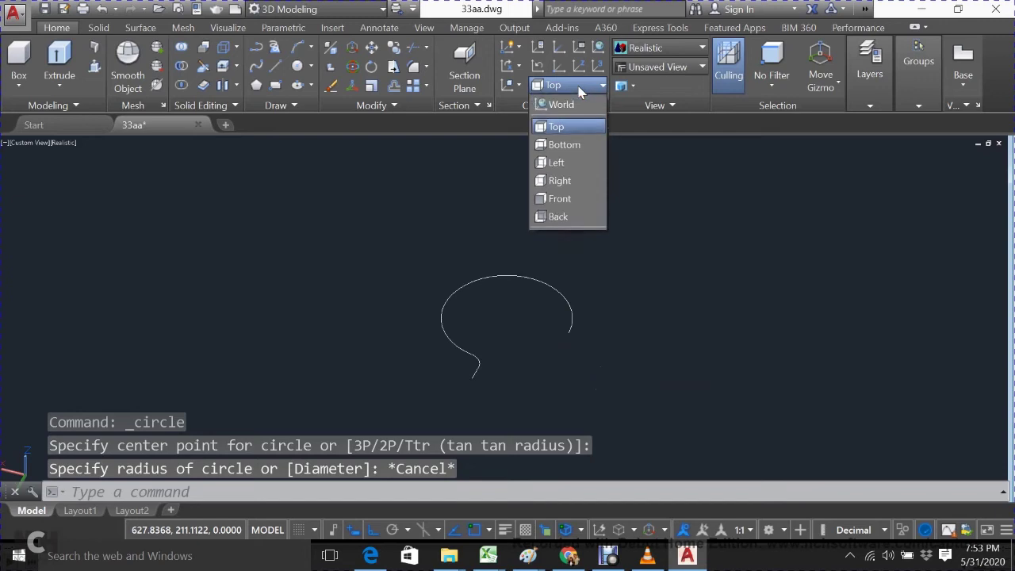
click(560, 199)
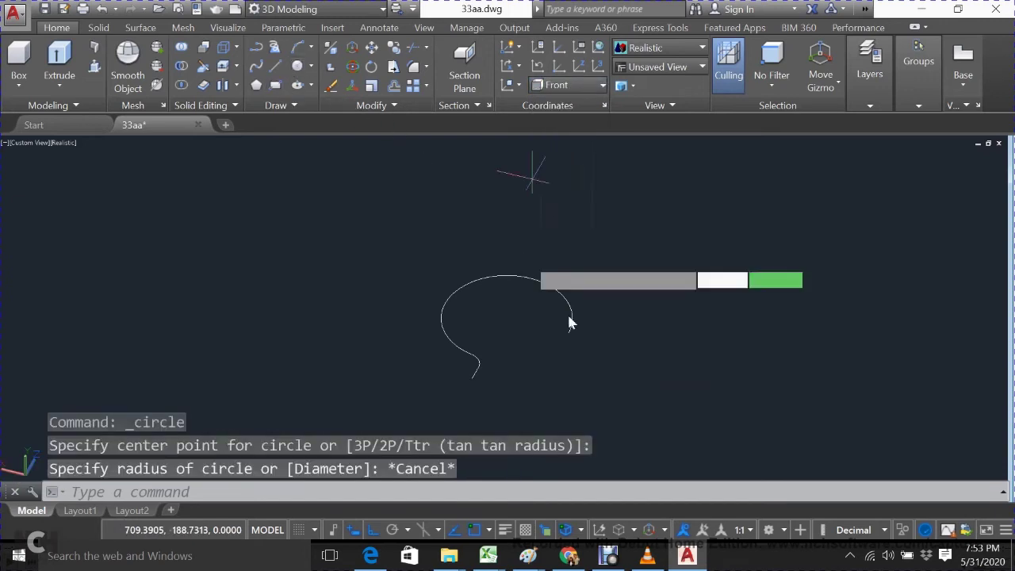
key(Return)
click(591, 346)
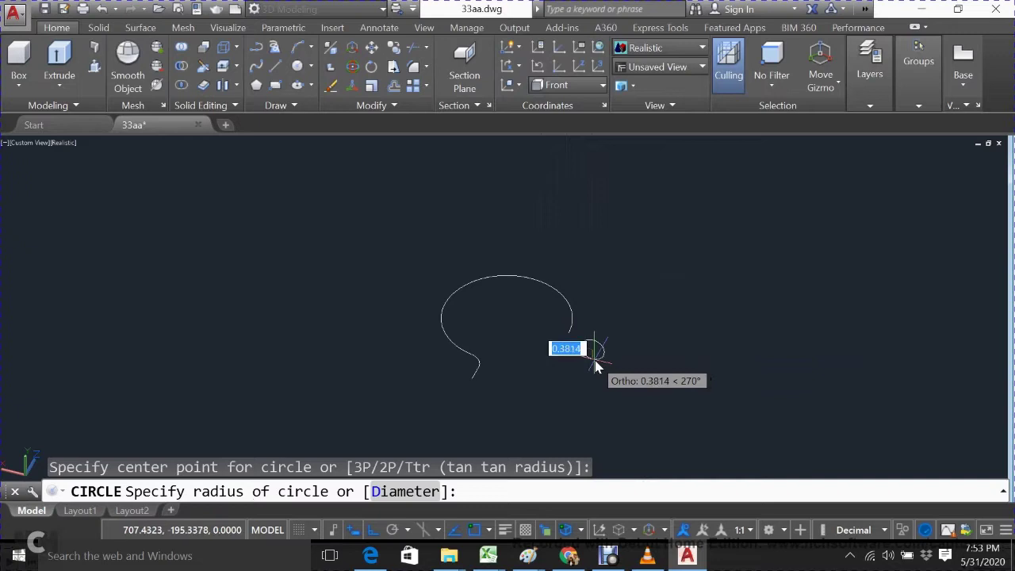
click(596, 367)
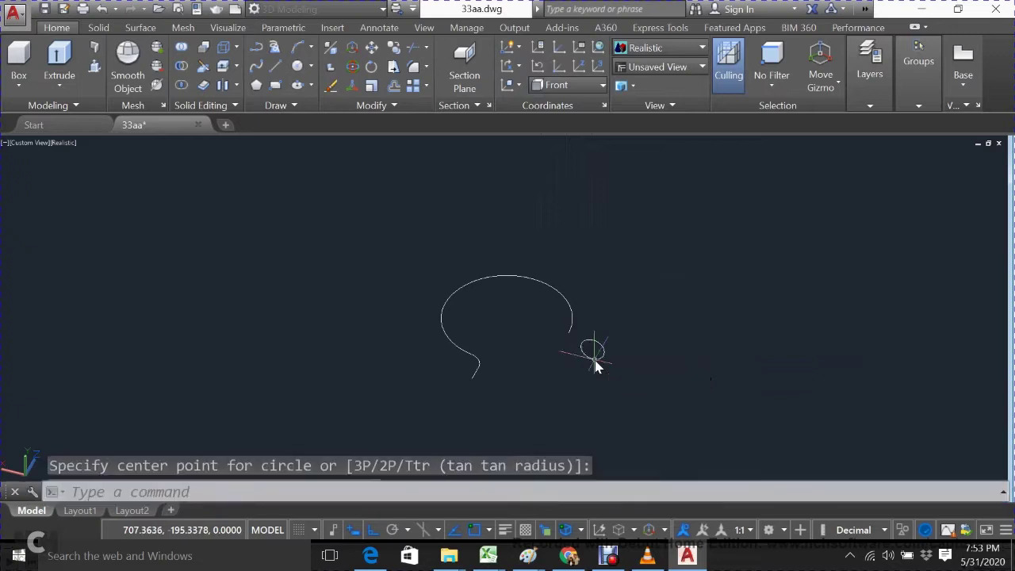
click(59, 86)
Step: Sweep the small circle in Solid mode along the hook curve into a round tube
click(63, 202)
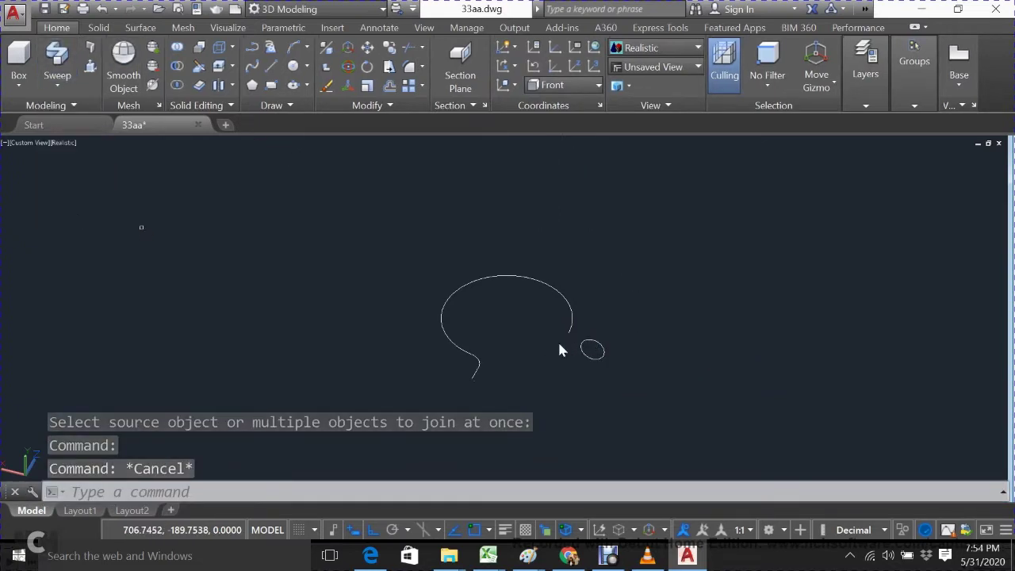
click(605, 349)
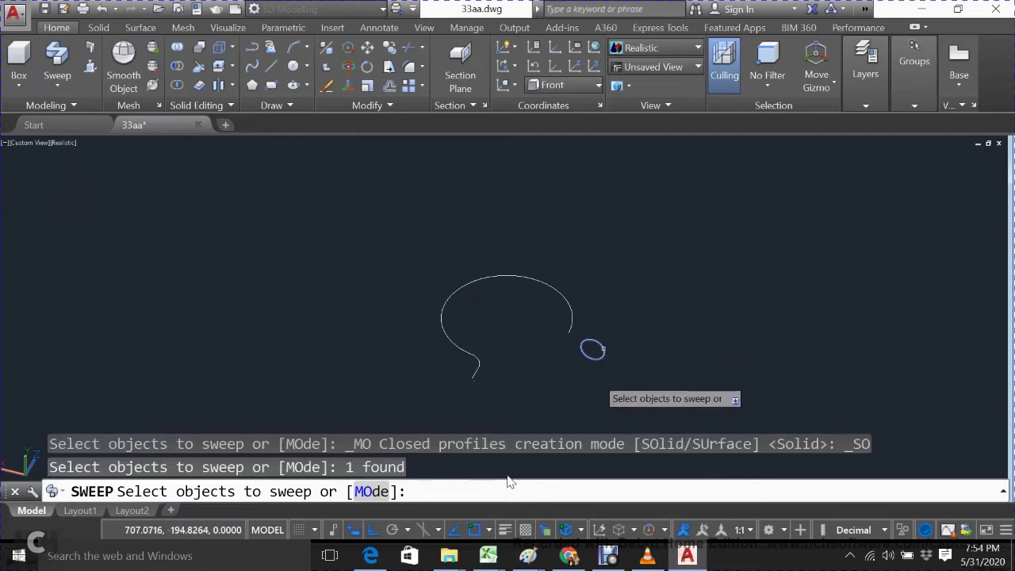
click(359, 492)
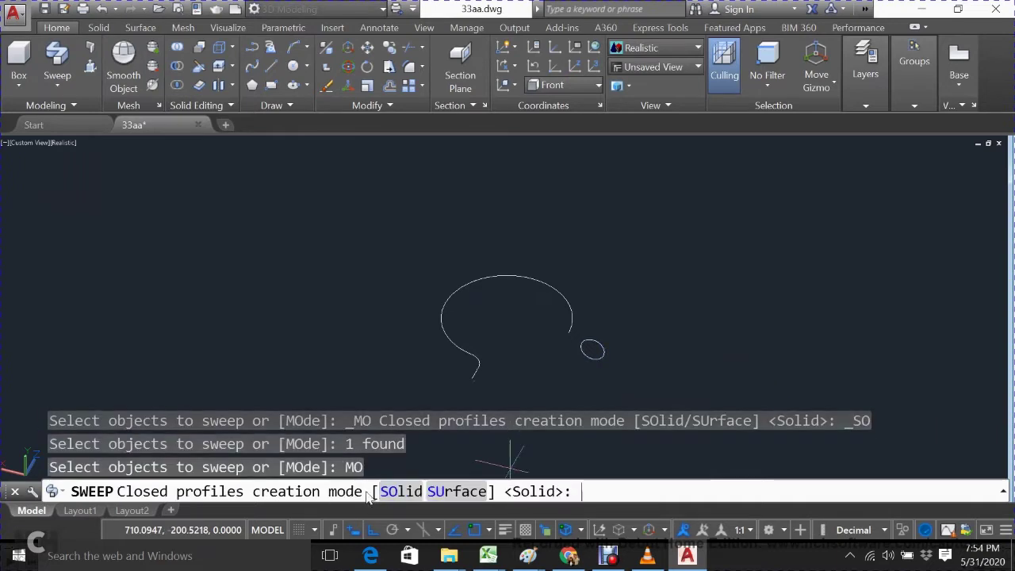
click(406, 492)
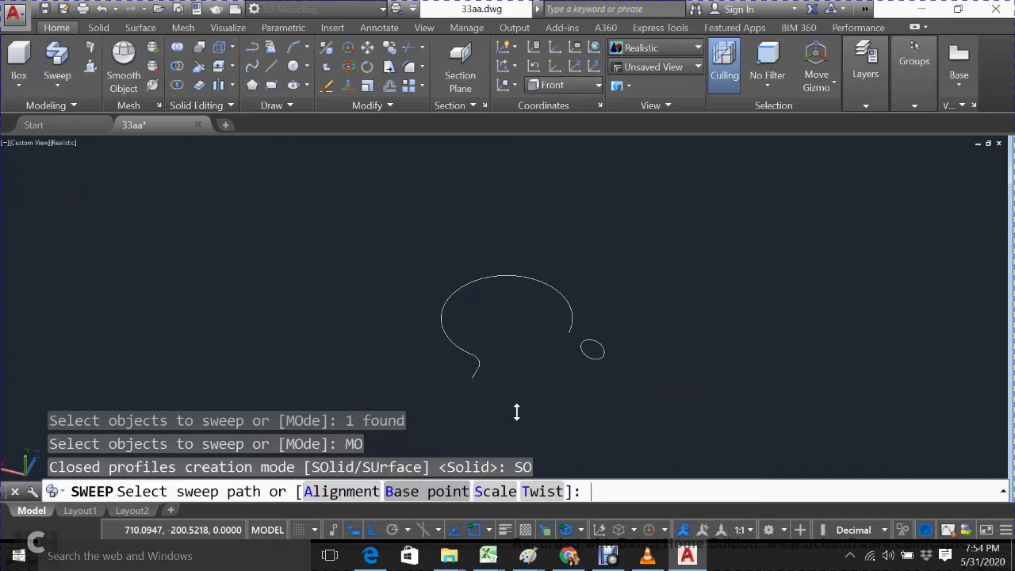
click(570, 325)
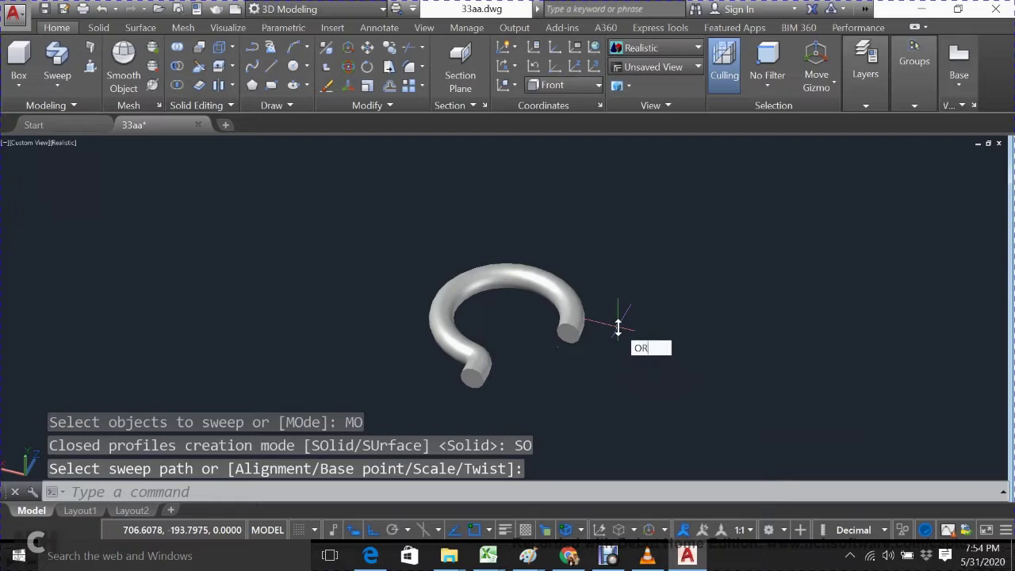
mouse_move(618, 328)
shift+middle_down()
mouse_move(621, 351)
mouse_move(630, 229)
mouse_move(621, 186)
mouse_move(630, 197)
shift+middle_up()
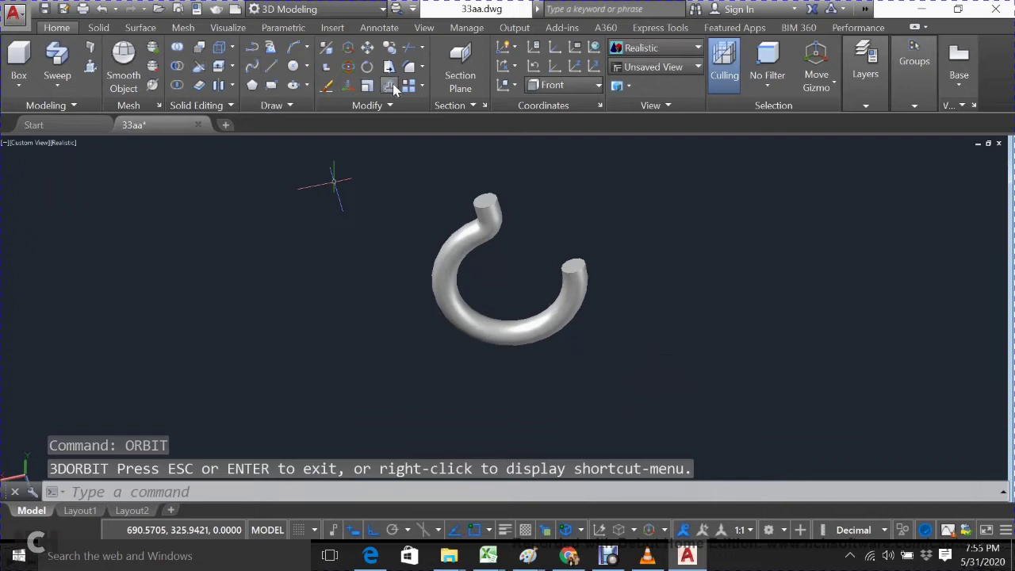
Step: Switch the visual style to 2D Wireframe
click(55, 142)
click(134, 177)
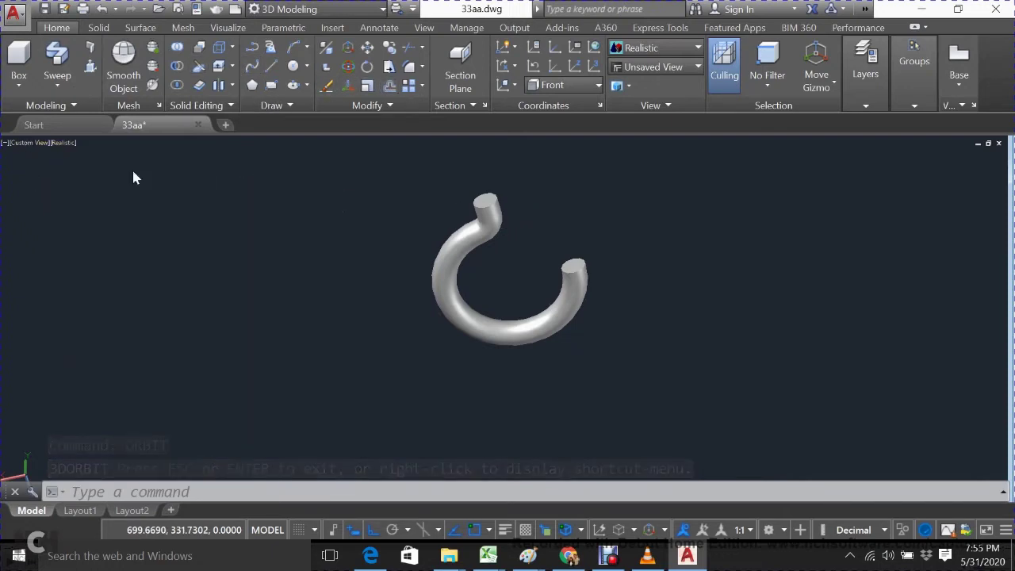
click(308, 67)
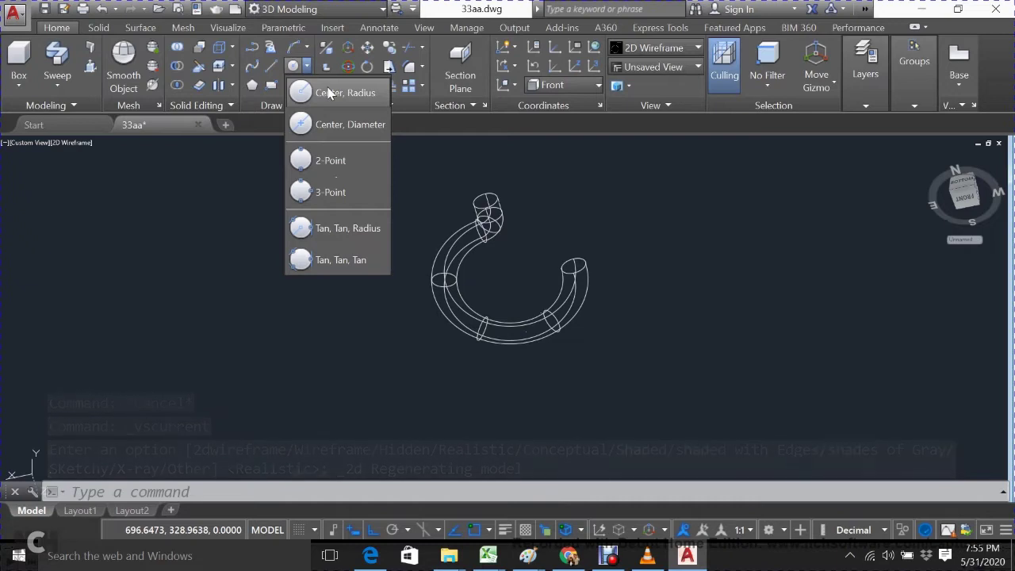
click(577, 272)
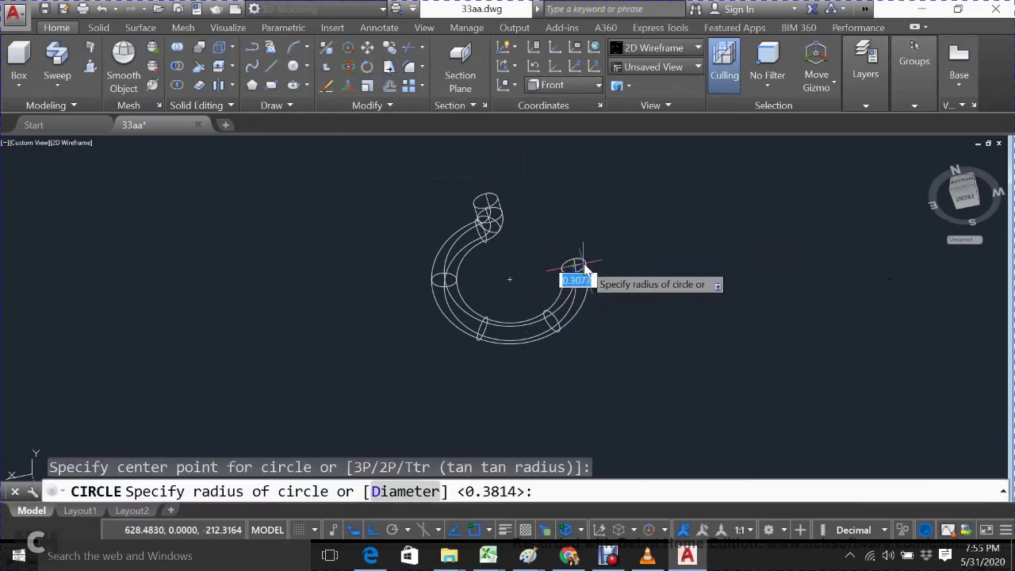
key(Escape)
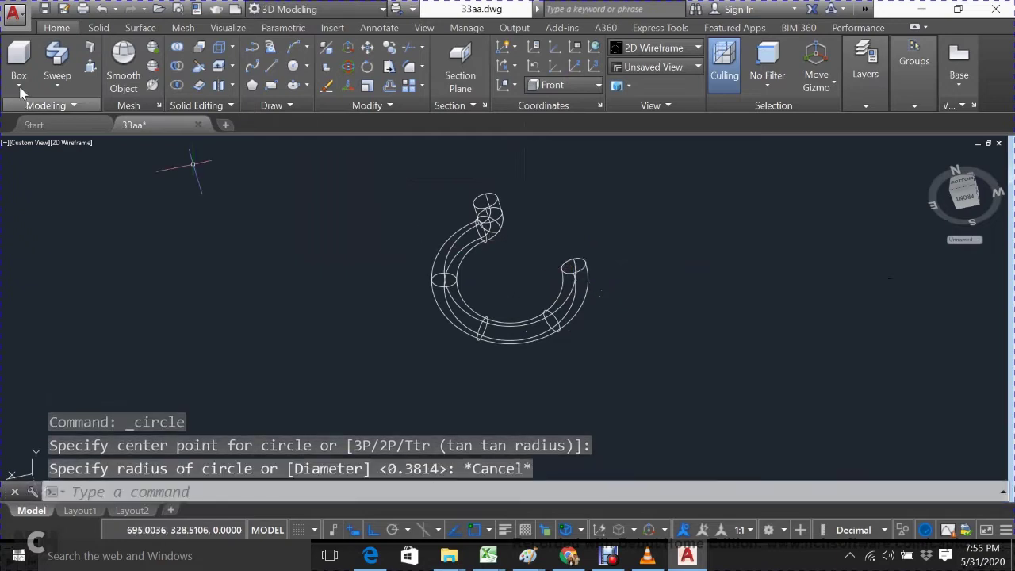
Step: Cap the tube's open end with a sphere centred on and sized to it
click(21, 85)
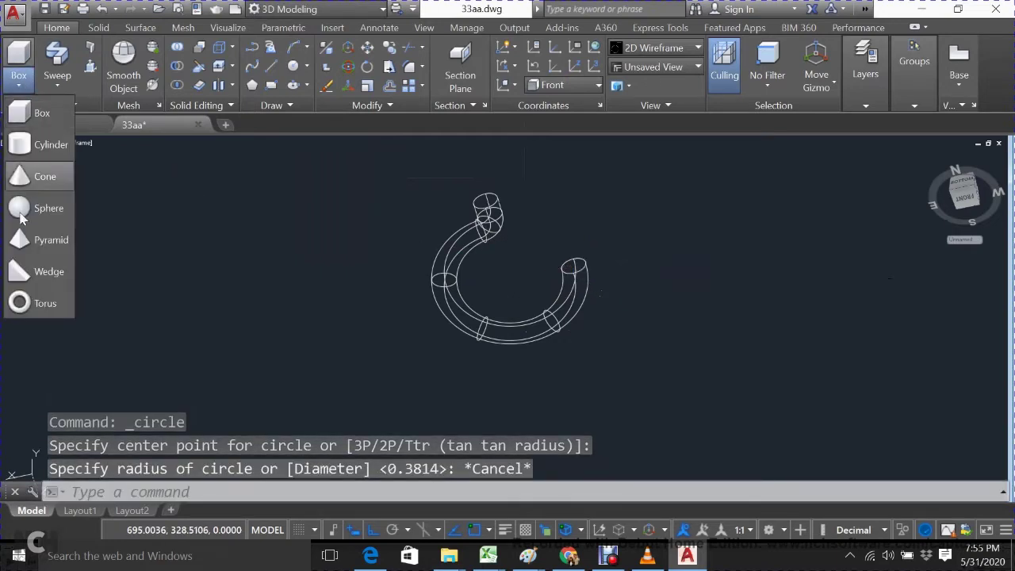
click(24, 206)
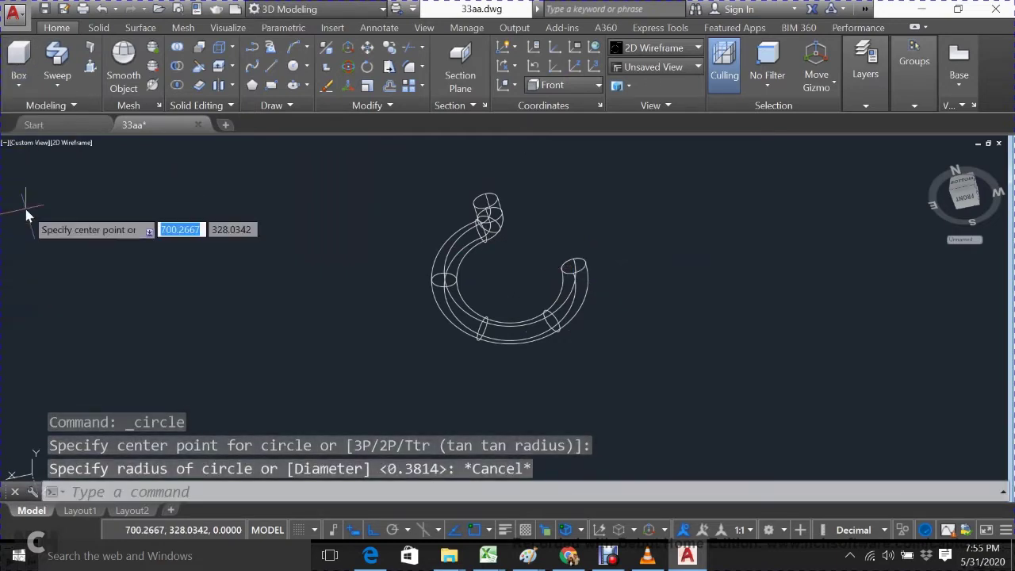
click(580, 267)
click(584, 265)
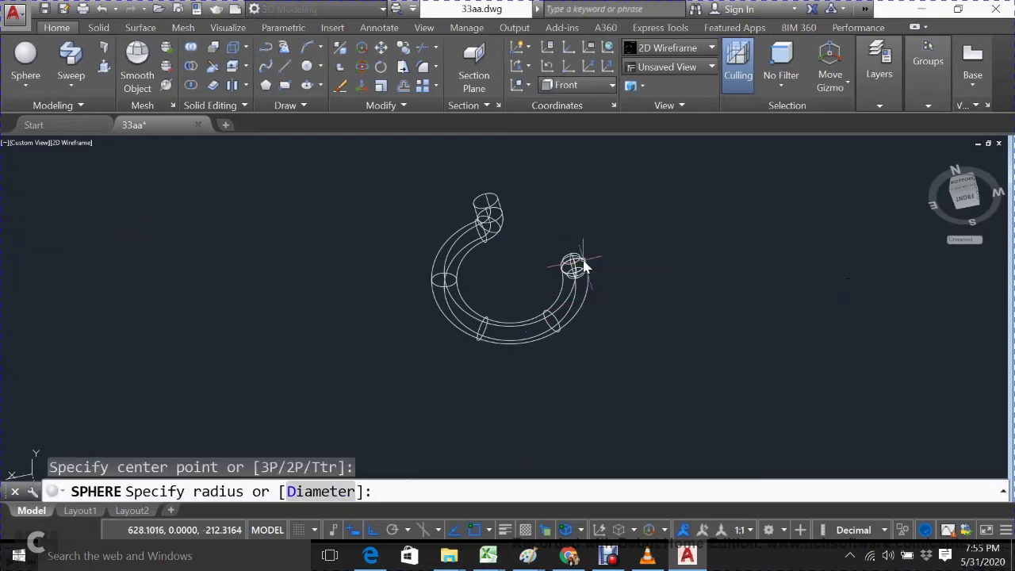
key(Escape)
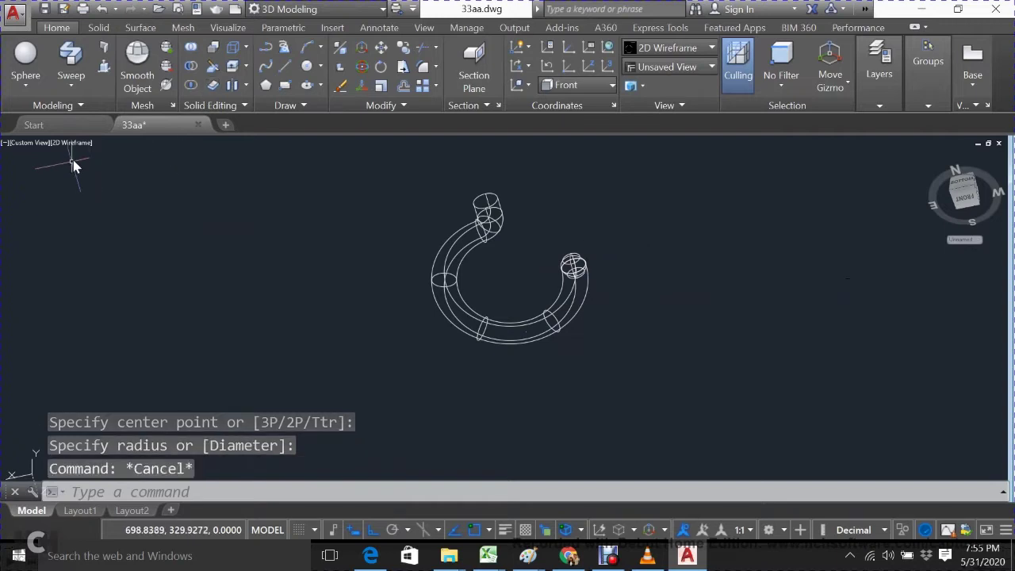
click(309, 66)
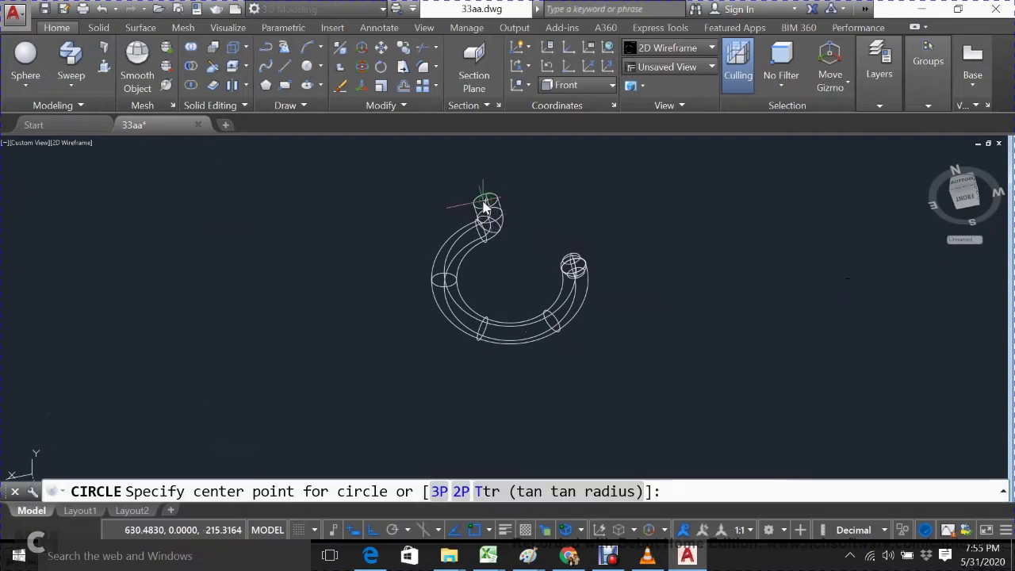
Step: Draw a circle of radius about 0.688 on the top tube end and switch to Realistic shading
click(484, 201)
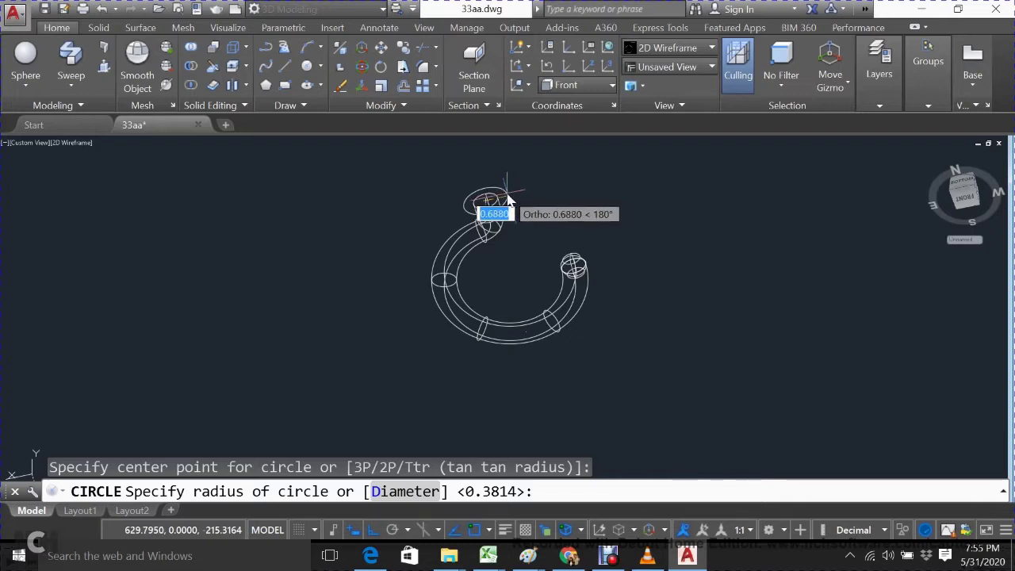
click(522, 192)
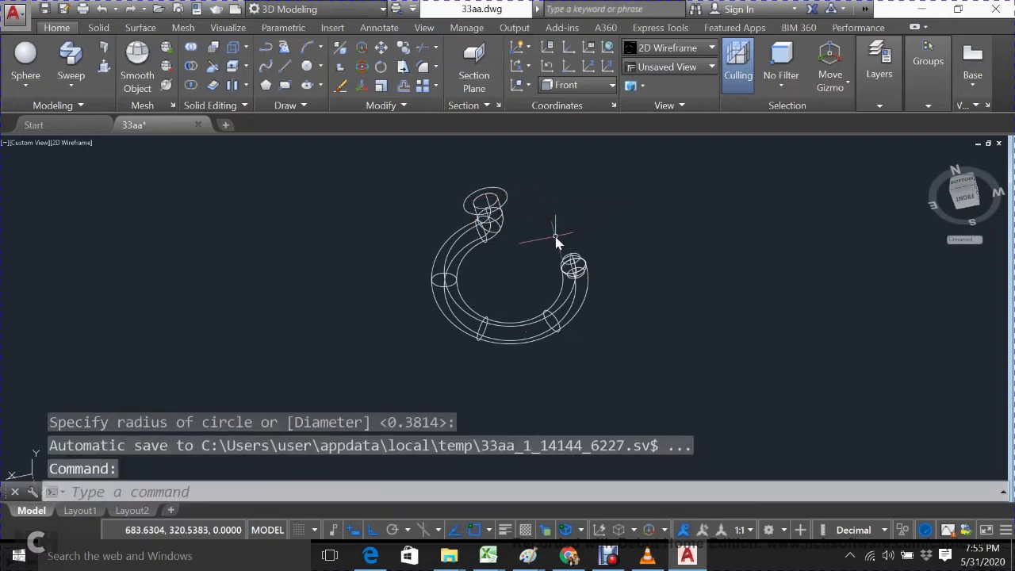
mouse_move(556, 243)
shift+middle_down()
mouse_move(668, 259)
mouse_move(648, 245)
shift+middle_up()
click(78, 146)
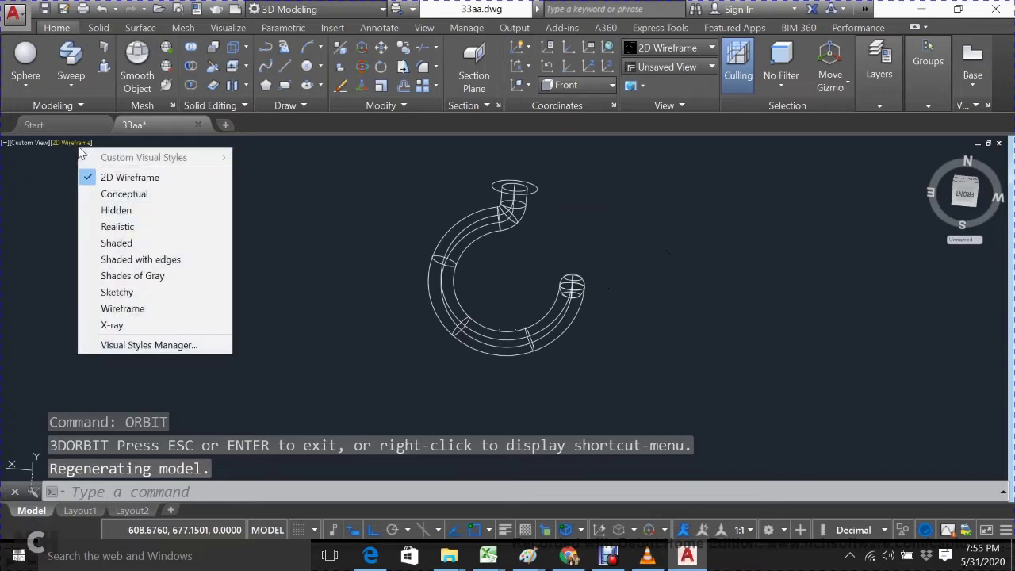
click(107, 227)
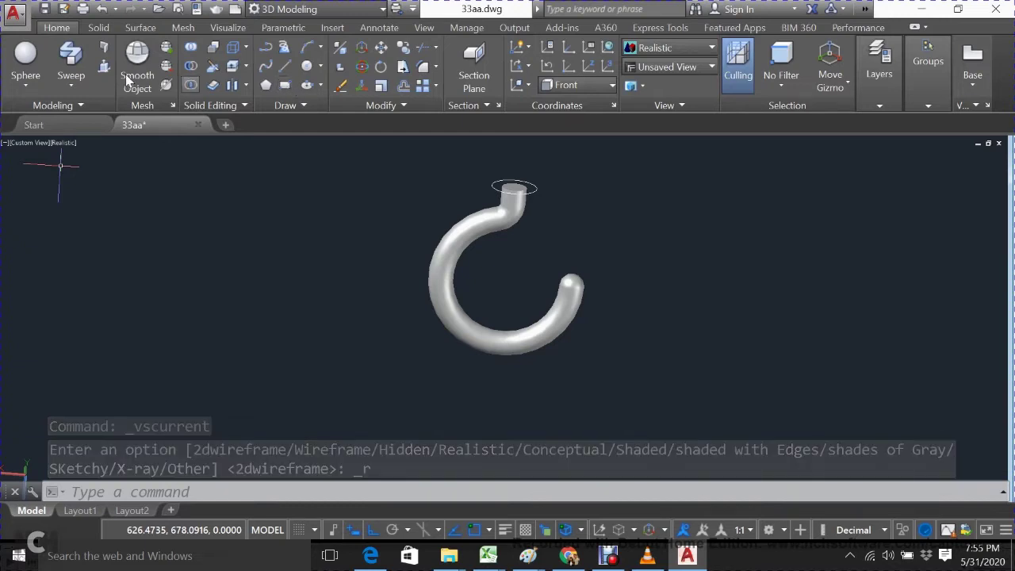
Step: Press-pull the top circle 0.4 units into a cylindrical collar with PRESSPULL
key(ctrl+shift+e)
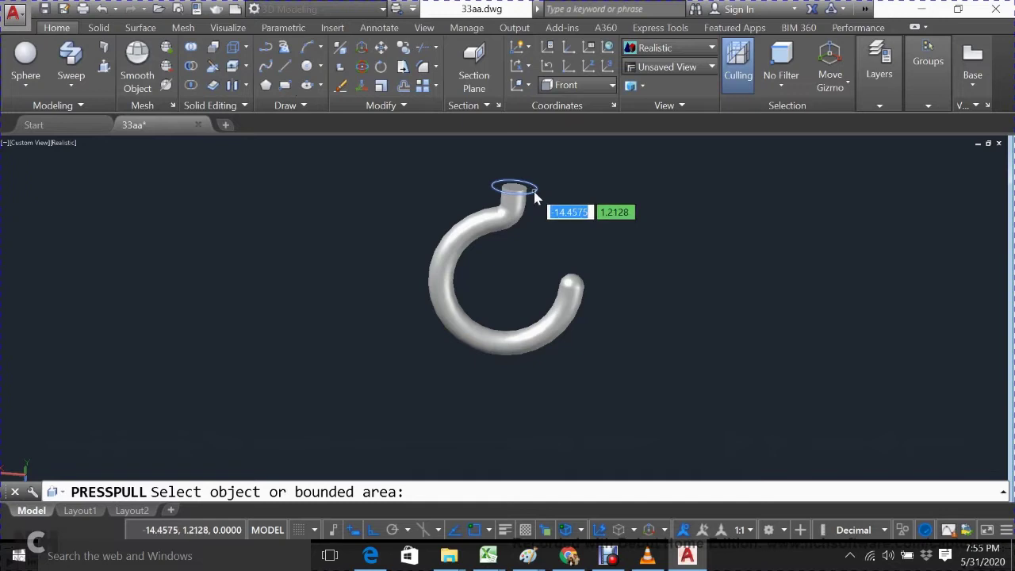
click(536, 193)
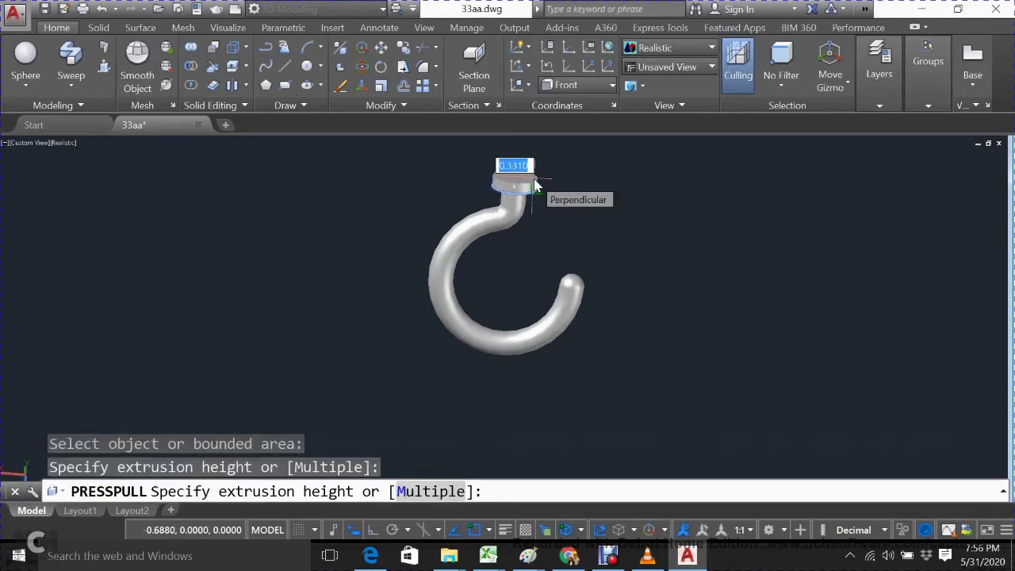
click(535, 185)
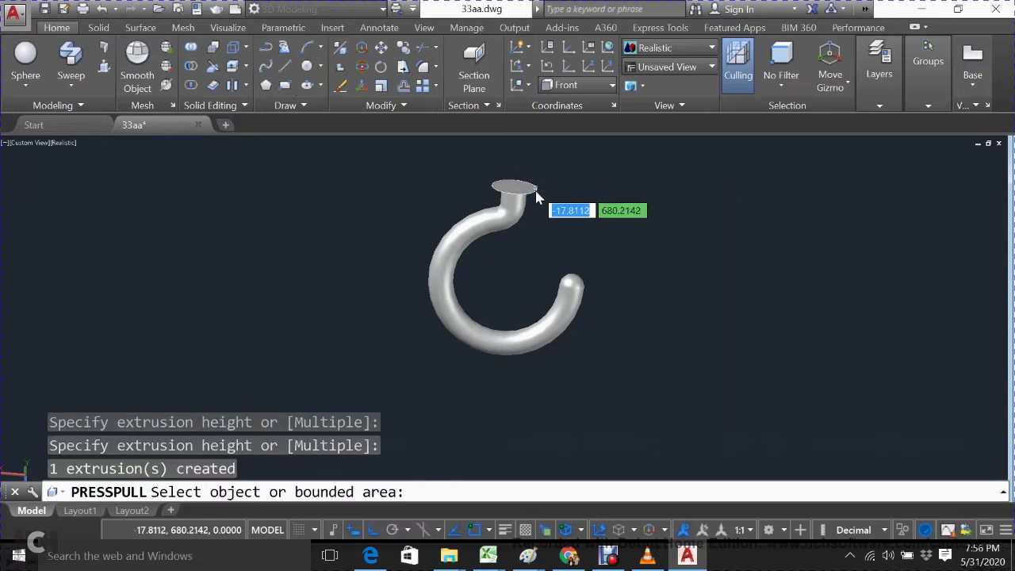
click(535, 190)
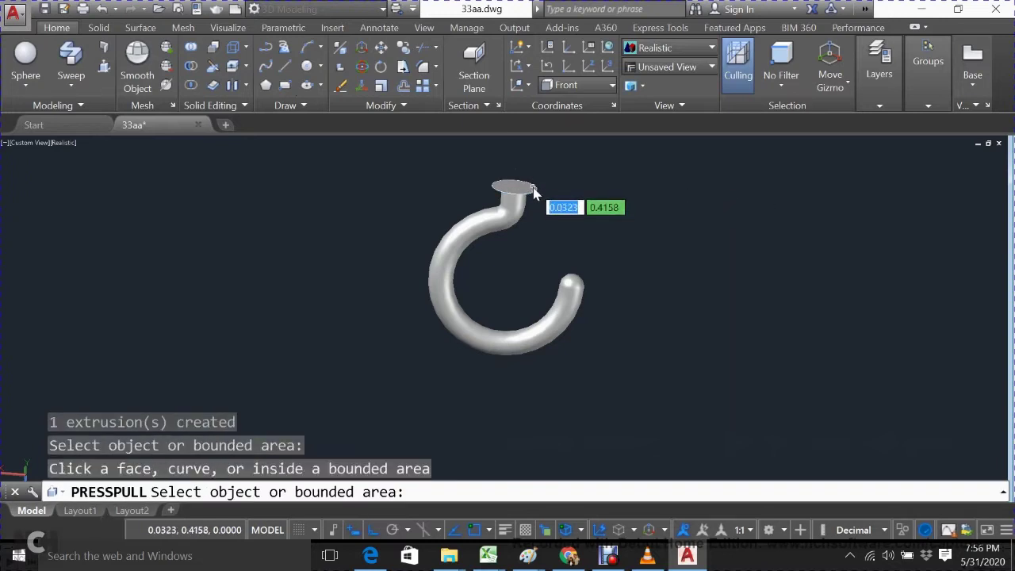
click(535, 196)
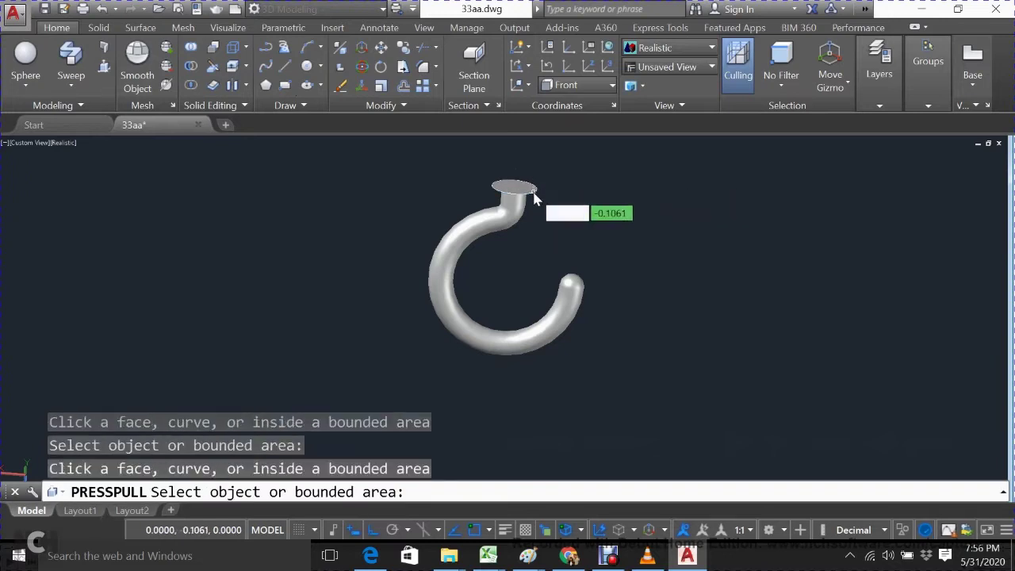
click(534, 199)
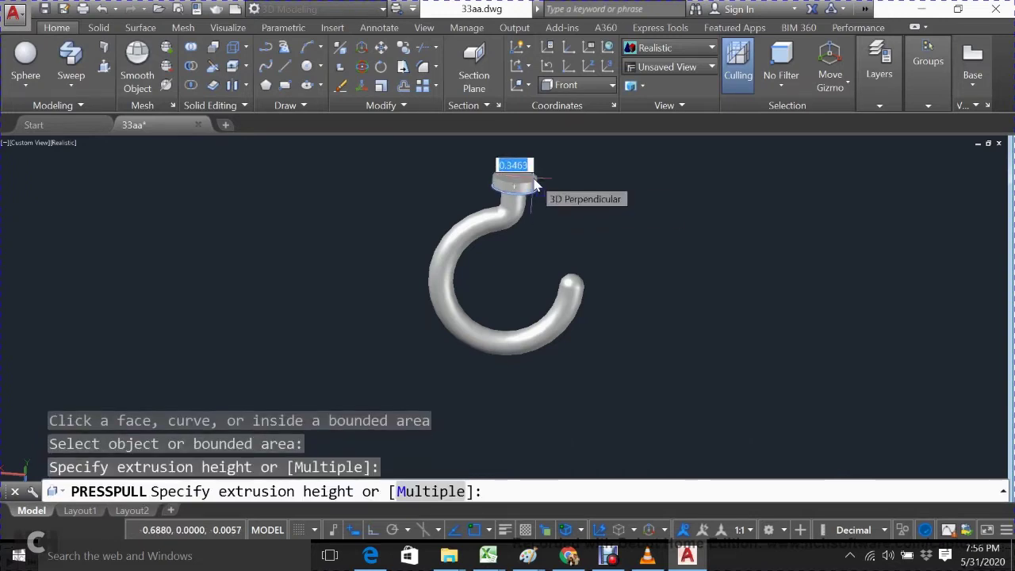
key(BackSpace)
text(.4)
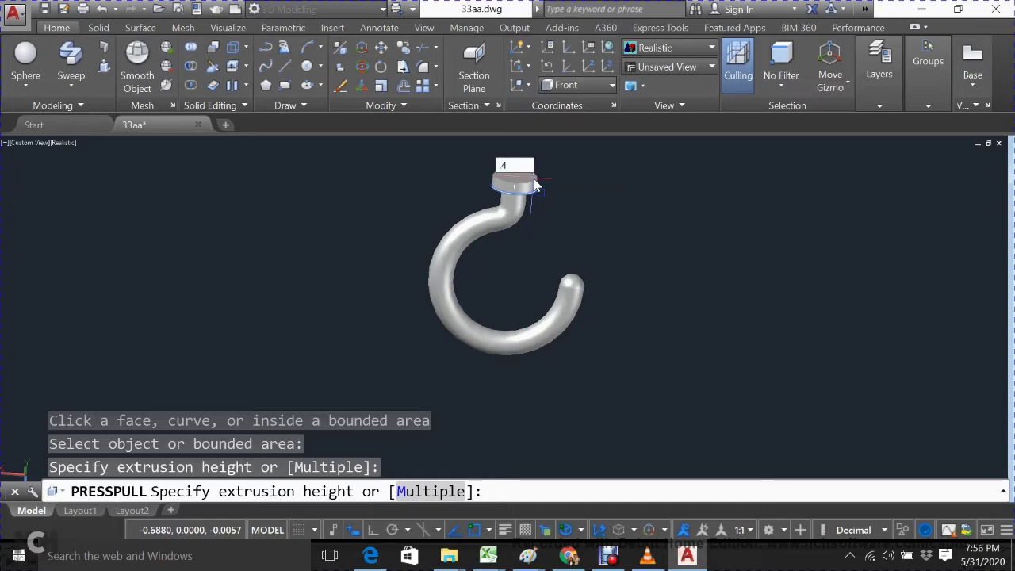
key(Return)
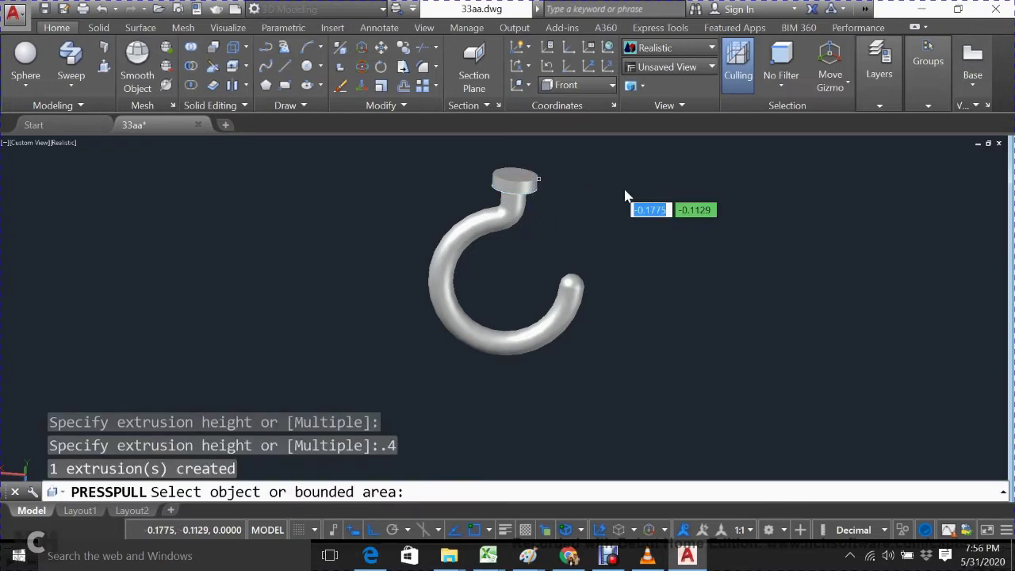
key(Return)
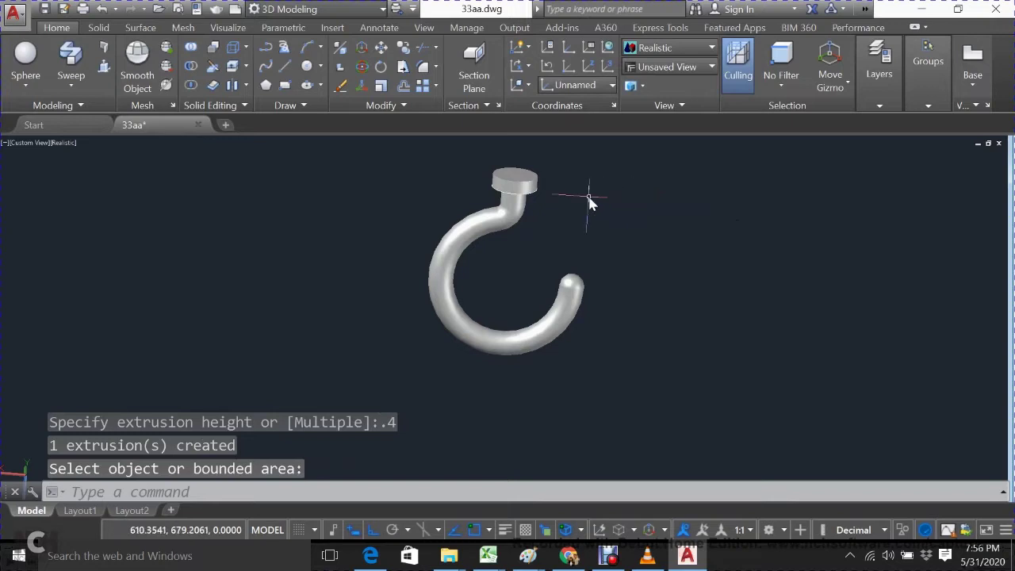
Step: Try a 0.1-radius fillet on the collar's top and bottom edges, then cancel it
click(423, 67)
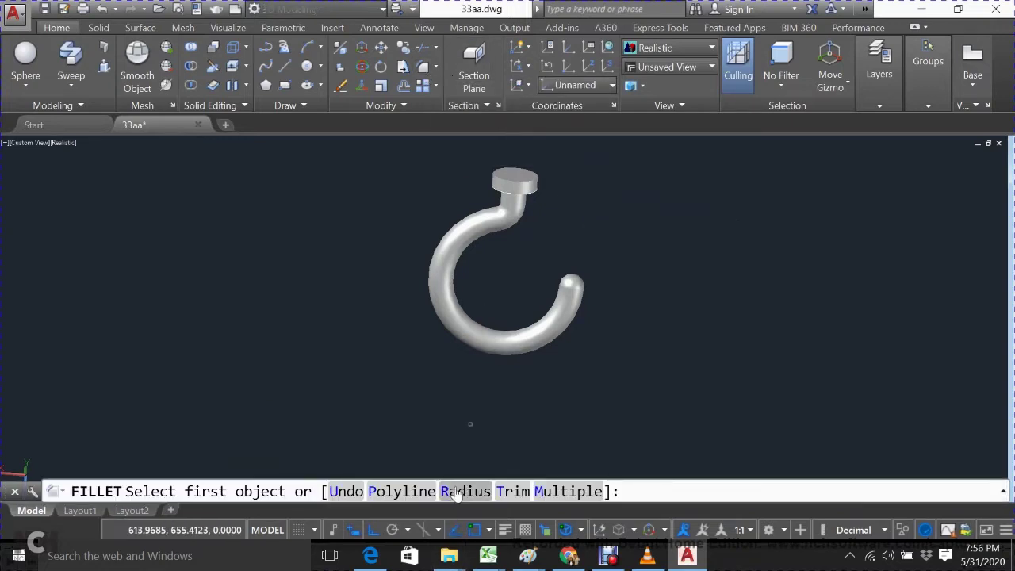
click(458, 491)
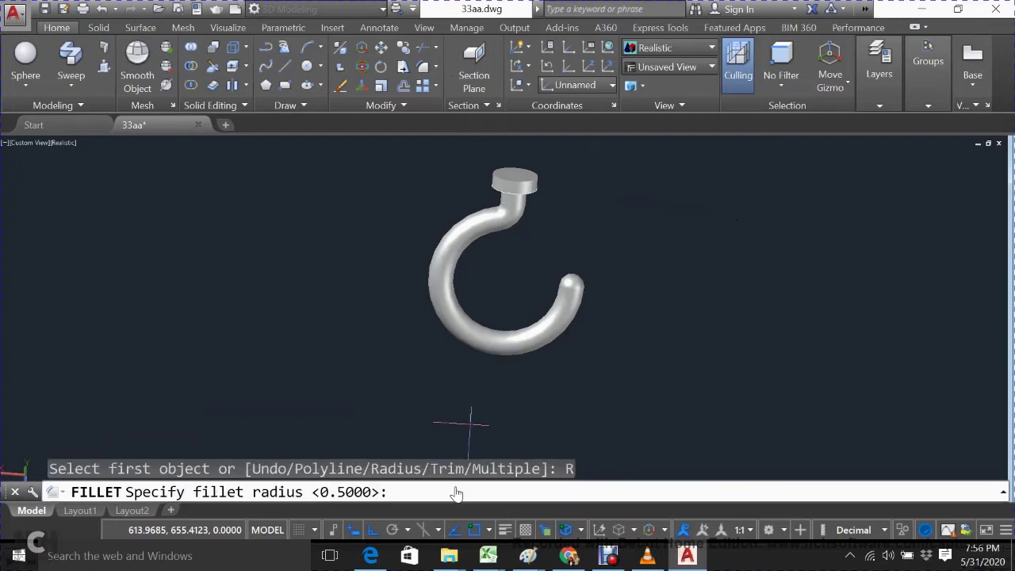
text(.1)
key(Return)
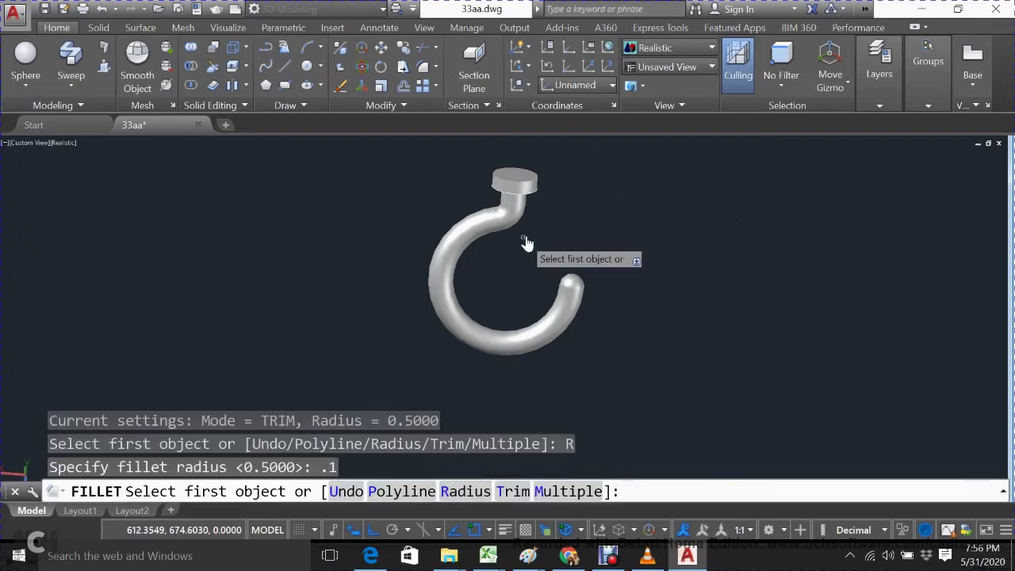
click(535, 186)
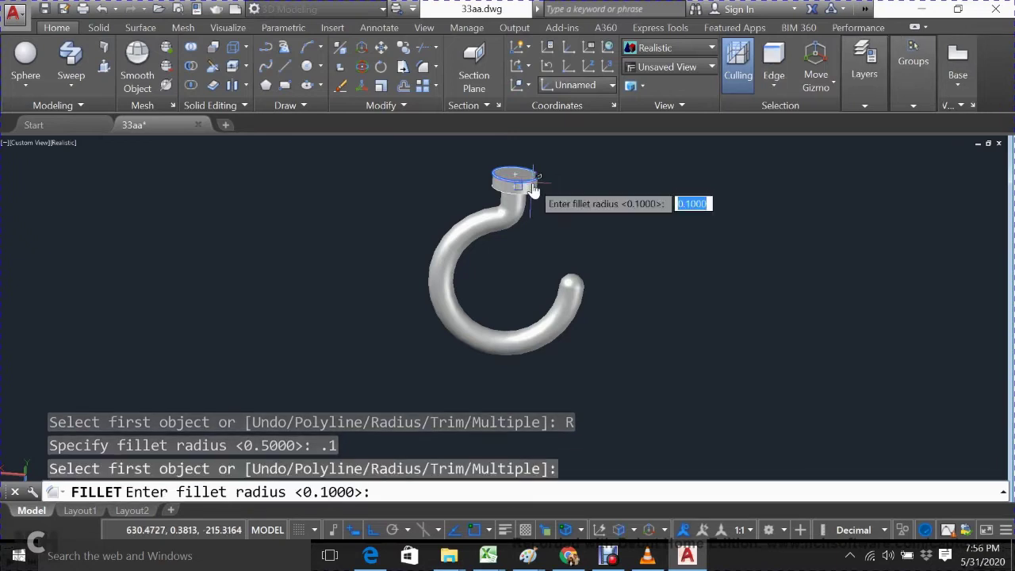
key(Return)
key(Return)
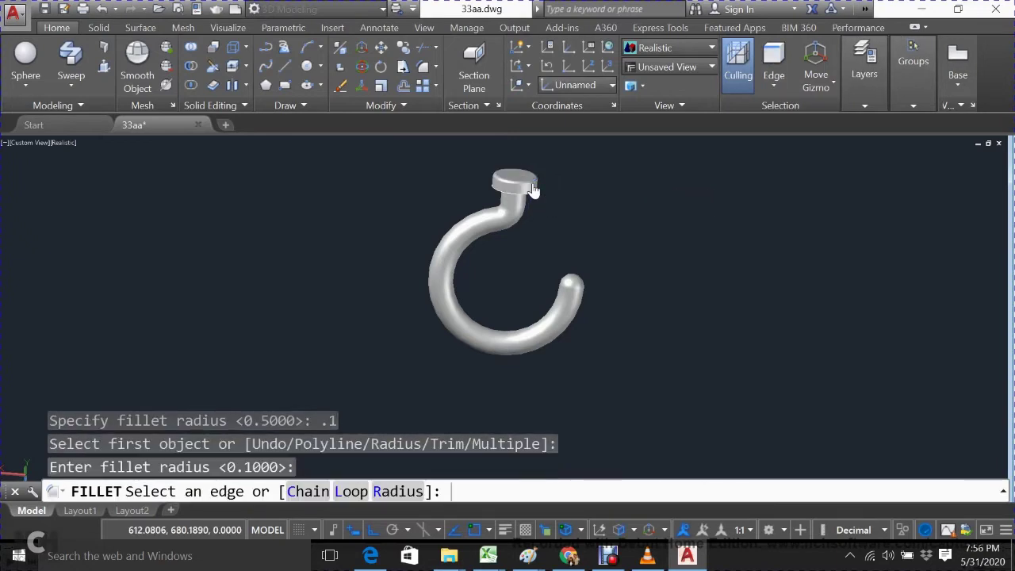
key(Return)
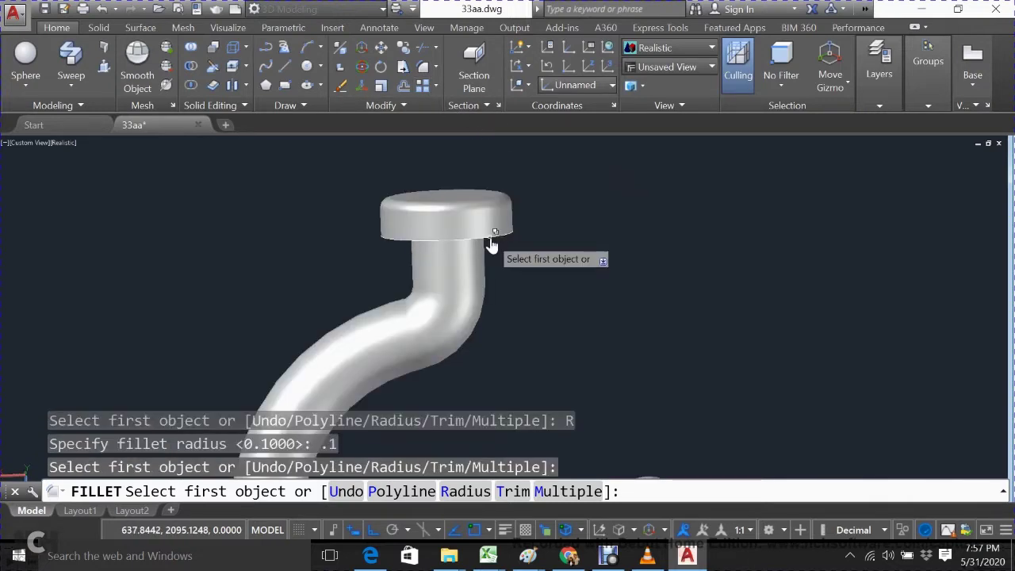
click(492, 244)
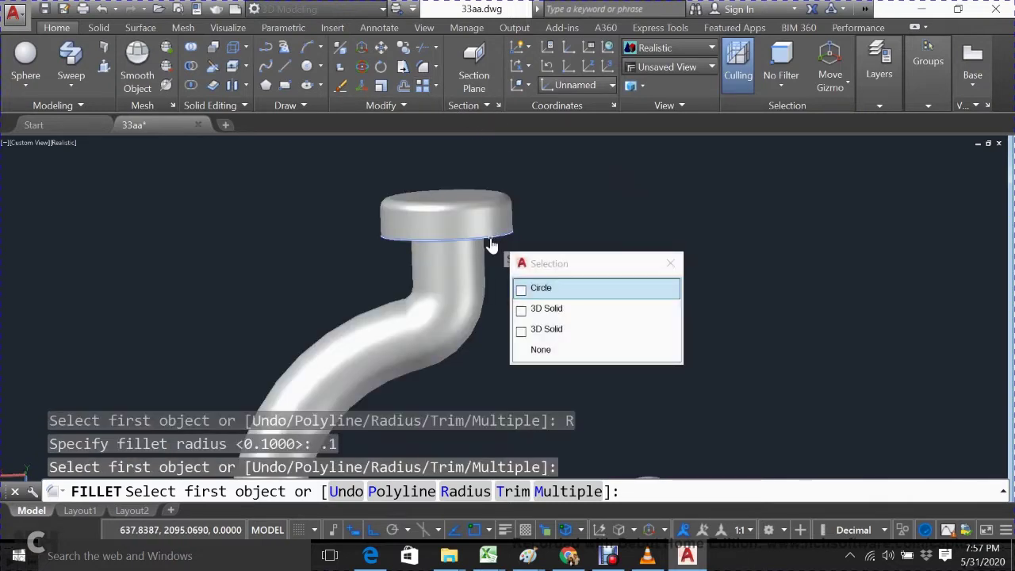
click(561, 316)
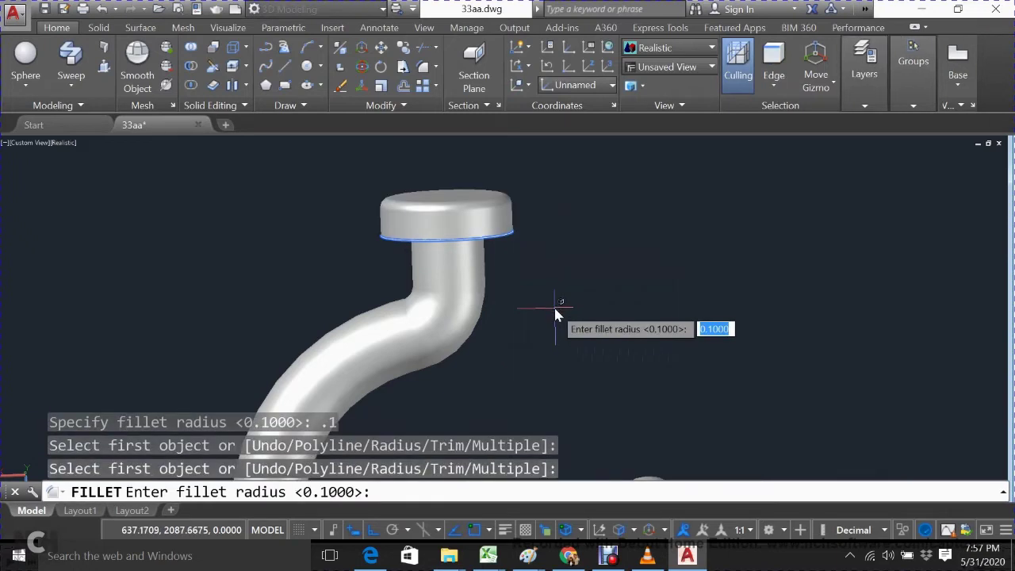
key(Return)
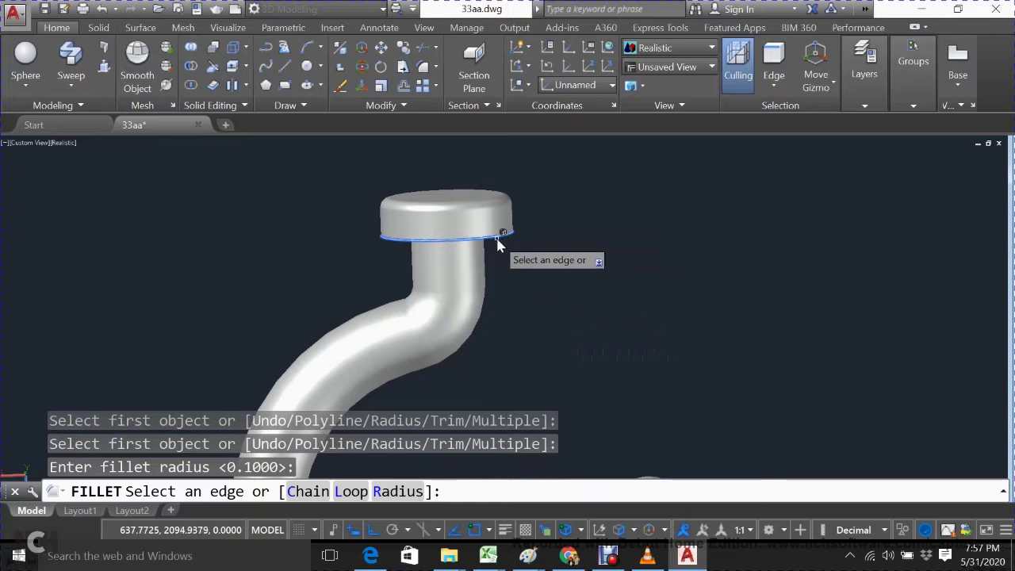
click(497, 238)
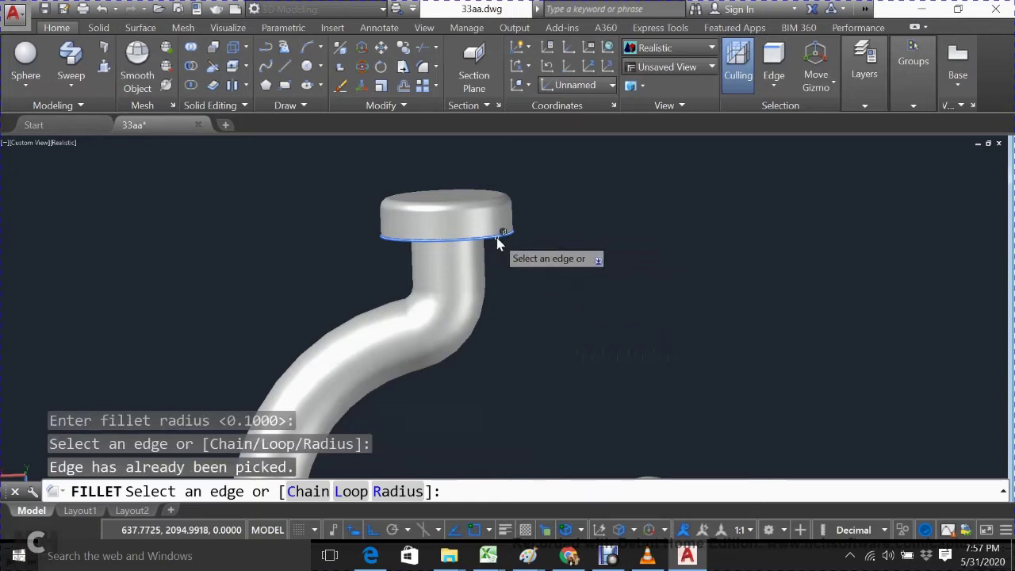
key(Return)
key(Return)
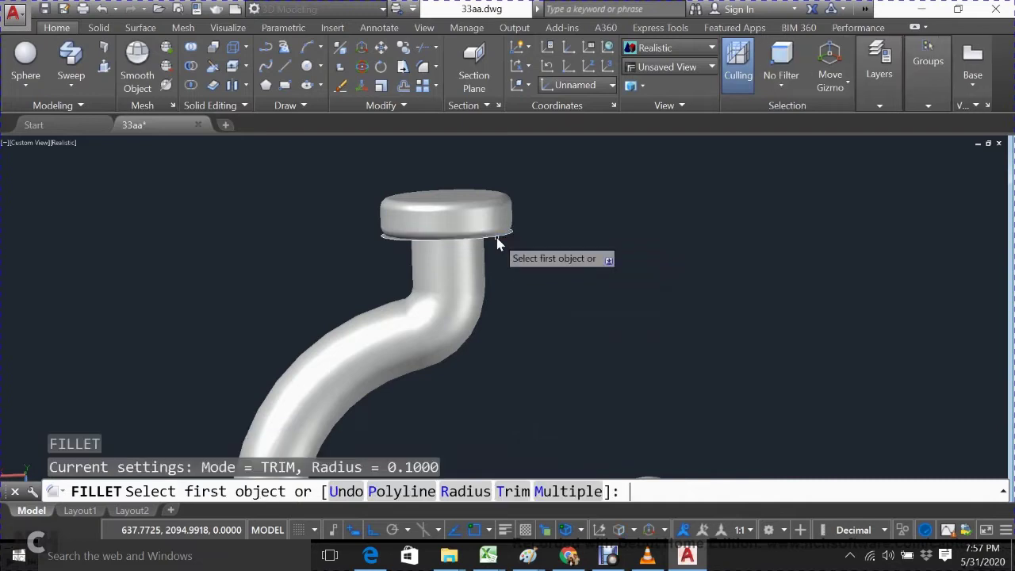
key(Escape)
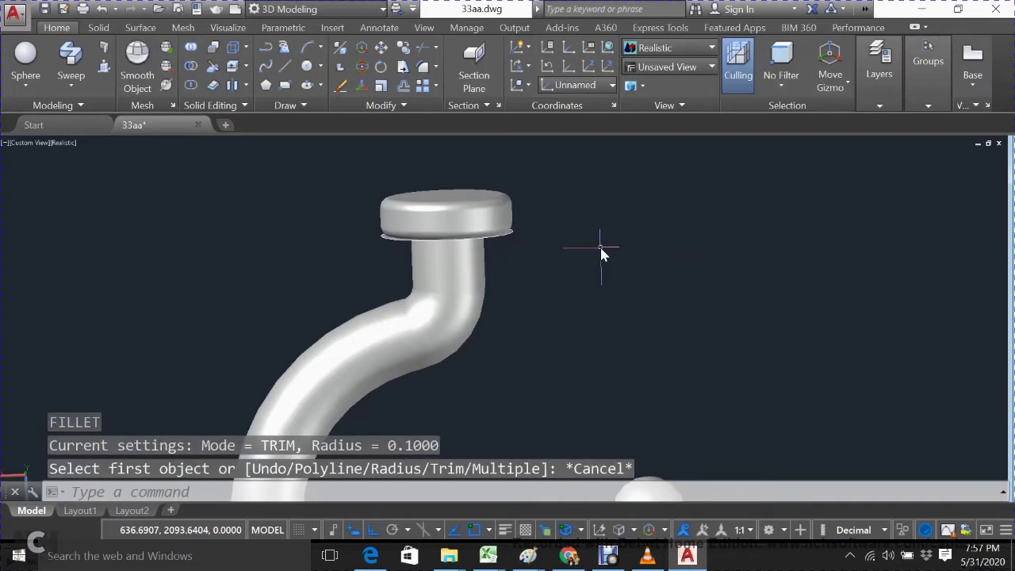
text(OR)
Step: Erase the stray circle edges under the collar, picked through selection cycling
key(Return)
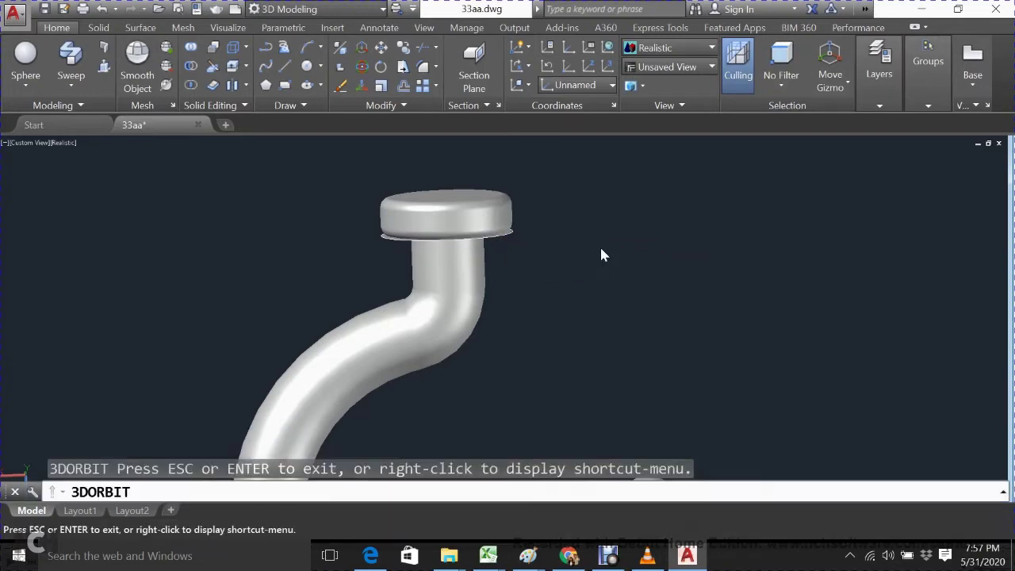
mouse_move(600, 250)
mouse_down()
mouse_move(604, 281)
mouse_move(582, 279)
mouse_move(606, 229)
mouse_move(611, 240)
mouse_up()
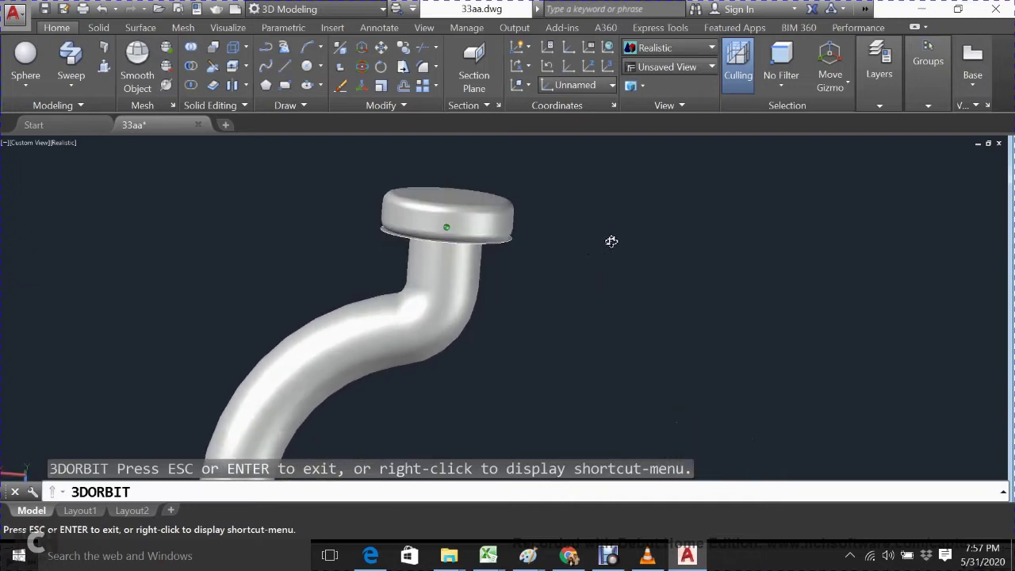
key(Escape)
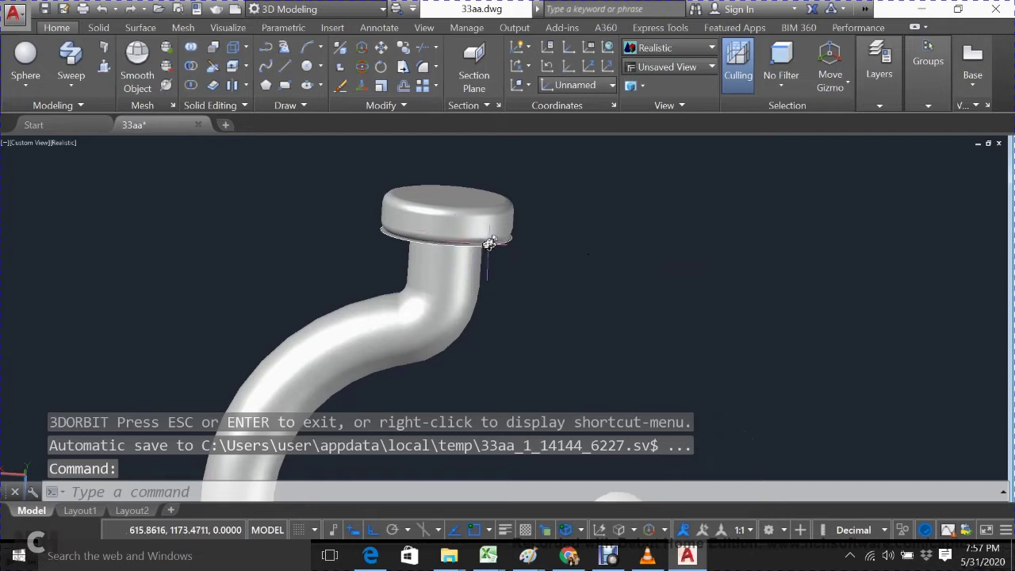
click(489, 243)
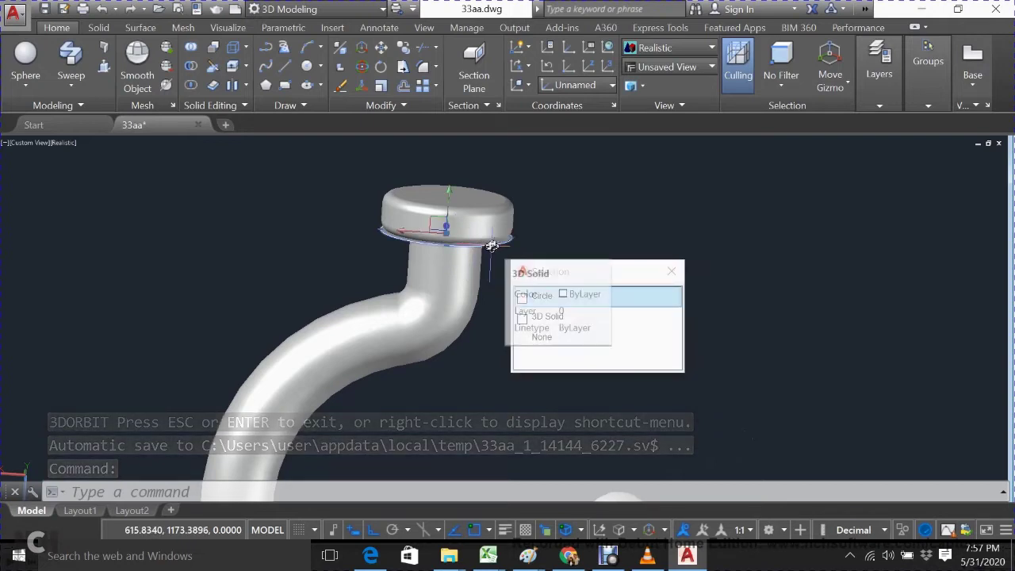
click(546, 303)
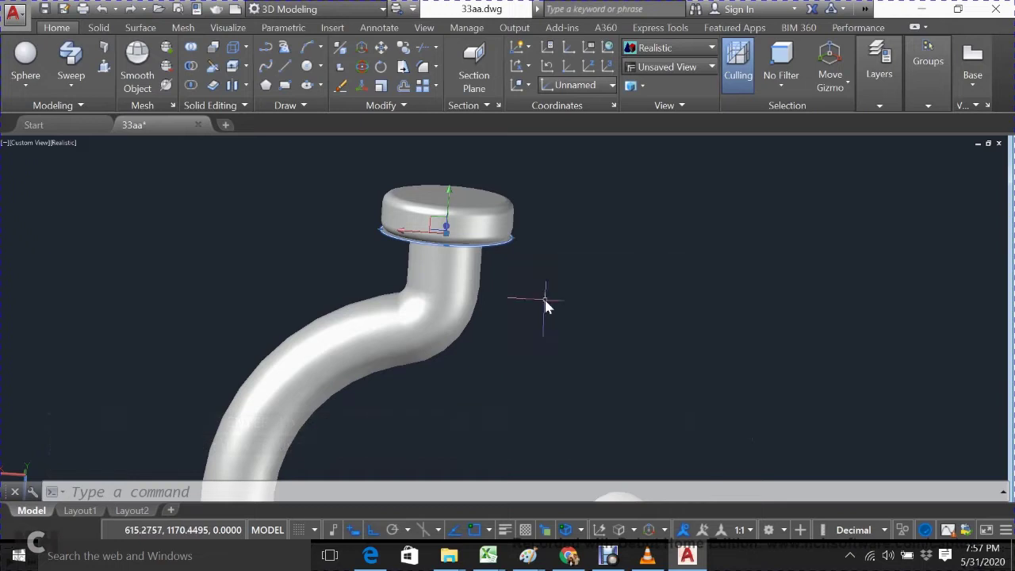
text(R)
key(Return)
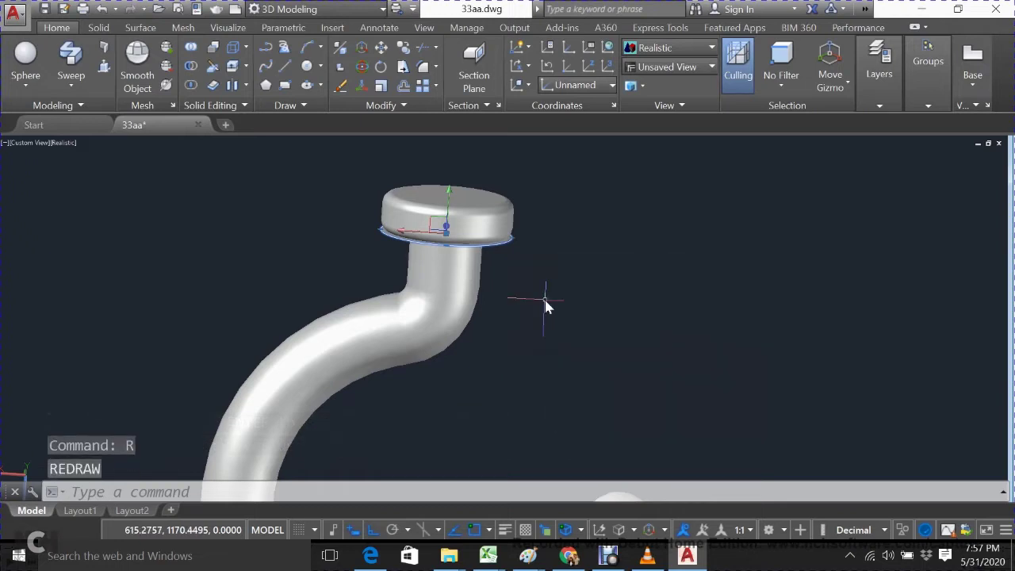
text(E)
key(Return)
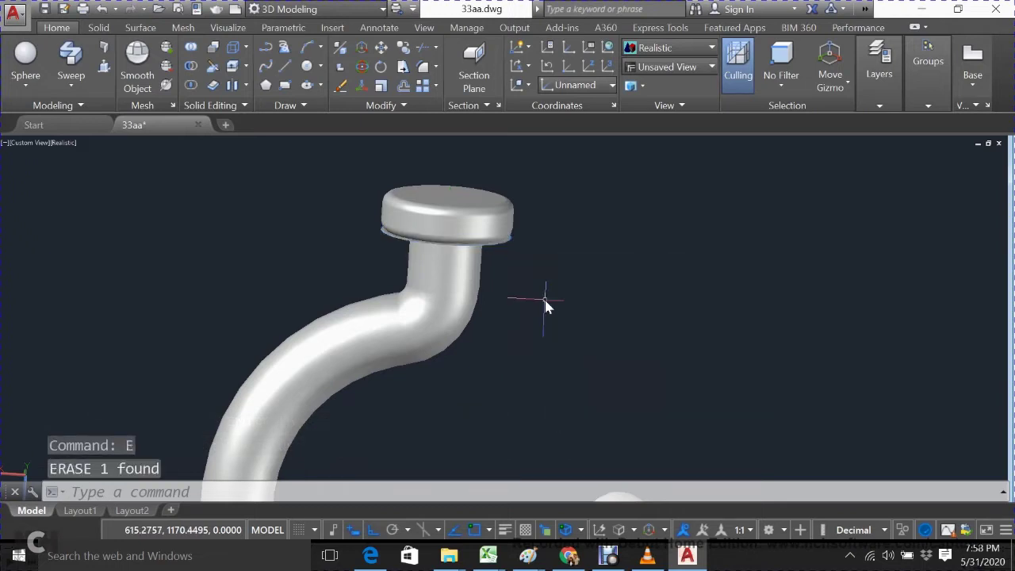
click(510, 248)
text(E)
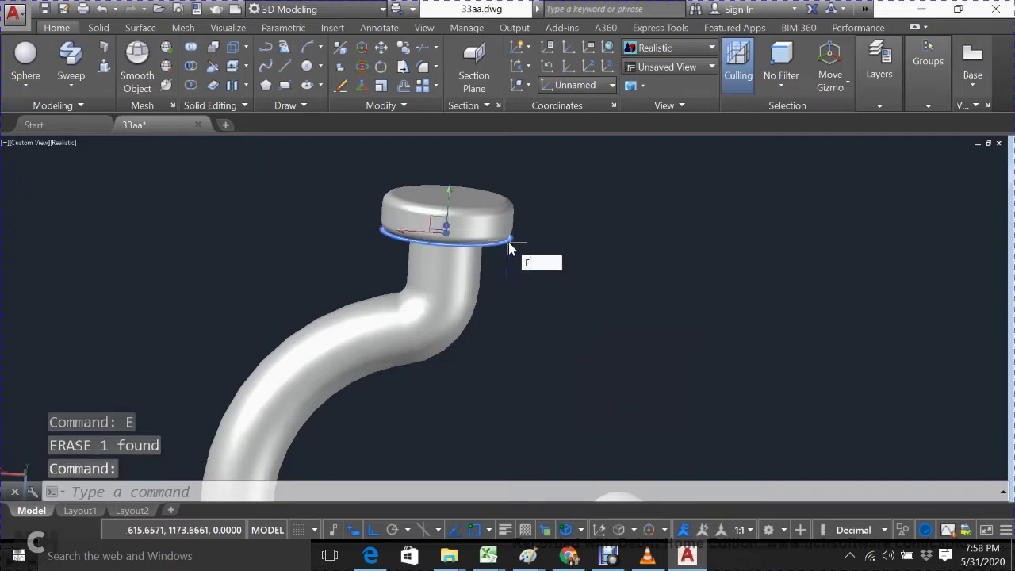
key(Return)
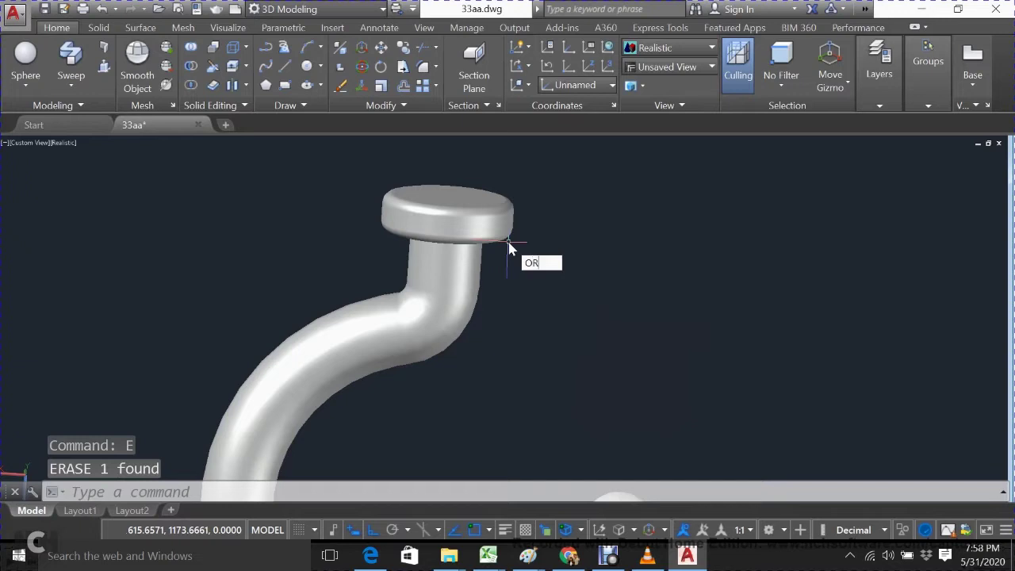
Step: Orbit with 3DORBIT to see the whole hook standing upright
text(bit)
key(Return)
mouse_move(508, 238)
mouse_down()
mouse_move(503, 290)
mouse_move(501, 220)
mouse_move(510, 315)
mouse_move(508, 324)
mouse_move(492, 322)
mouse_move(509, 291)
mouse_up()
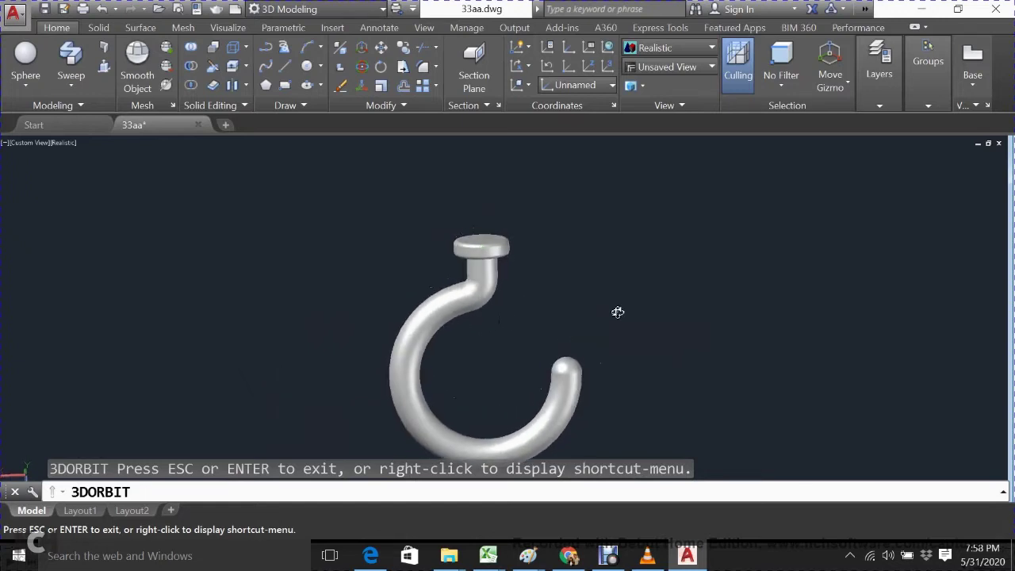
drag(644, 322, 521, 295)
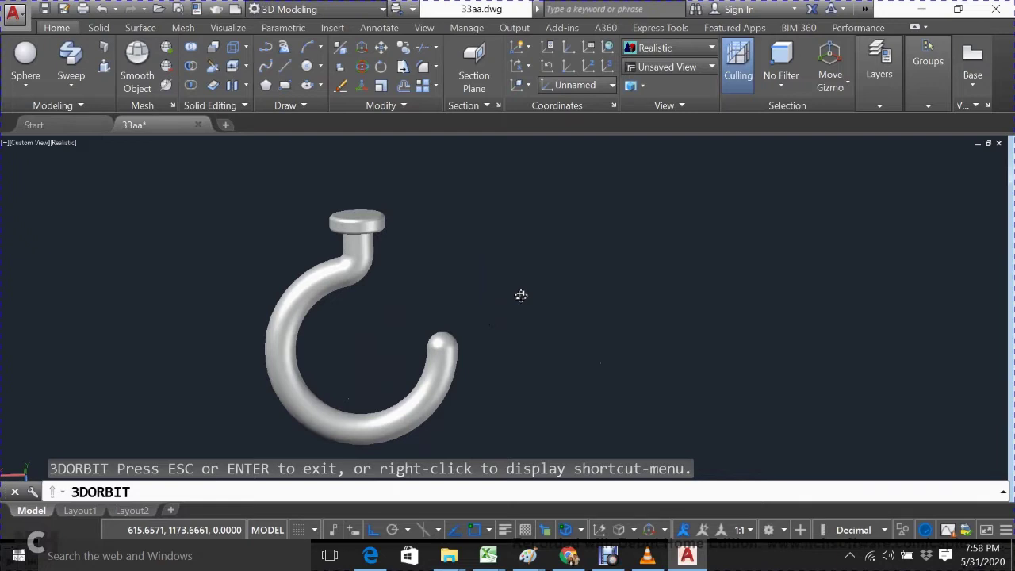
key(Escape)
Step: Switch to the Top view and make a first line attempt left of the hook, abandoning it
click(36, 144)
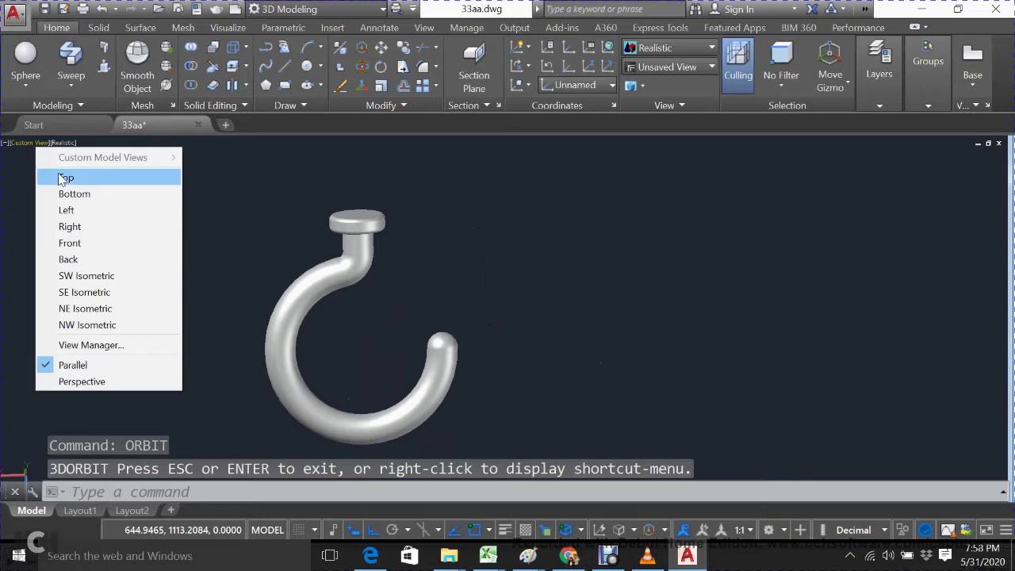
click(57, 174)
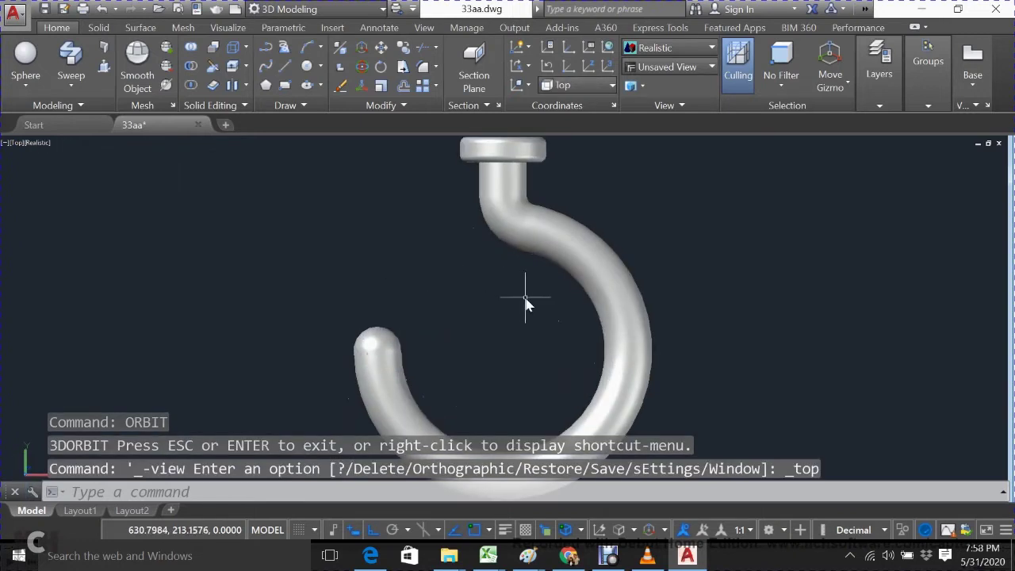
click(283, 71)
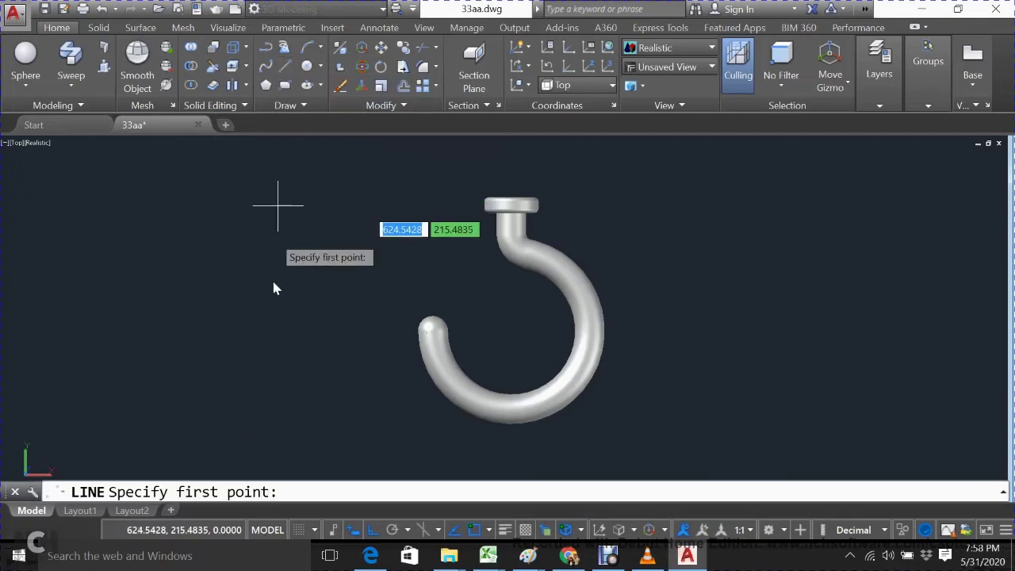
click(264, 386)
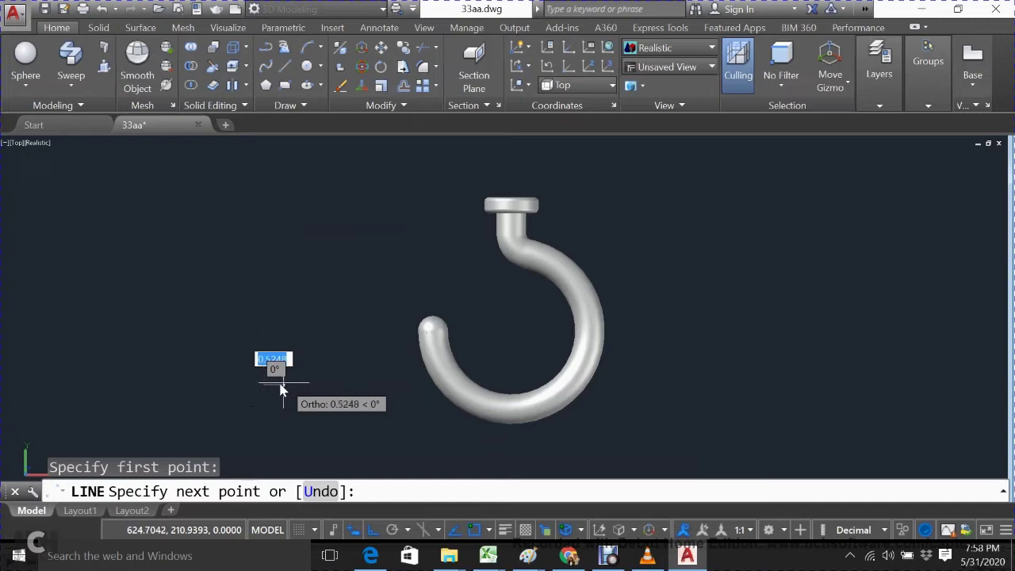
click(275, 385)
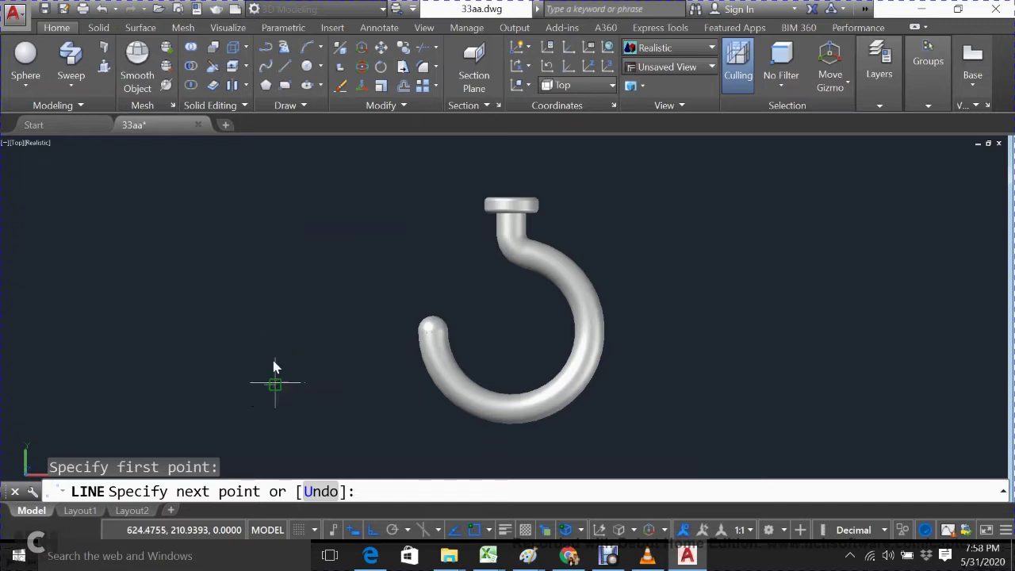
click(276, 295)
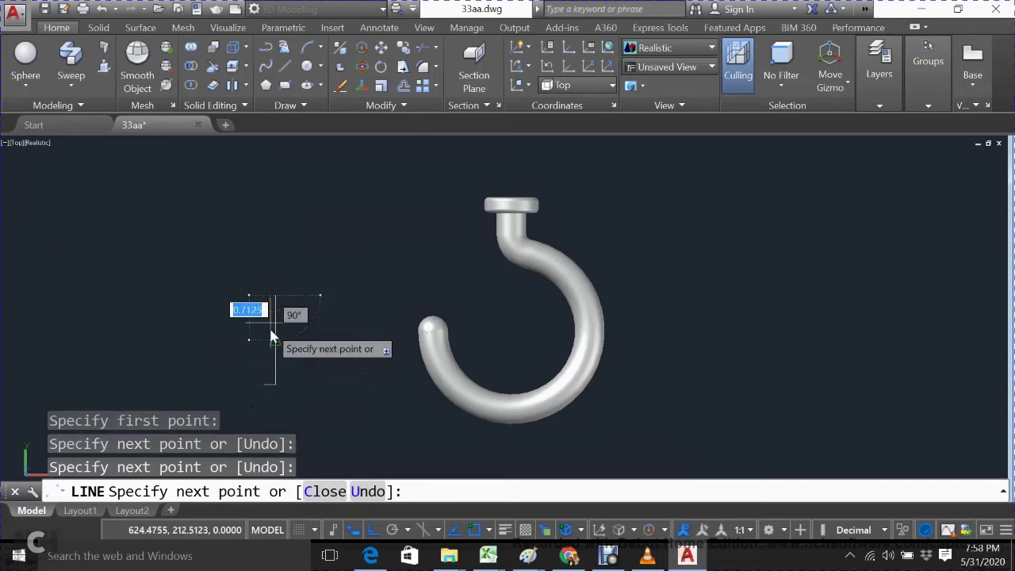
key(Escape)
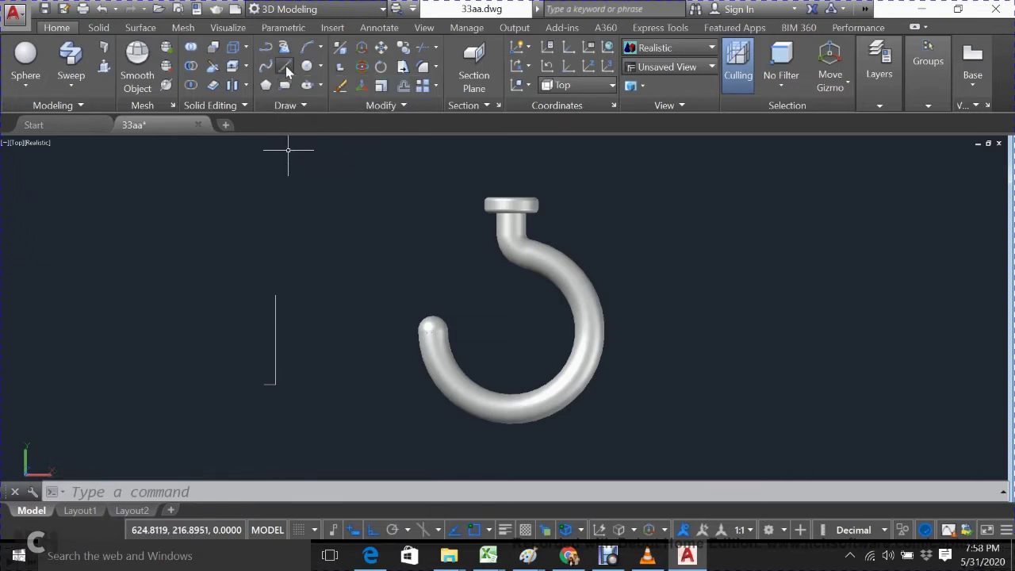
Step: Draw the tall narrow line profile with a short top step and angled pointed tip
click(265, 385)
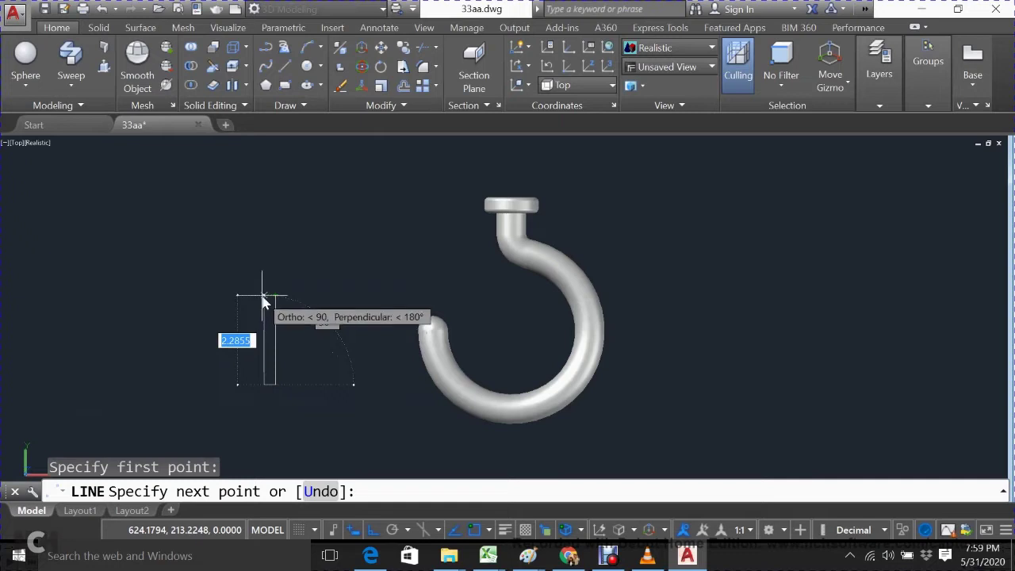
click(265, 297)
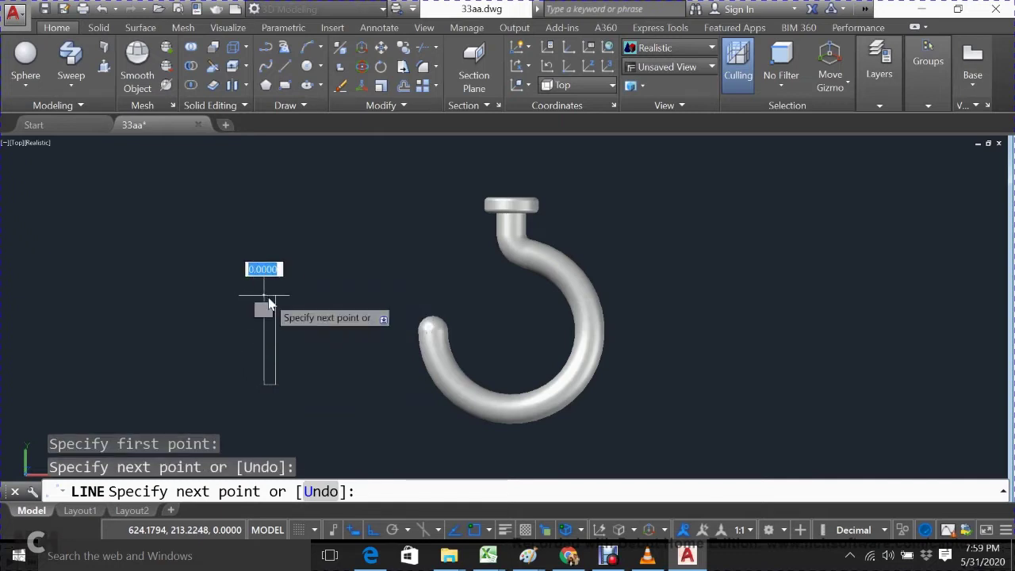
click(278, 294)
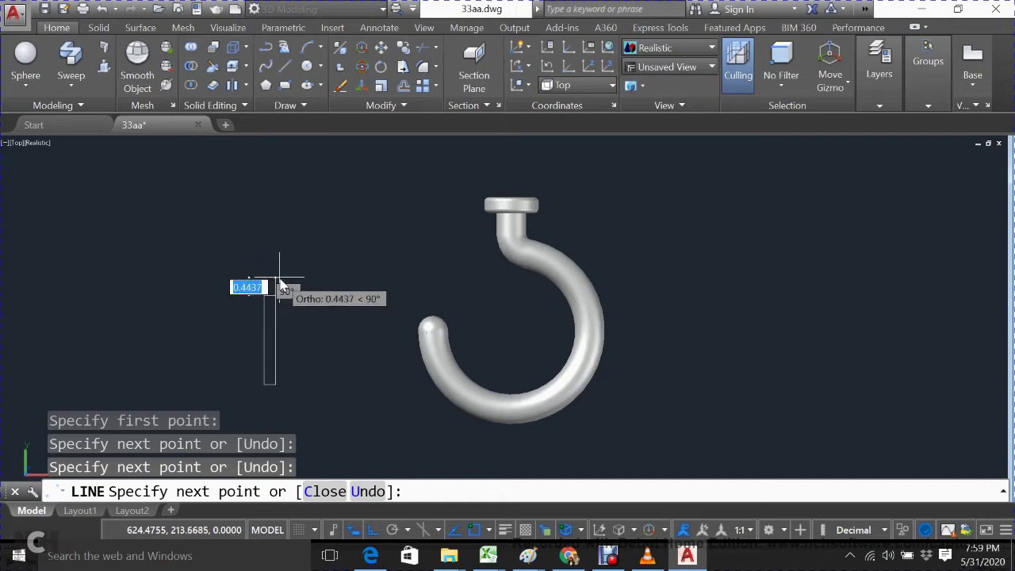
click(279, 277)
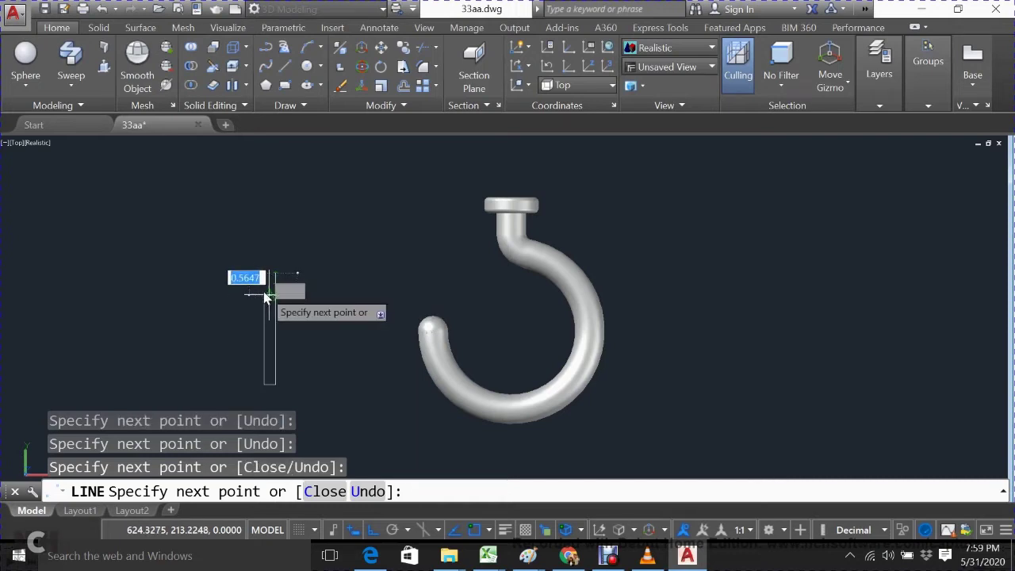
click(265, 296)
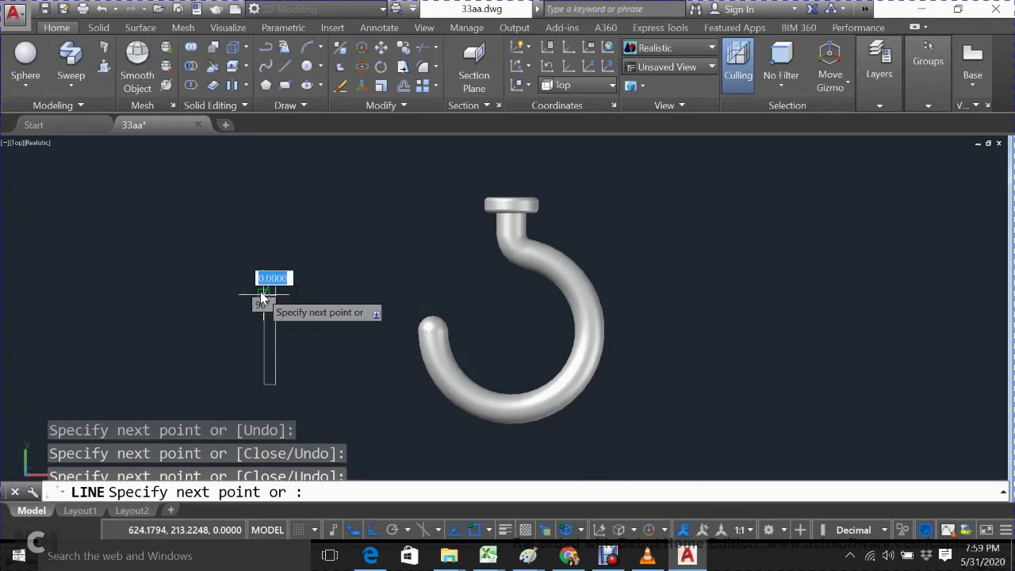
key(Escape)
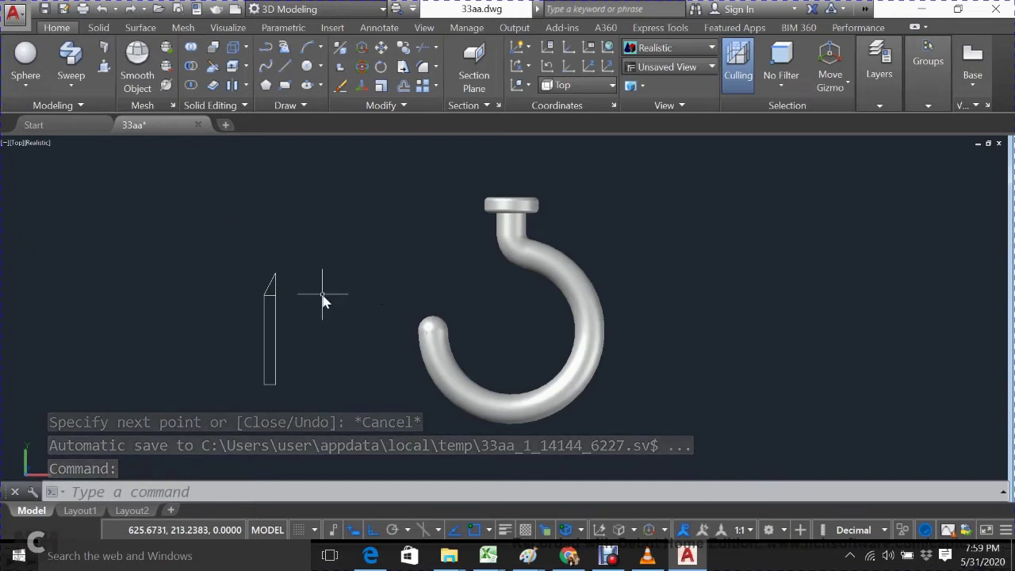
Step: Orbit the view upward, tilting the model slightly
text(OE)
key(Return)
drag(319, 295, 310, 327)
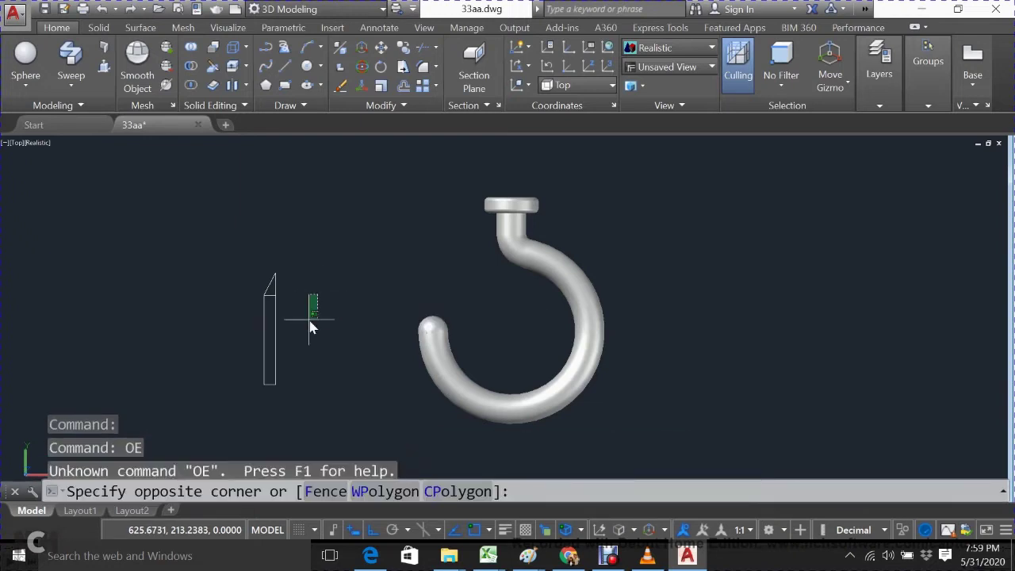
key(Escape)
text(OR)
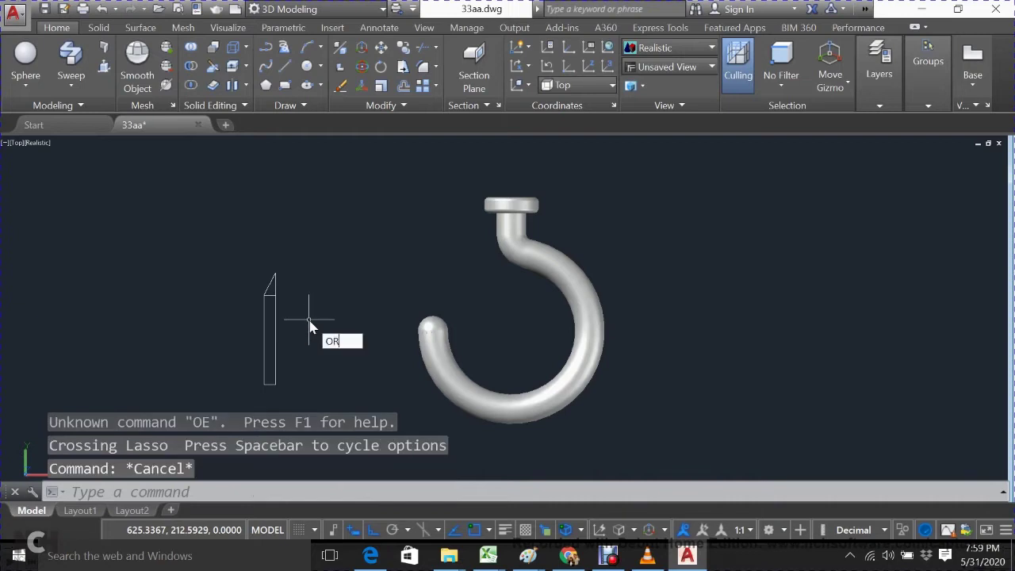
key(Return)
mouse_move(311, 325)
mouse_down()
mouse_move(334, 225)
mouse_move(495, 261)
mouse_move(550, 242)
mouse_move(555, 208)
mouse_move(553, 243)
mouse_move(444, 299)
mouse_move(308, 306)
mouse_move(241, 356)
mouse_move(244, 375)
mouse_up()
drag(252, 382, 259, 384)
key(Escape)
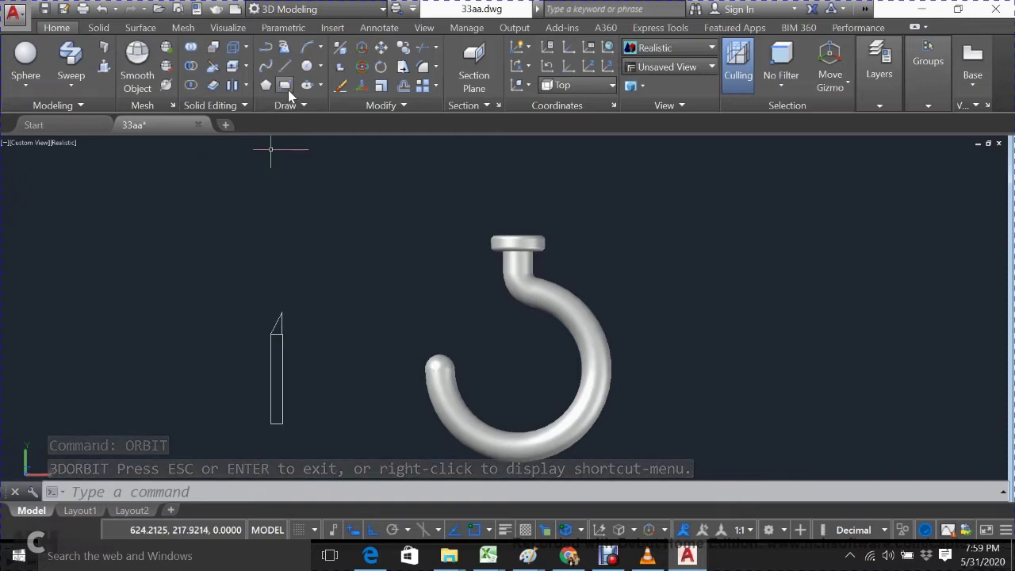
Step: Draw a small rectangle across the foot of the shank profile and recentre the view
click(278, 430)
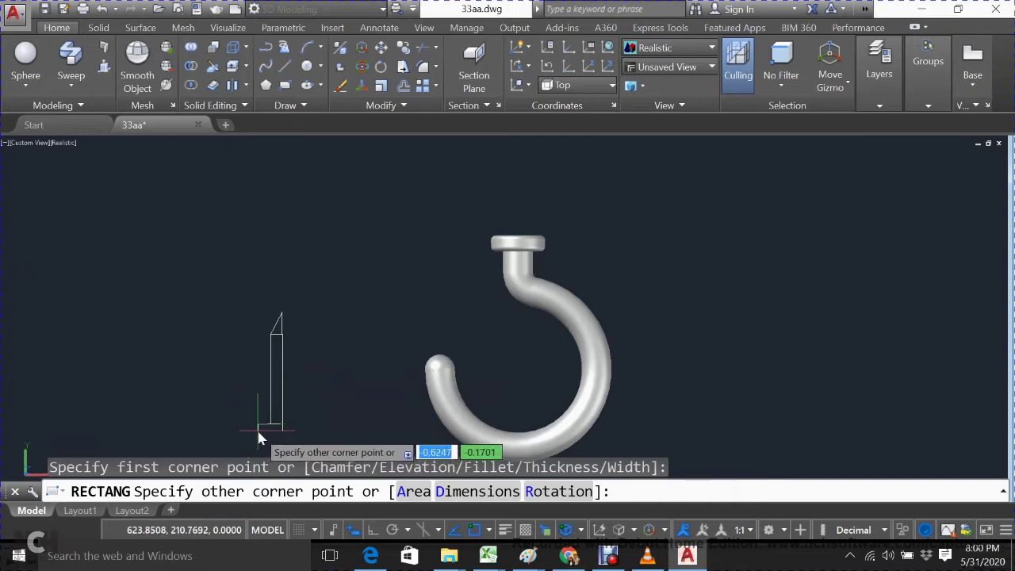
click(258, 429)
scroll(291, 429, up, 3)
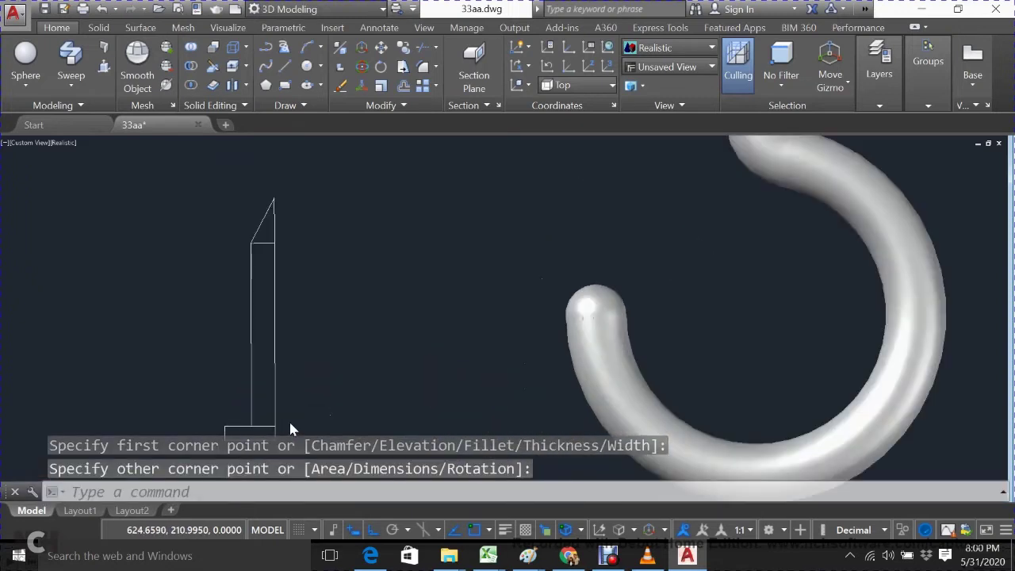
scroll(290, 428, down, 2)
middle_drag(283, 418, 301, 361)
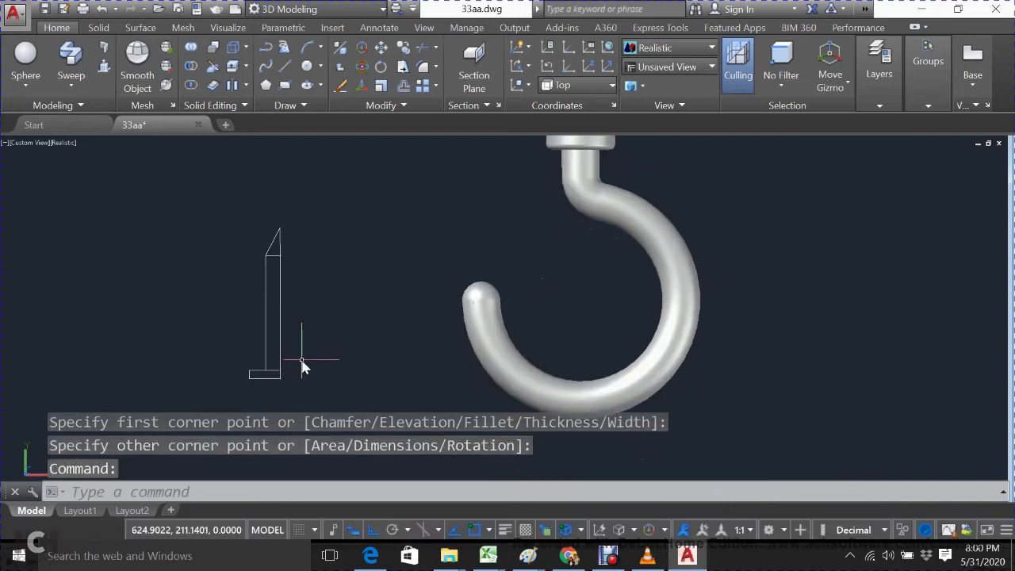
Step: Abandon an initial trim and erase the stray object
text(tr)
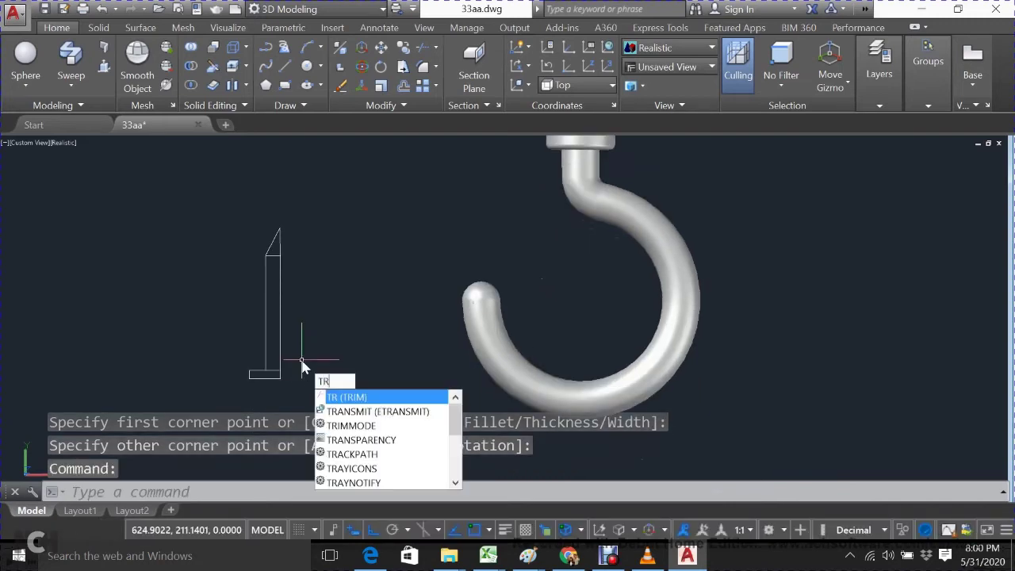
key(Return)
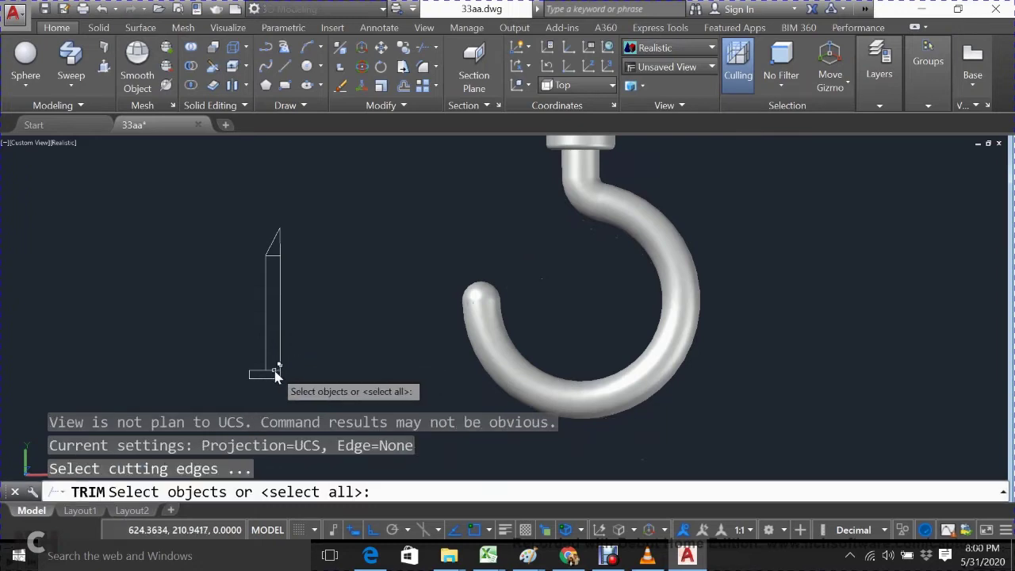
key(Return)
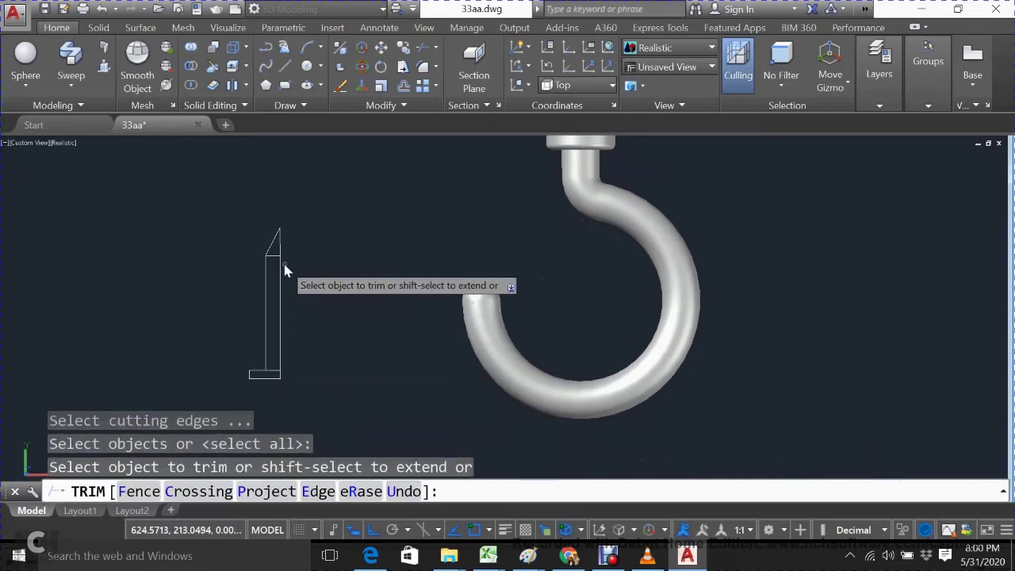
key(Escape)
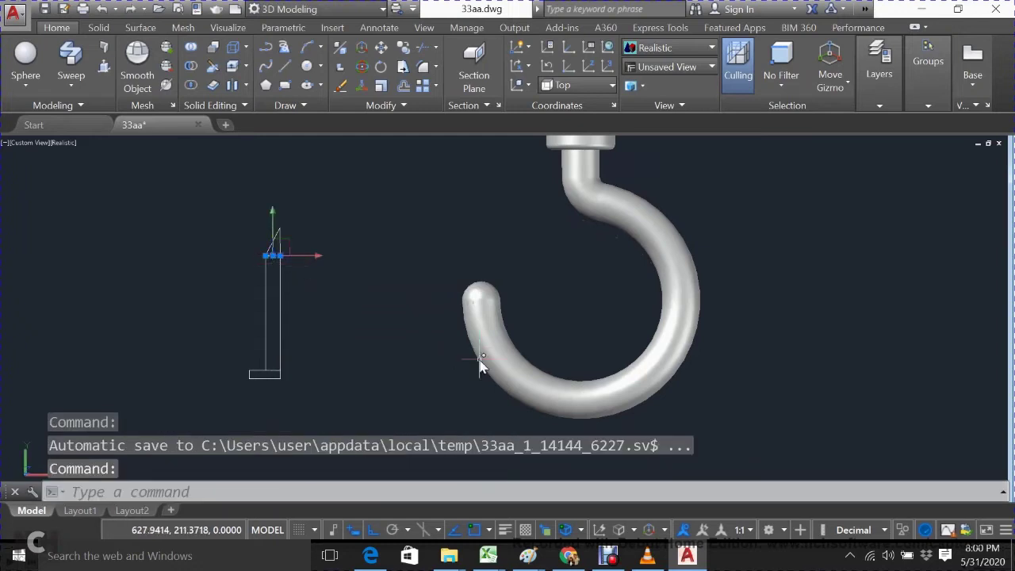
text(e)
key(Return)
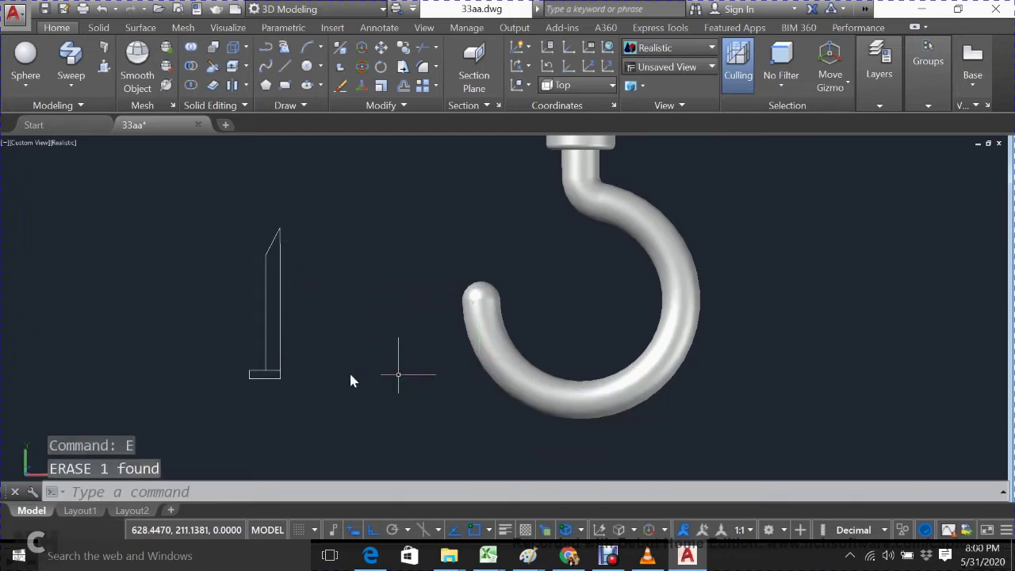
Step: Zoom in and erase the profile's bottom line
scroll(302, 268, up, 2)
scroll(298, 258, up, 2)
scroll(292, 241, up, 2)
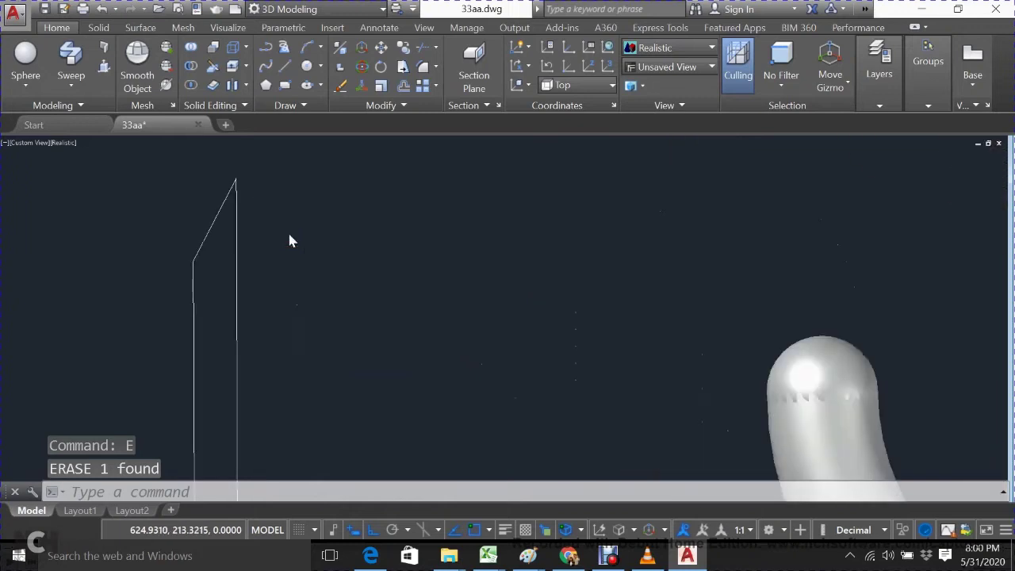
scroll(289, 237, up, 1)
scroll(235, 232, up, 2)
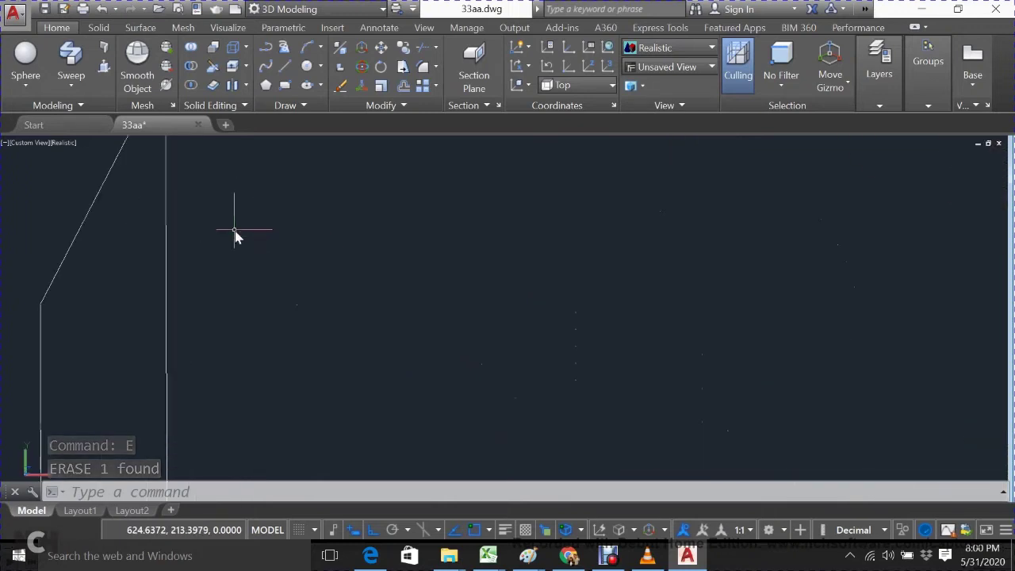
scroll(235, 233, down, 1)
scroll(236, 231, down, 2)
scroll(246, 238, down, 2)
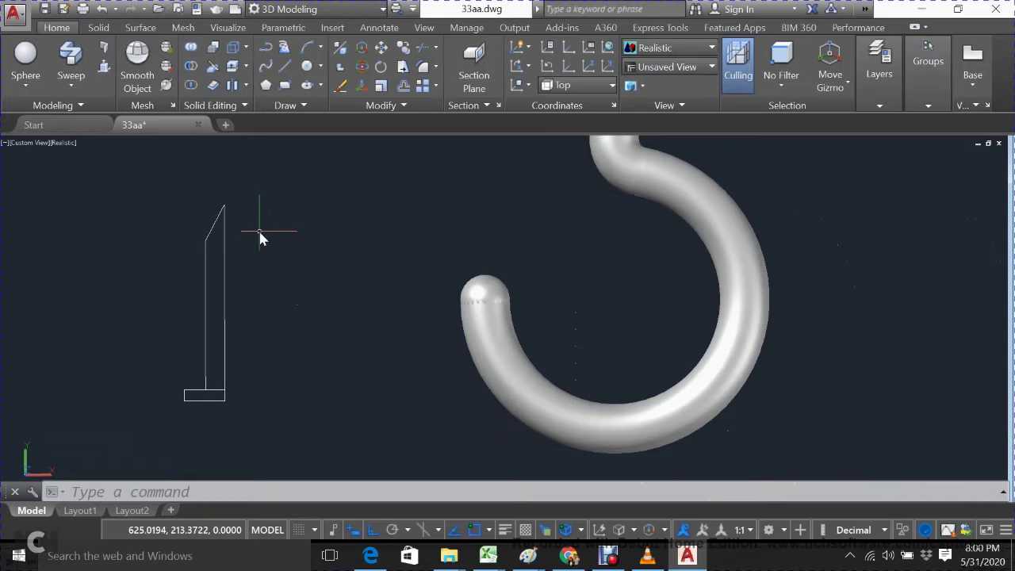
click(218, 393)
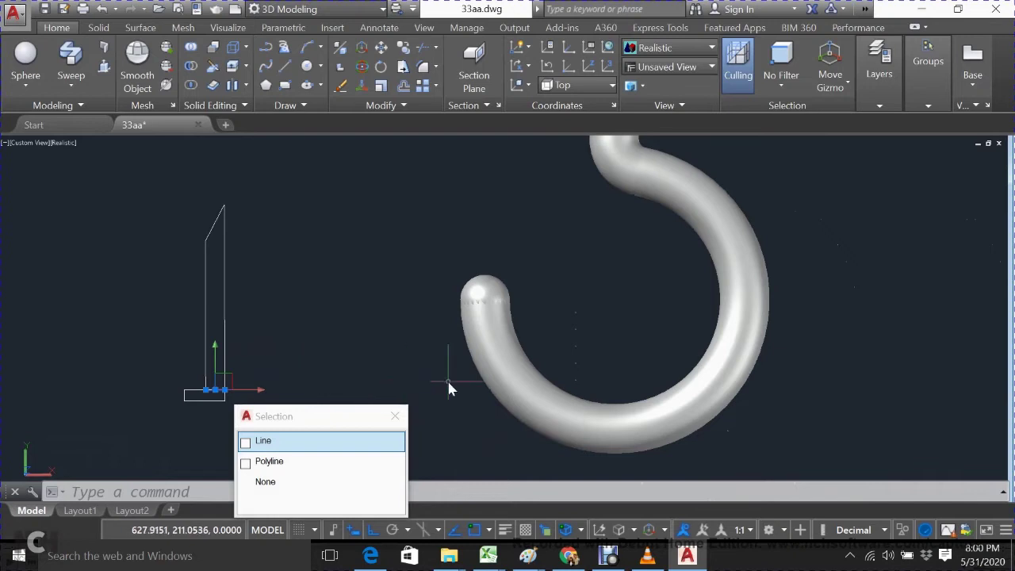
text(E)
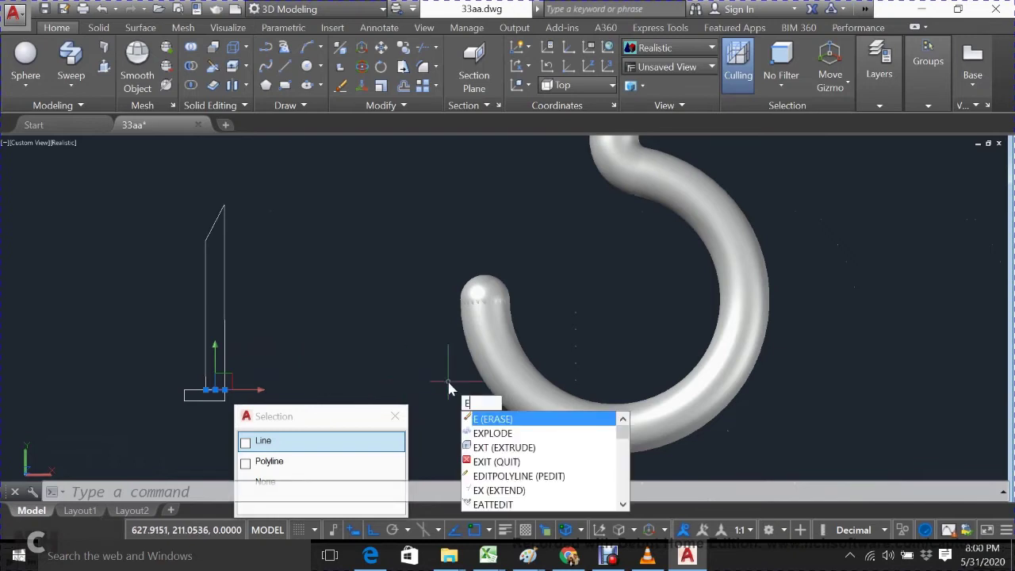
key(Return)
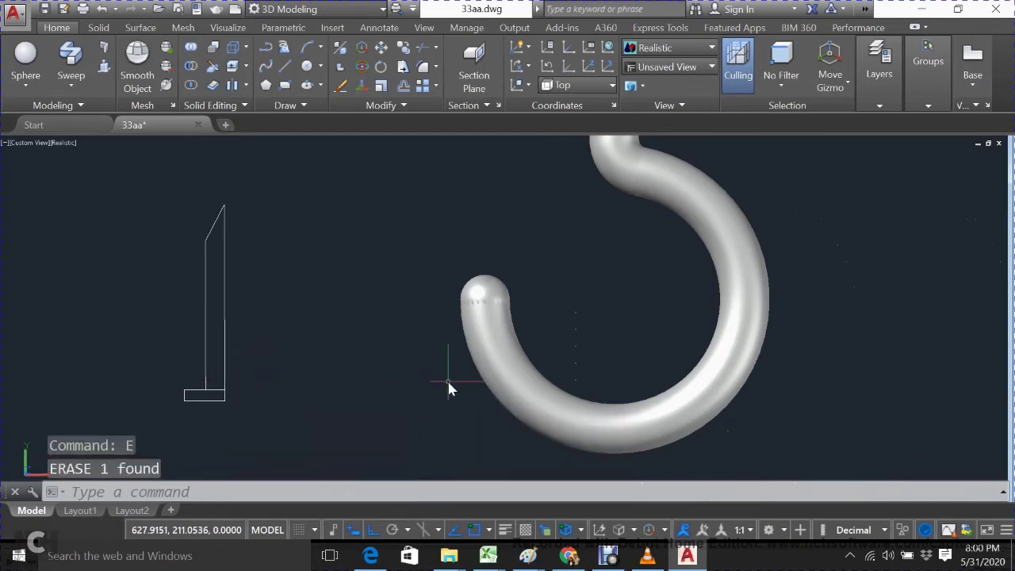
Step: Trim the overlapping line where the collar rectangle meets the profile
key(Return)
click(220, 395)
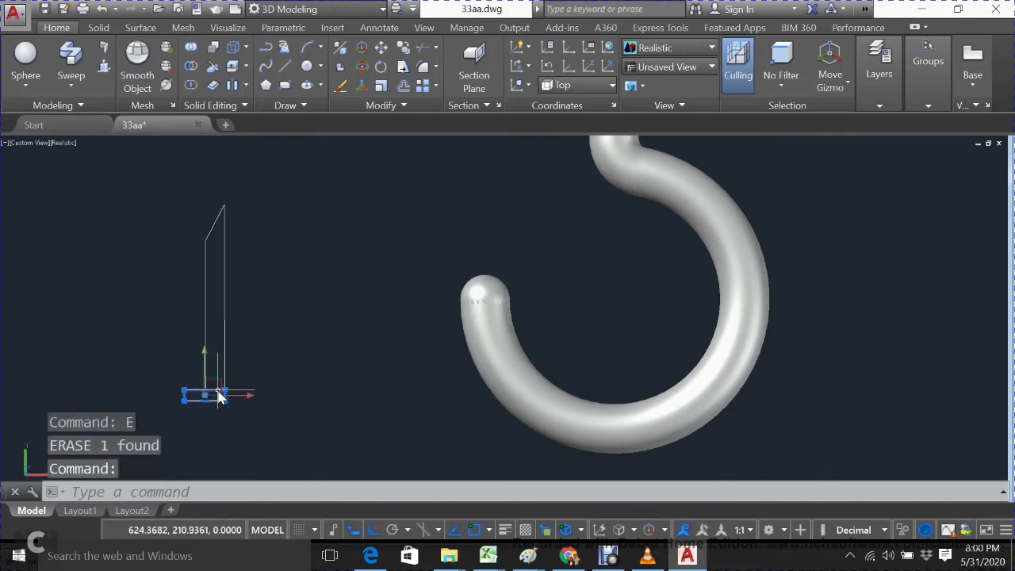
key(Escape)
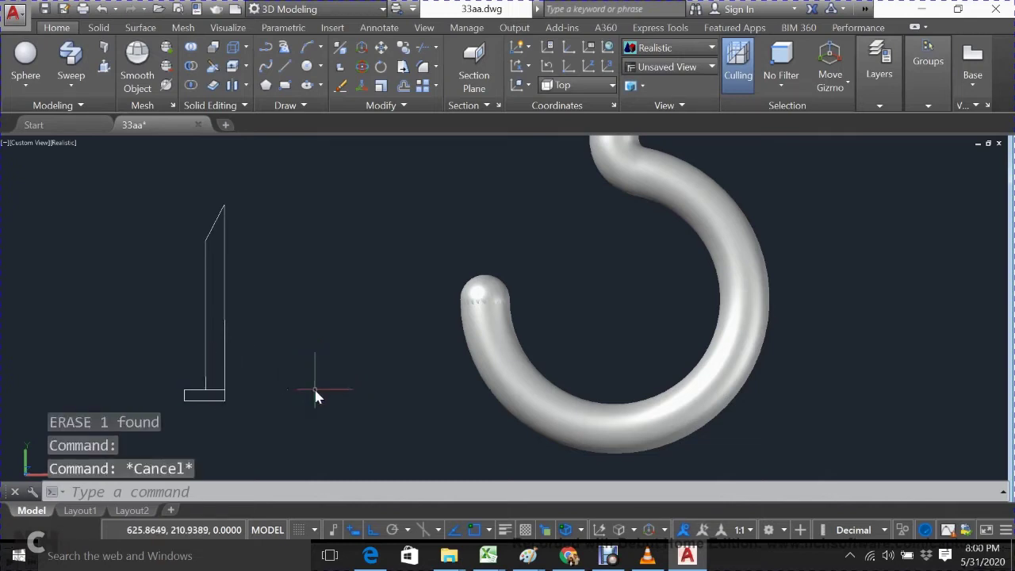
text(tr)
key(Return)
key(Return)
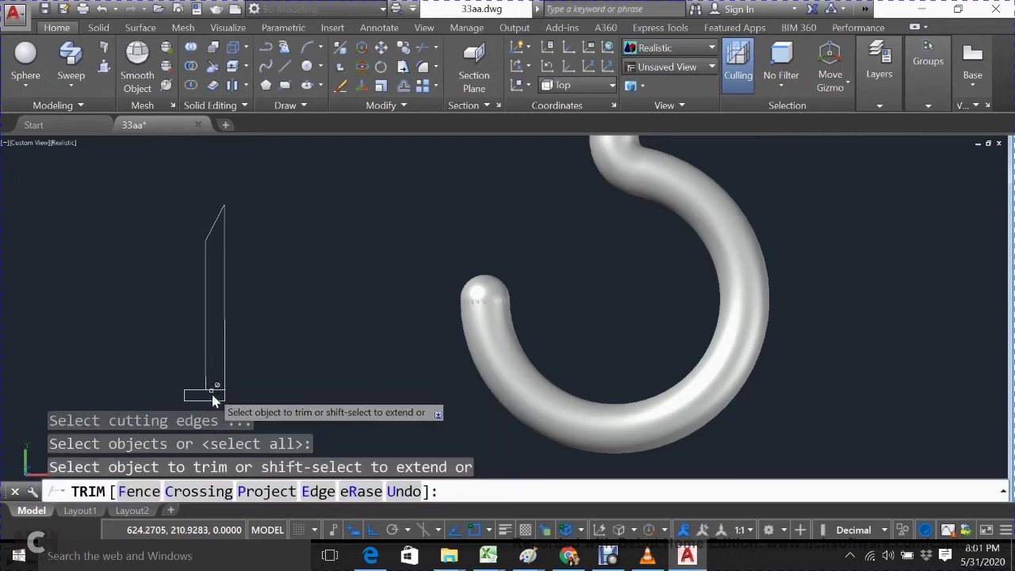
click(214, 393)
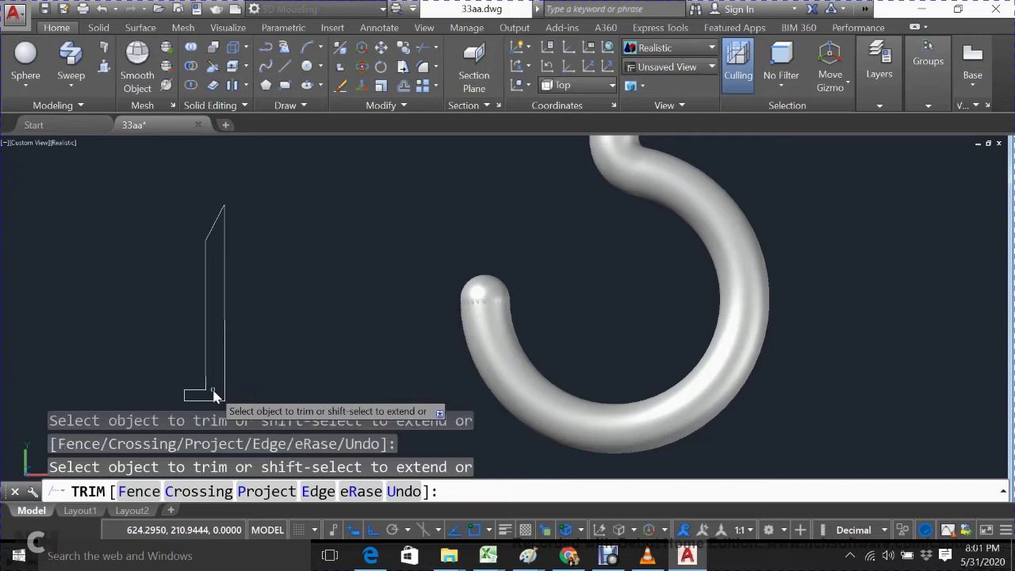
key(Escape)
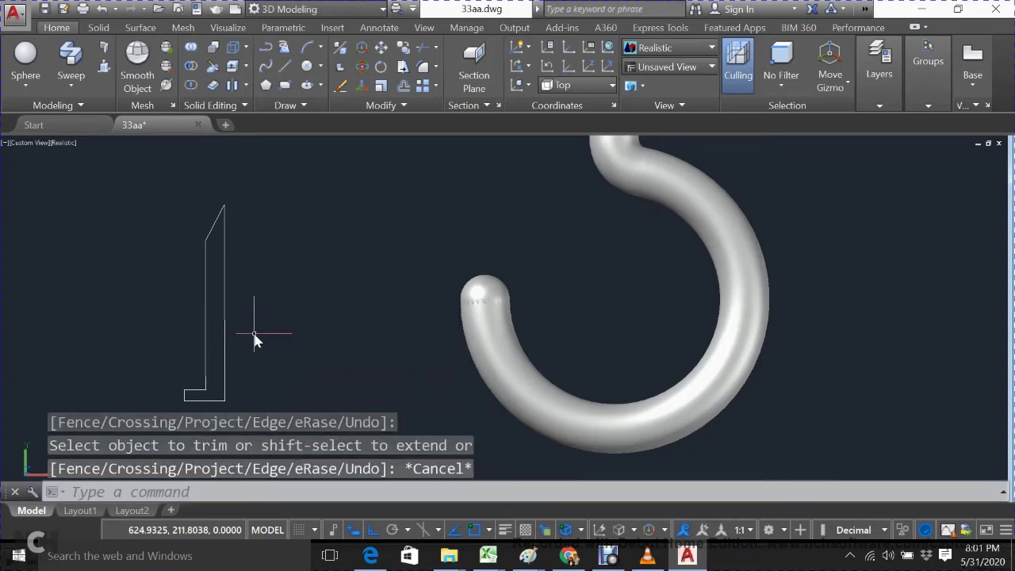
Step: Fillet the corner between the two bottom lines of the profile with a 0.1 radius
click(420, 70)
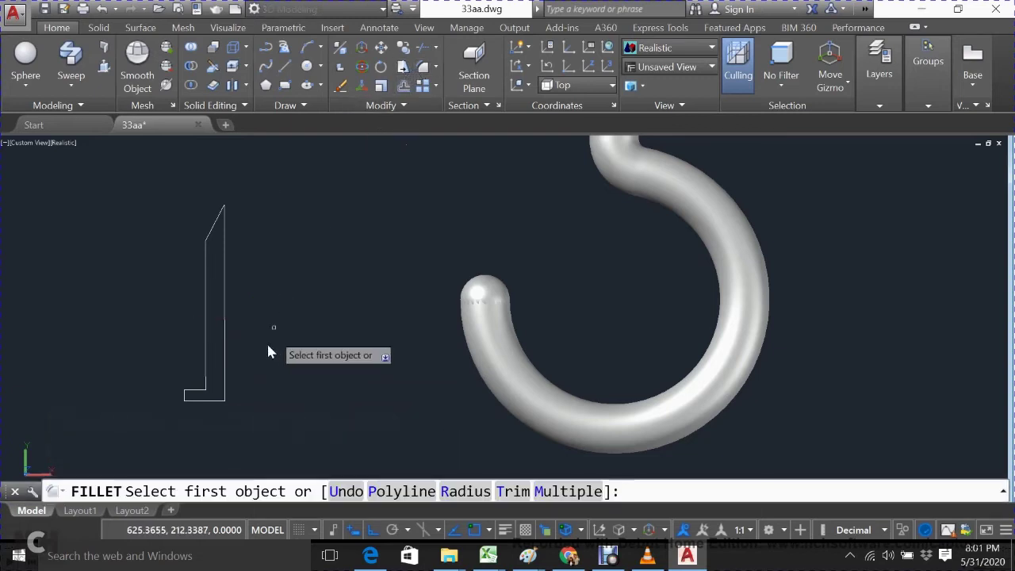
click(467, 492)
text(.1)
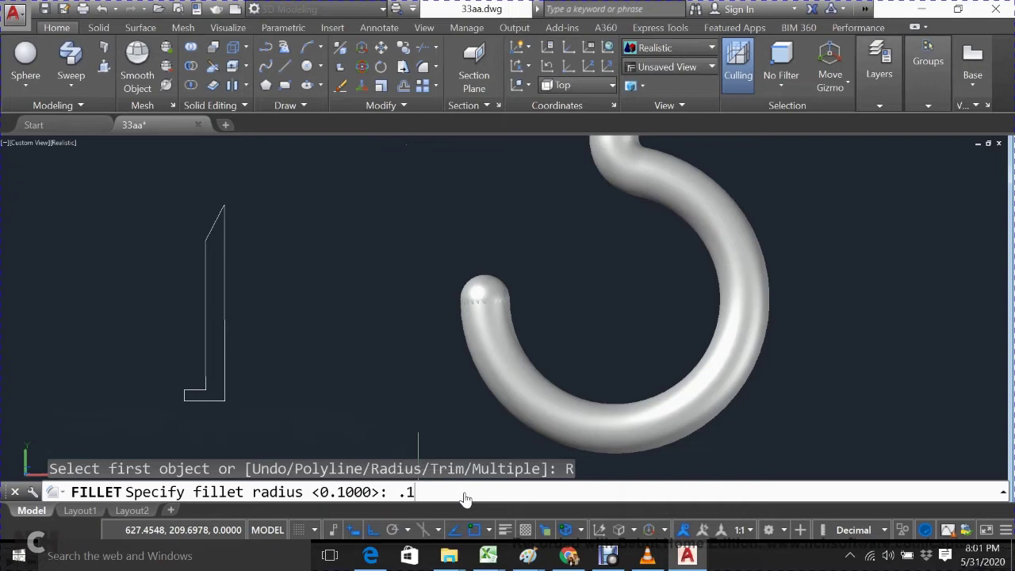
key(Return)
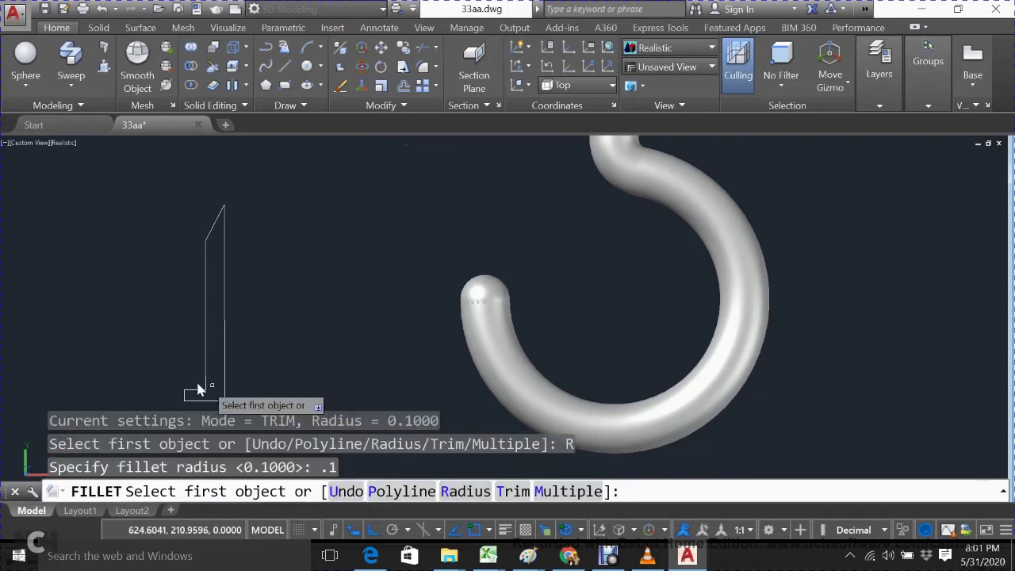
click(190, 395)
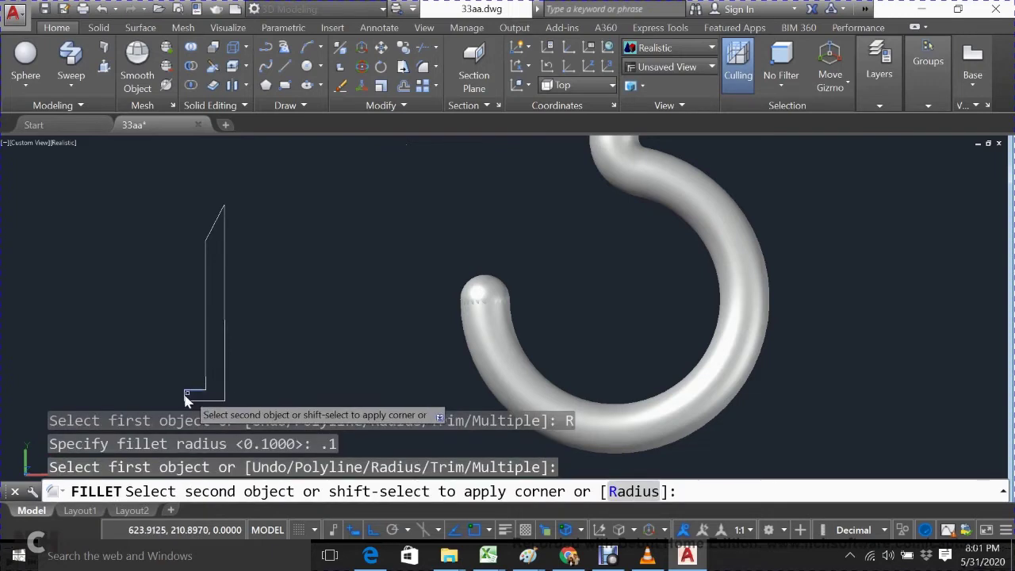
click(209, 397)
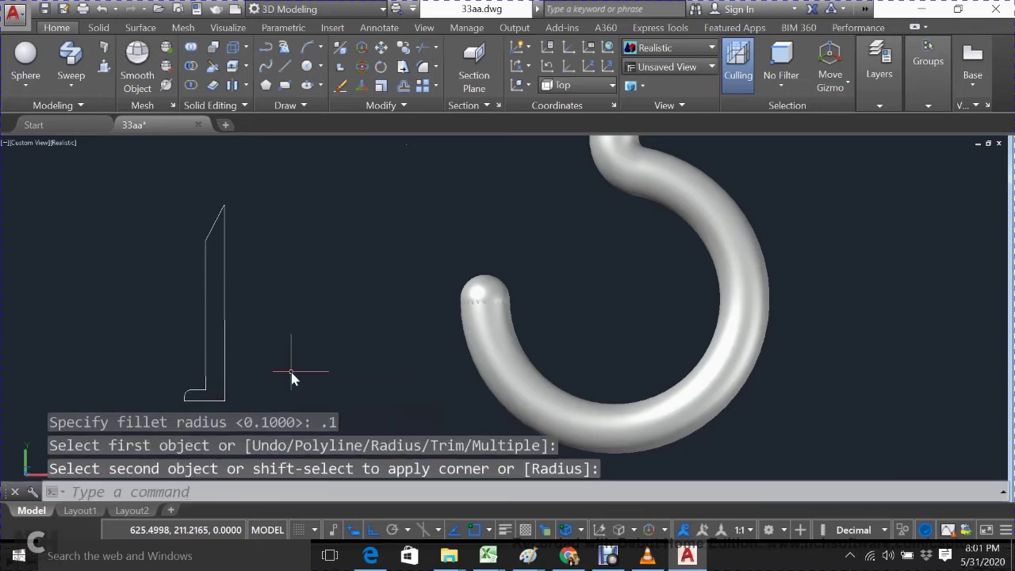
Step: Crossing-select the whole shank profile
key(Escape)
click(251, 181)
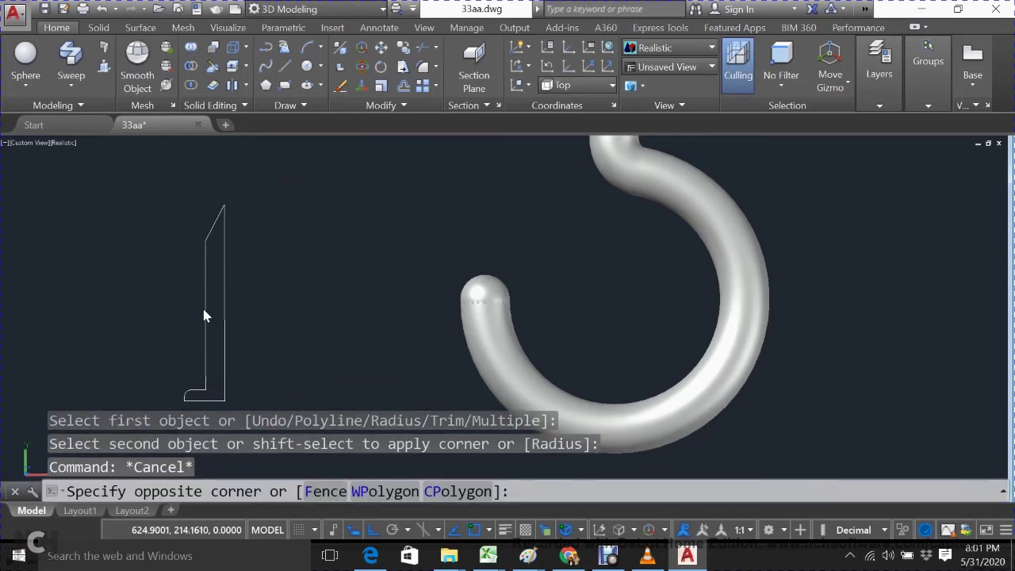
click(180, 406)
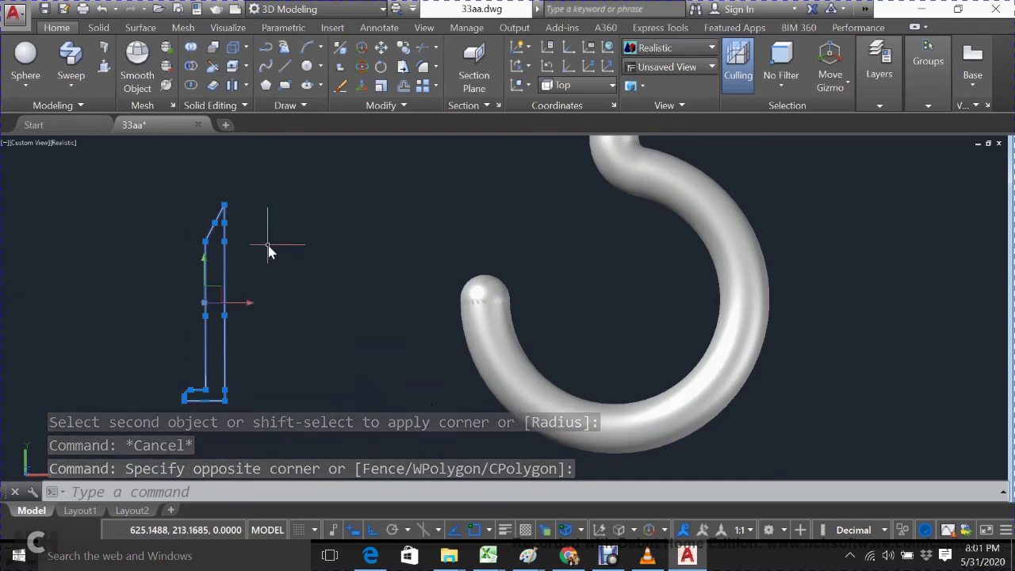
click(72, 86)
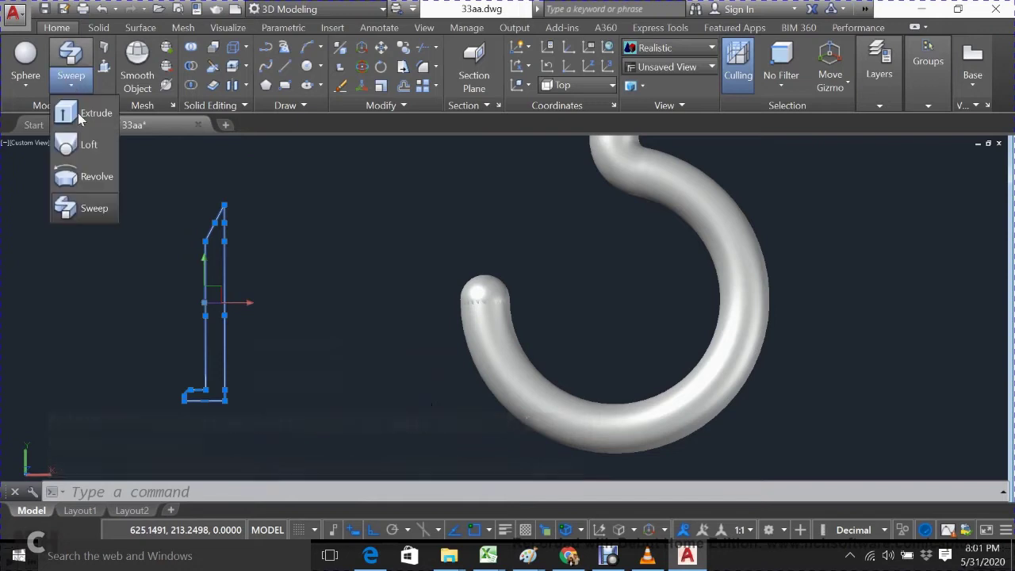
click(77, 181)
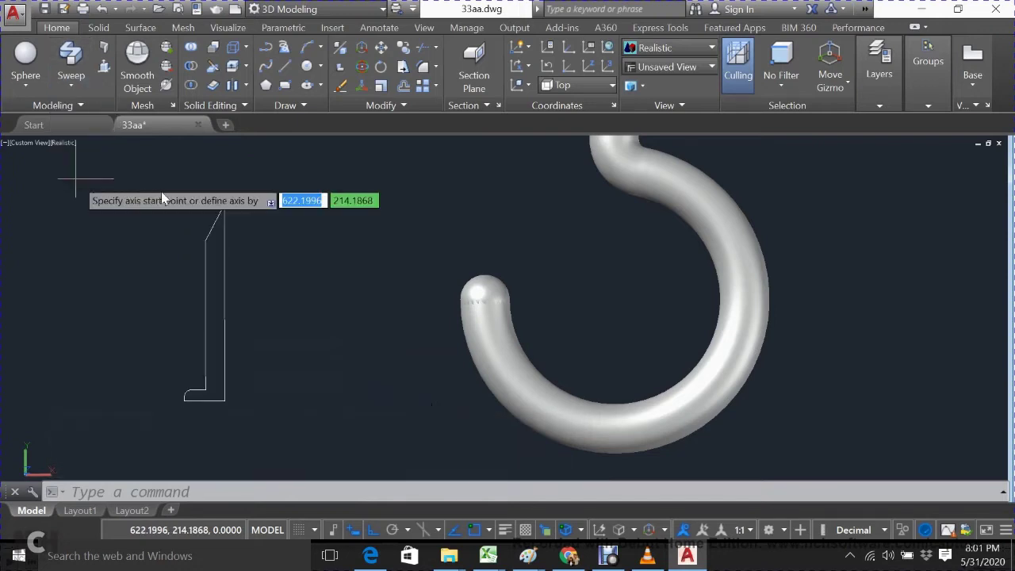
click(222, 208)
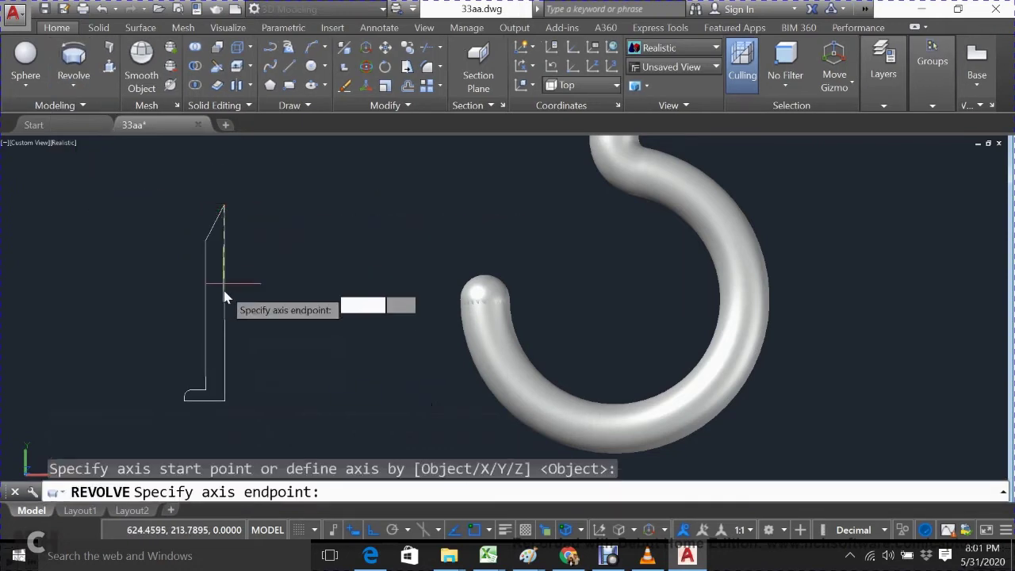
click(224, 403)
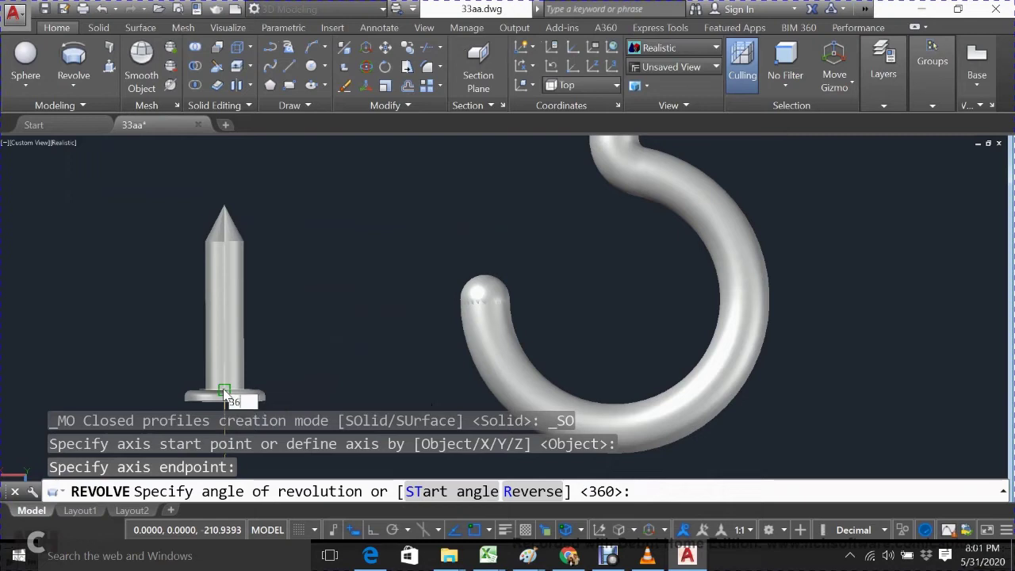
key(Return)
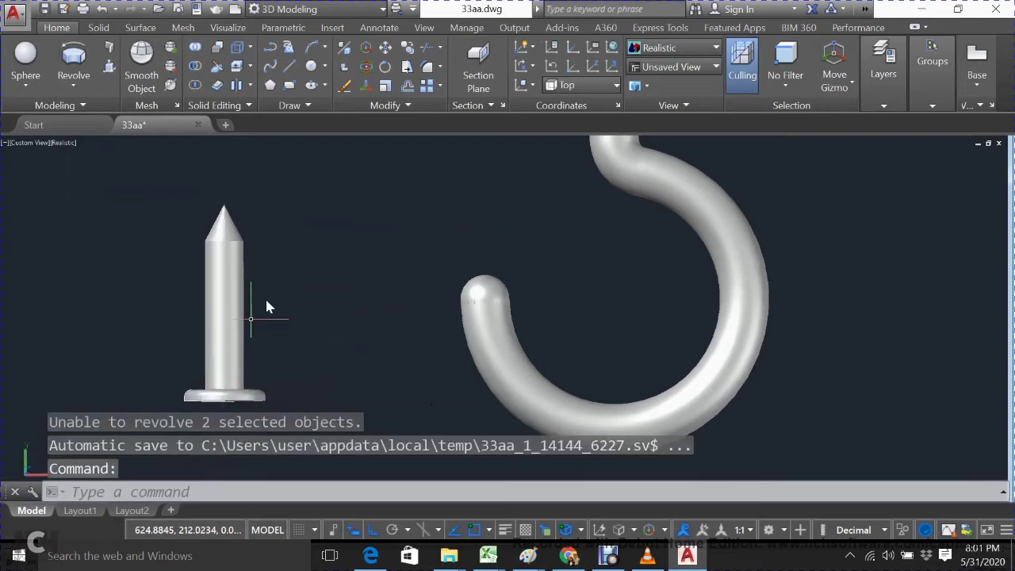
scroll(265, 301, down, 2)
scroll(266, 306, down, 2)
click(283, 315)
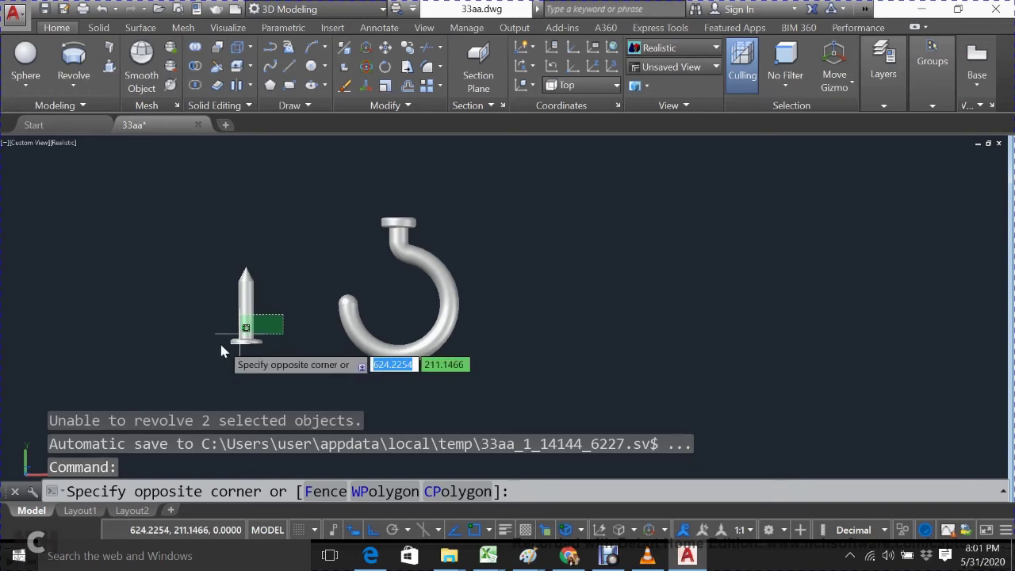
click(217, 347)
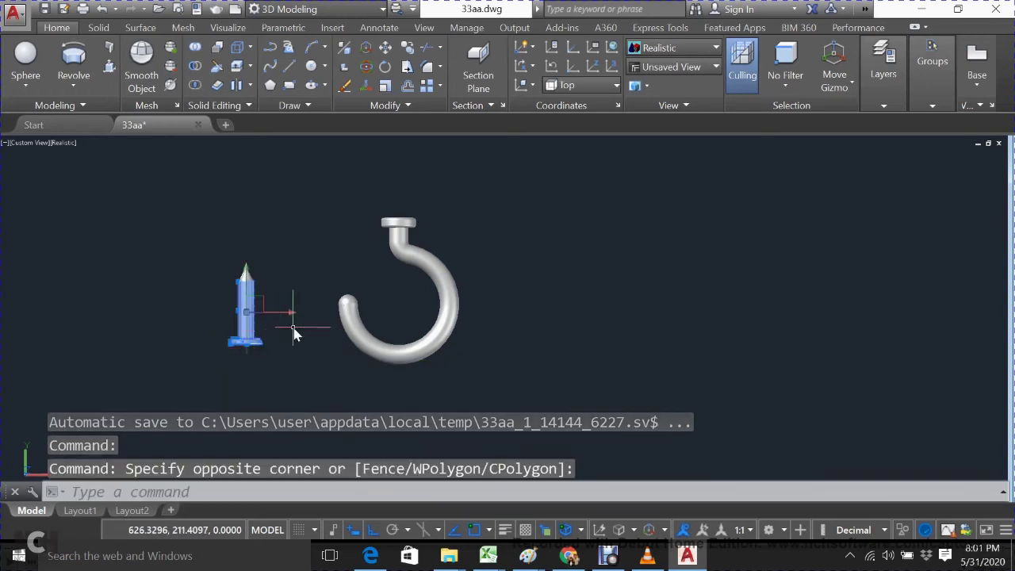
key(Escape)
click(273, 254)
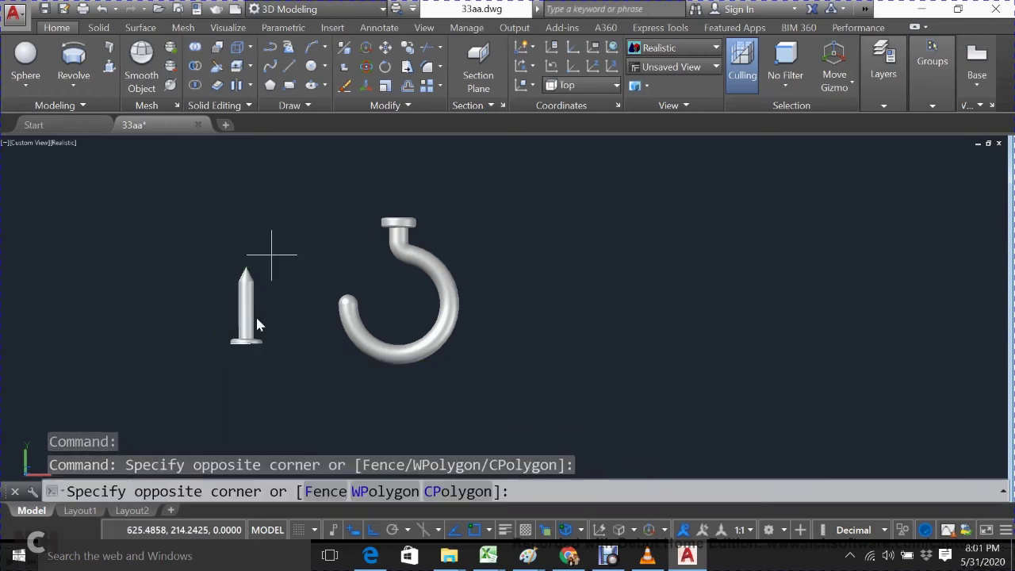
click(224, 358)
scroll(250, 321, up, 3)
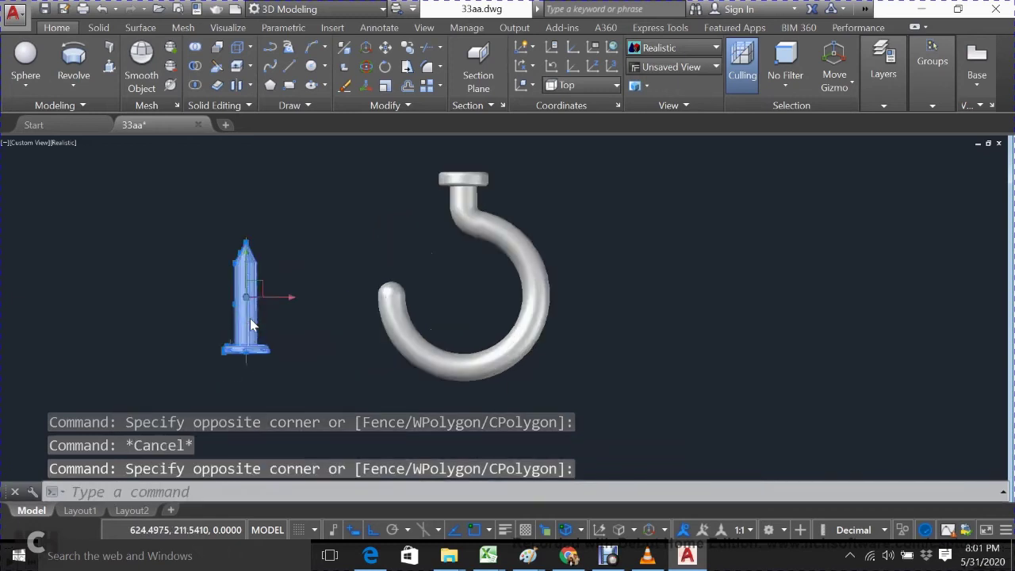
scroll(250, 318, up, 2)
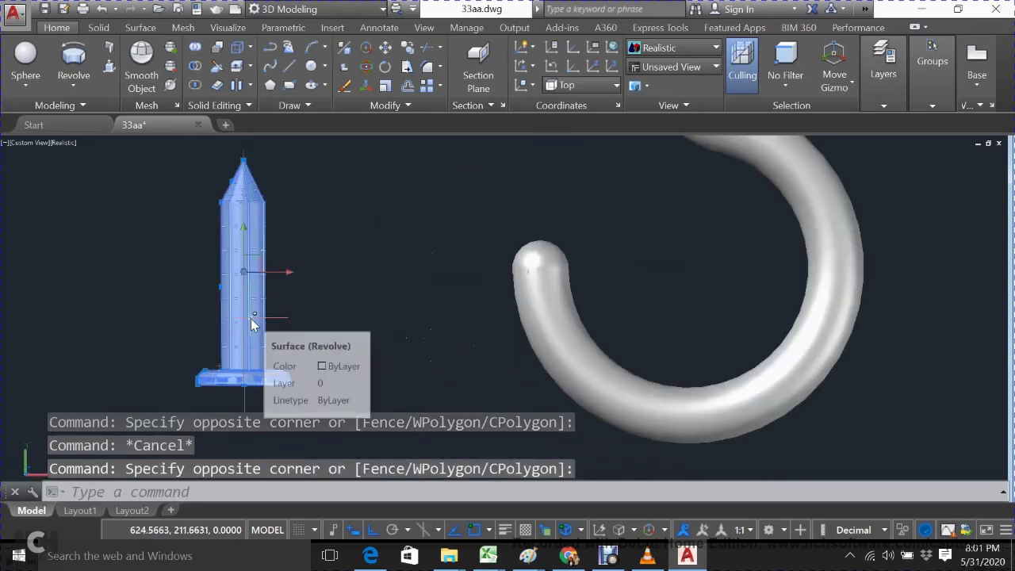
scroll(254, 322, down, 2)
scroll(262, 315, down, 1)
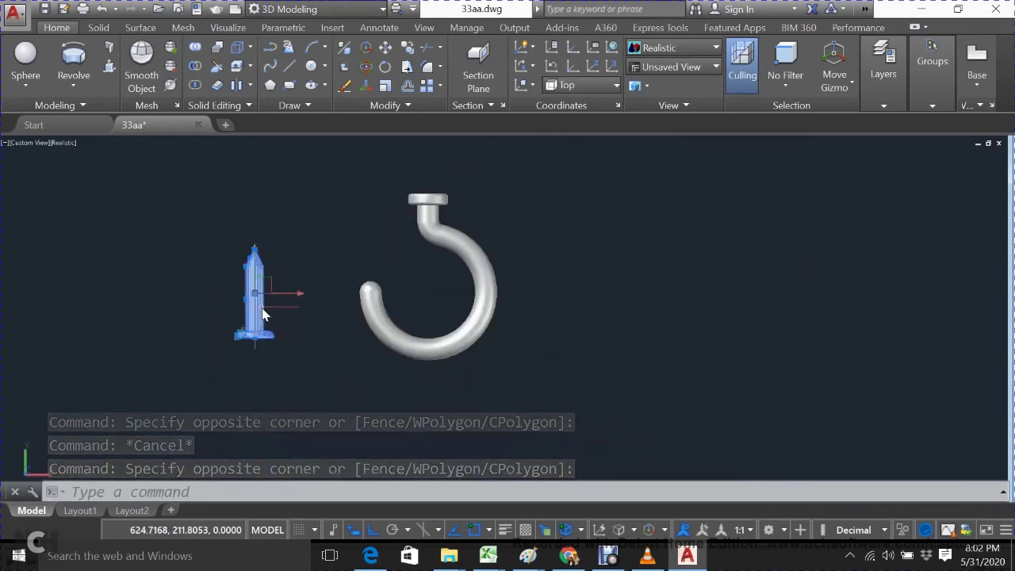
key(Escape)
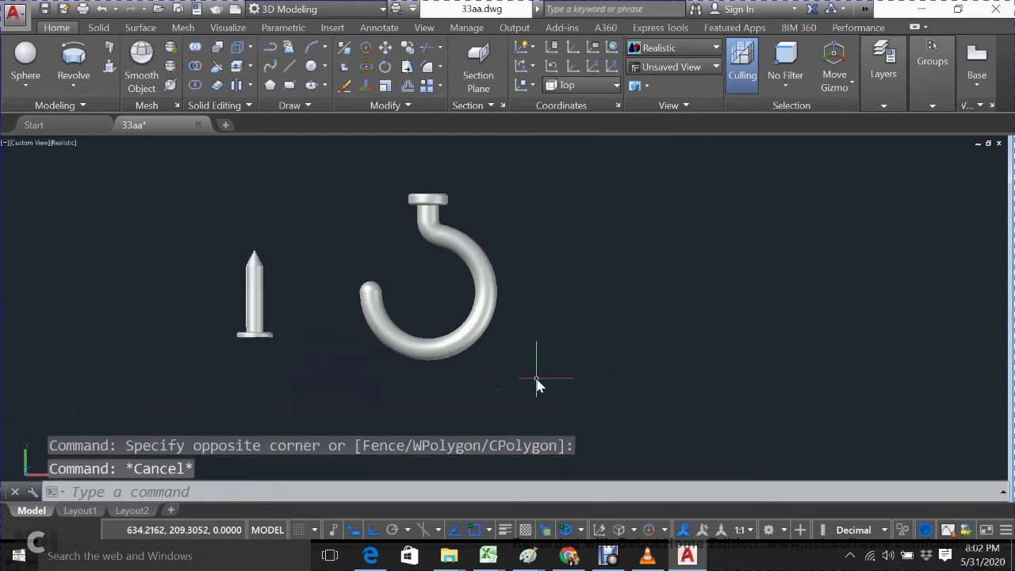
text(3do)
Step: Orbit to tilt the shank and hook to a slight angle
key(Return)
mouse_move(449, 339)
mouse_down()
mouse_move(662, 251)
mouse_move(673, 198)
mouse_move(625, 217)
mouse_move(585, 324)
mouse_move(529, 336)
mouse_move(394, 288)
mouse_move(363, 358)
mouse_move(403, 373)
mouse_move(395, 387)
mouse_up()
mouse_move(354, 293)
mouse_down()
mouse_move(426, 277)
mouse_move(421, 329)
mouse_move(397, 342)
mouse_up()
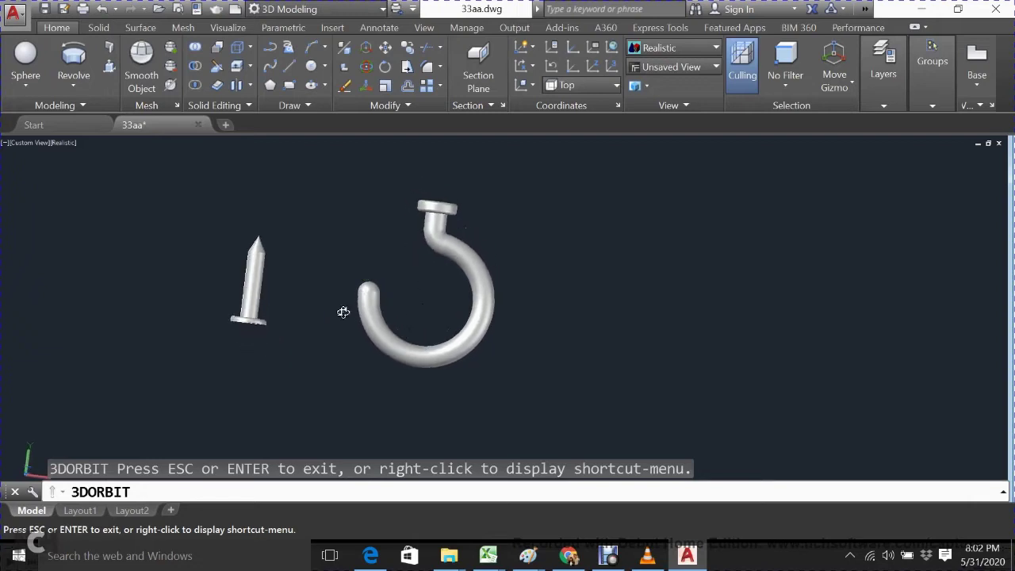
key(Escape)
Step: Window-select the shank and start MOVE, then cancel it
click(264, 213)
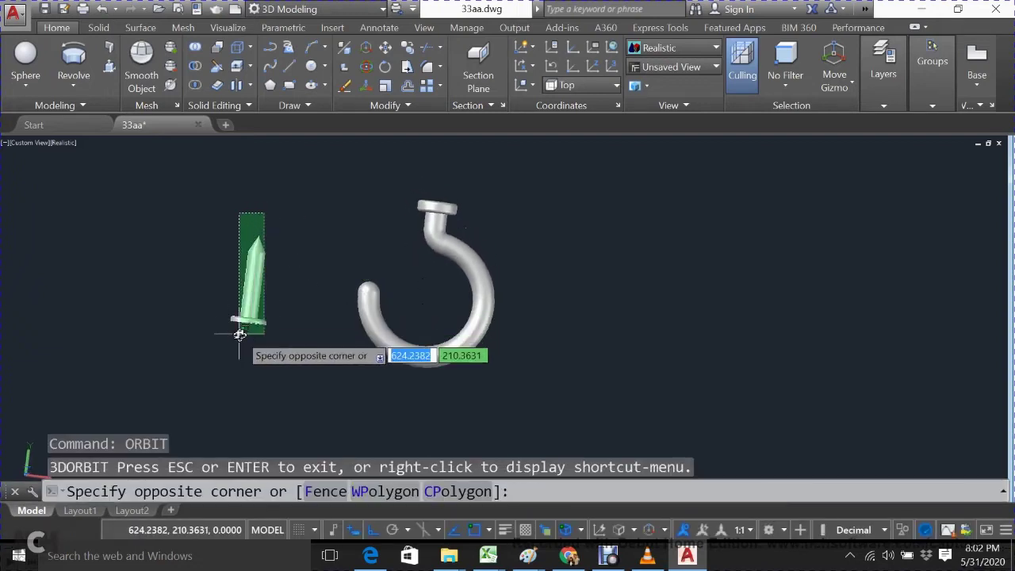
click(240, 339)
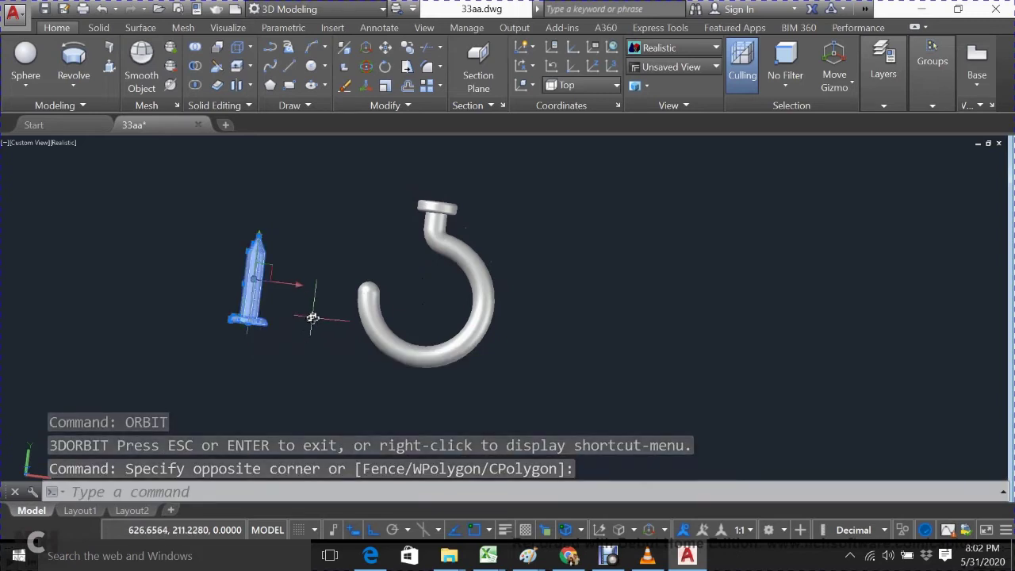
text(M)
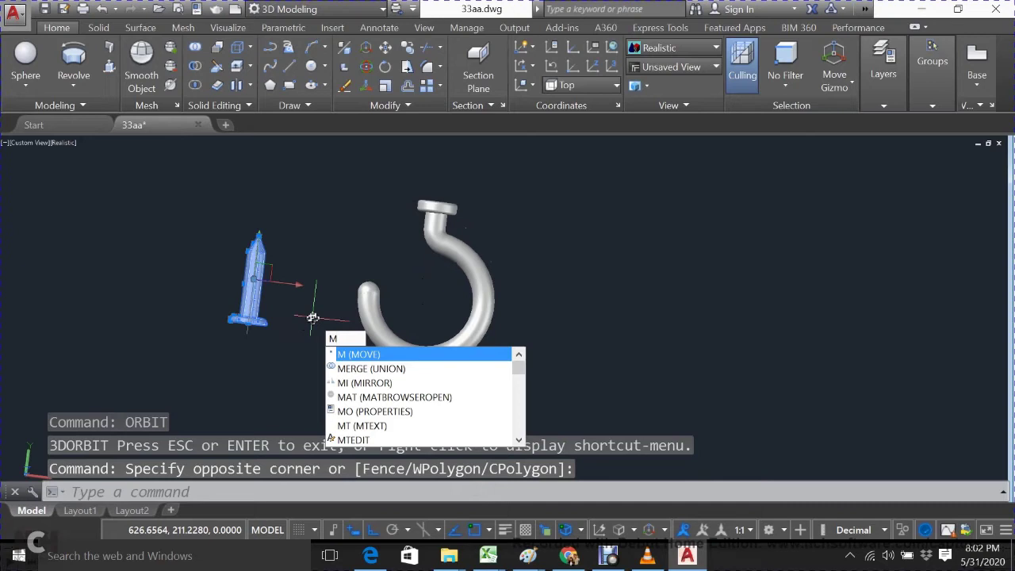
key(Return)
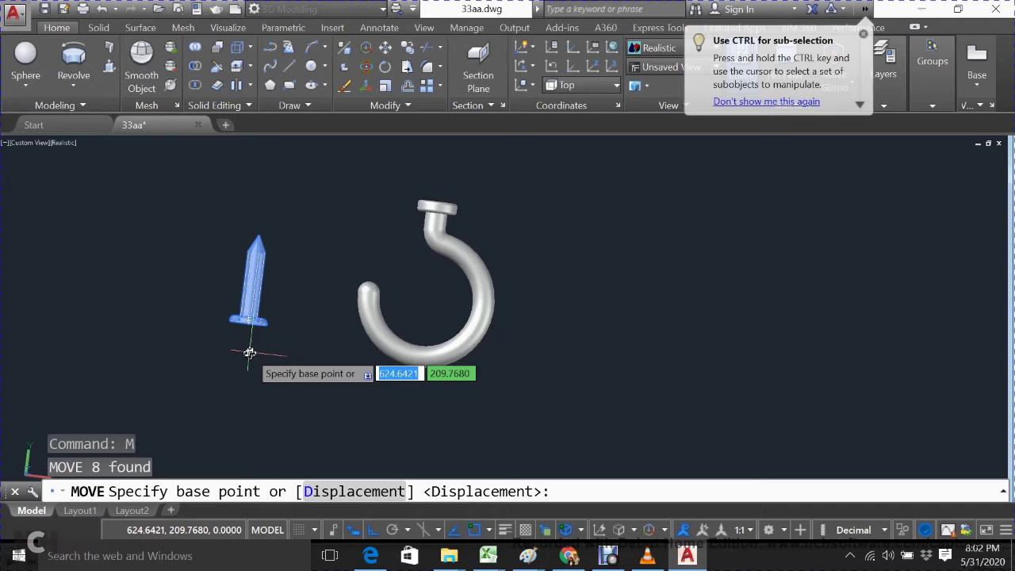
key(Escape)
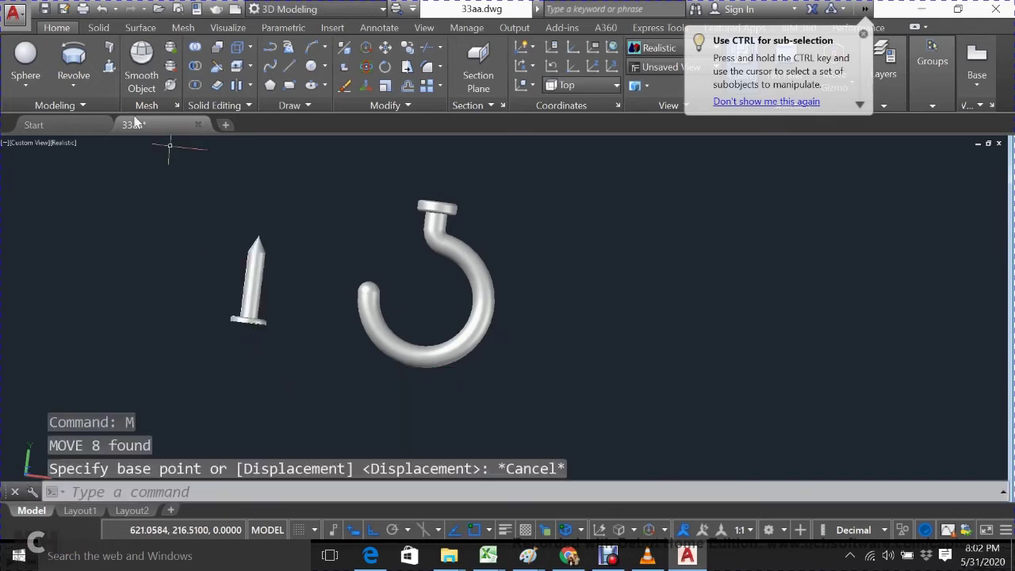
Step: Switch to 2D Wireframe and orbit to an oblique view from above
click(66, 142)
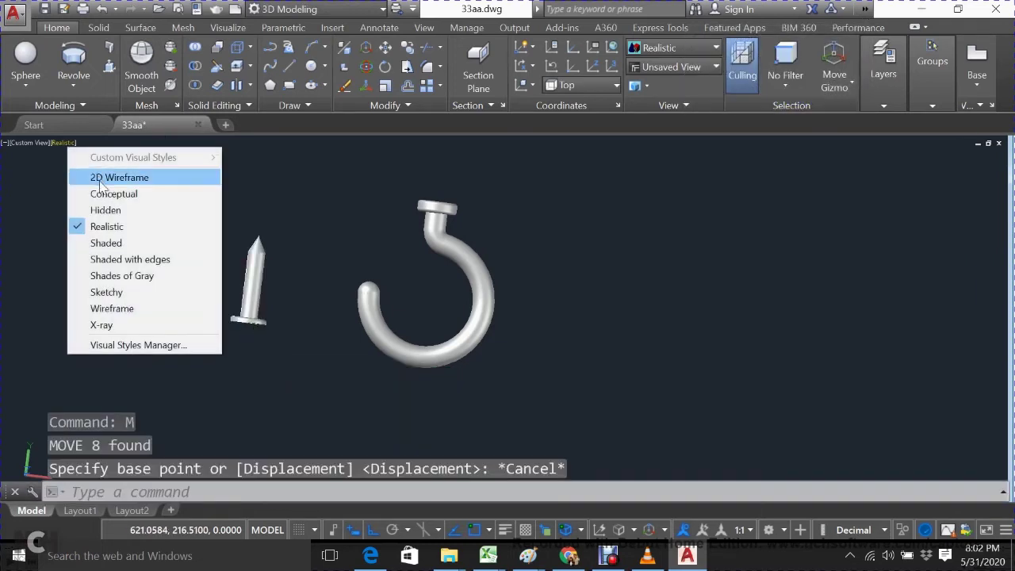
click(99, 177)
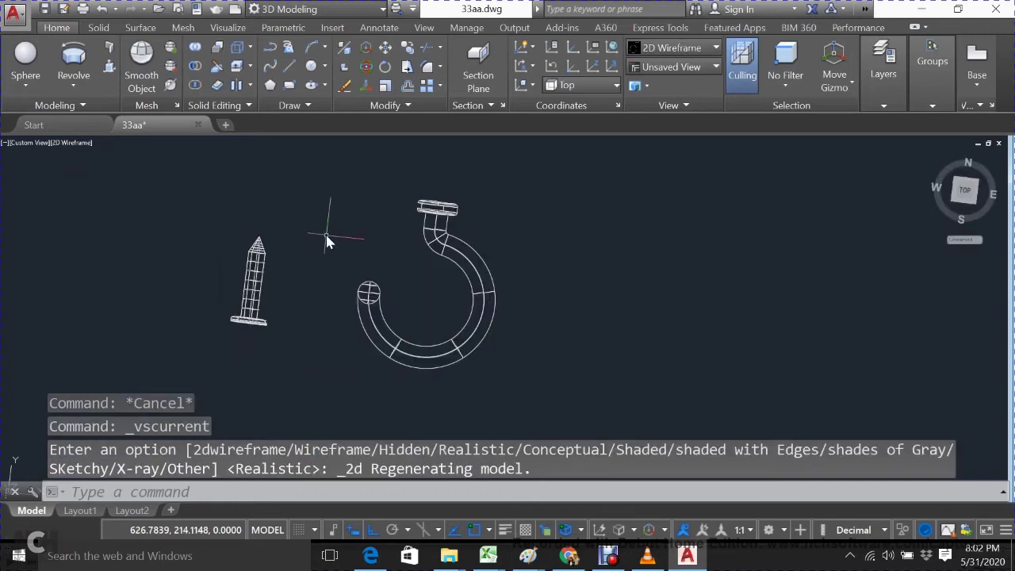
text(OR)
mouse_move(327, 240)
shift+middle_down()
mouse_move(308, 210)
mouse_move(303, 225)
mouse_move(331, 175)
mouse_move(363, 240)
mouse_move(360, 219)
mouse_move(378, 208)
shift+middle_up()
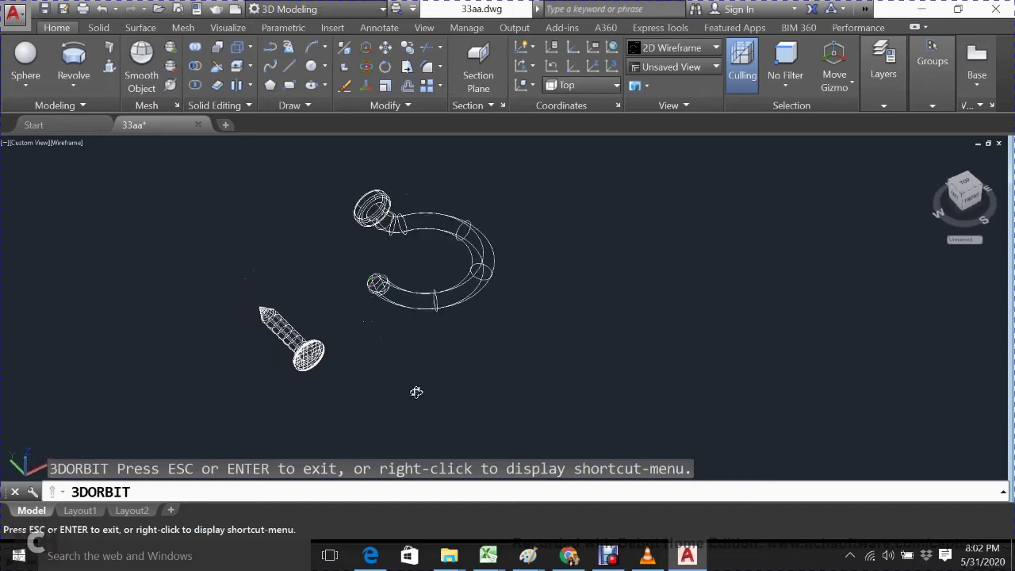
Step: Move the threaded shank by its head onto the top of the hook's collar
click(325, 381)
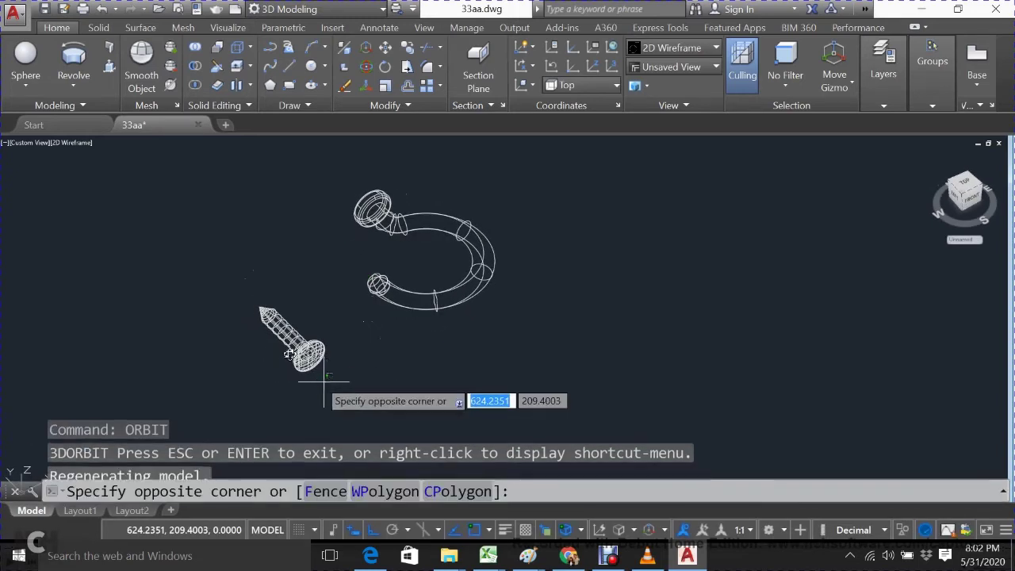
click(273, 313)
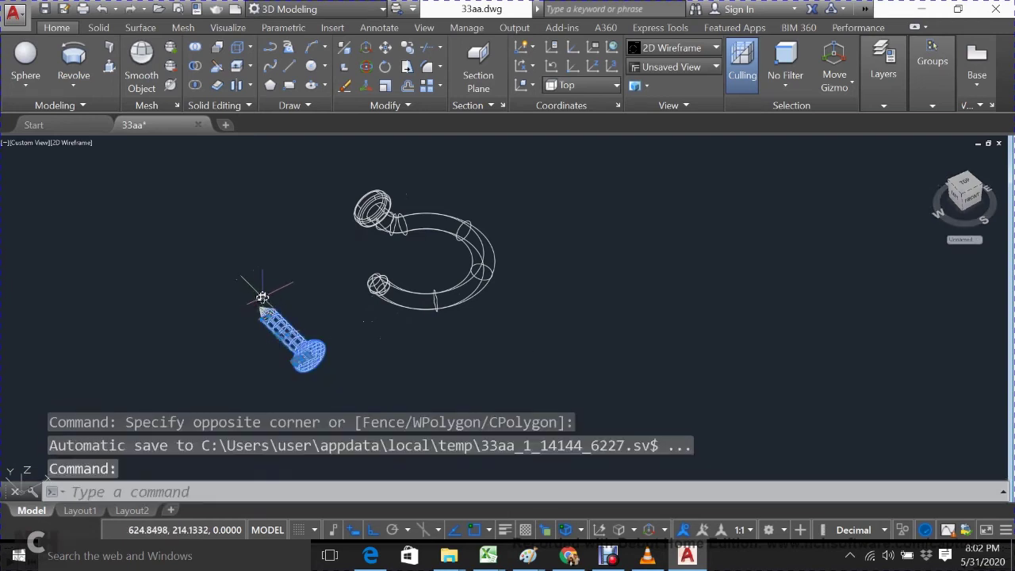
click(262, 297)
click(238, 325)
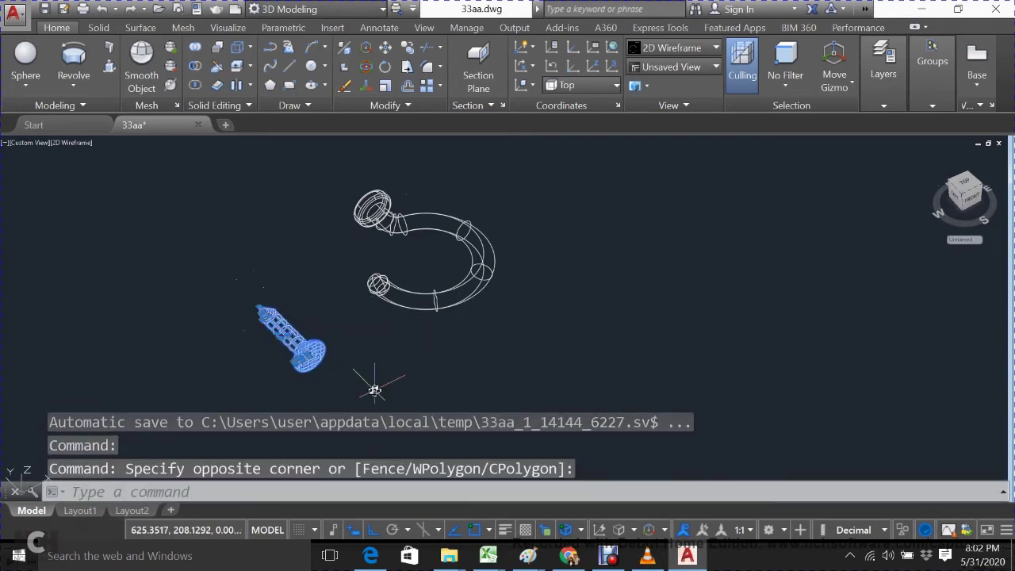
text(M)
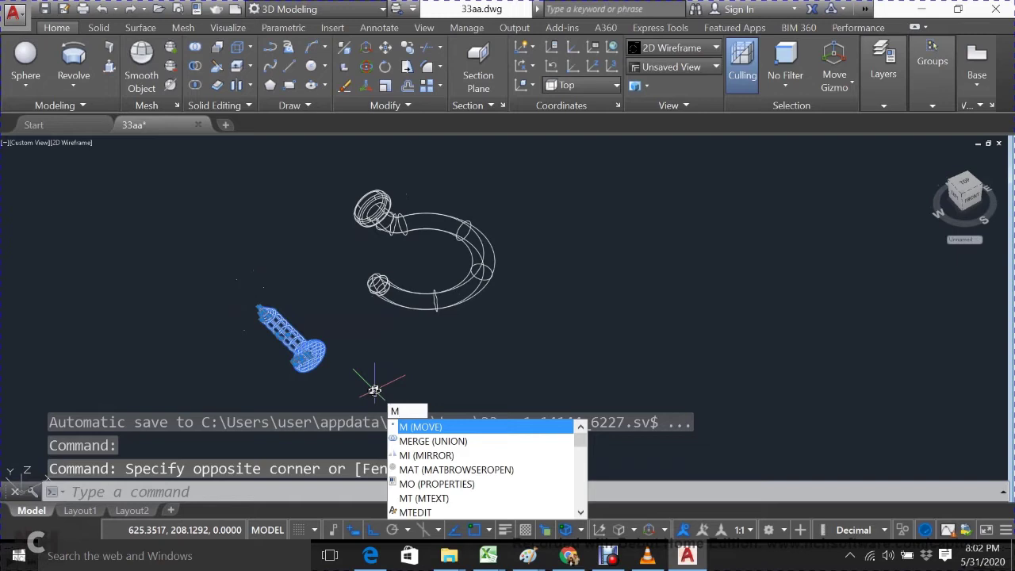
key(Return)
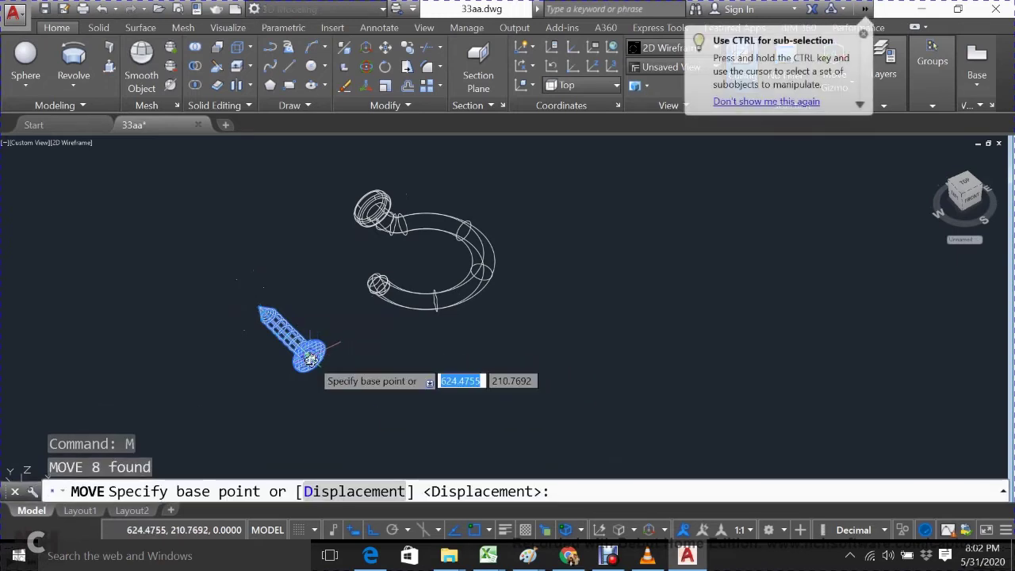
click(311, 358)
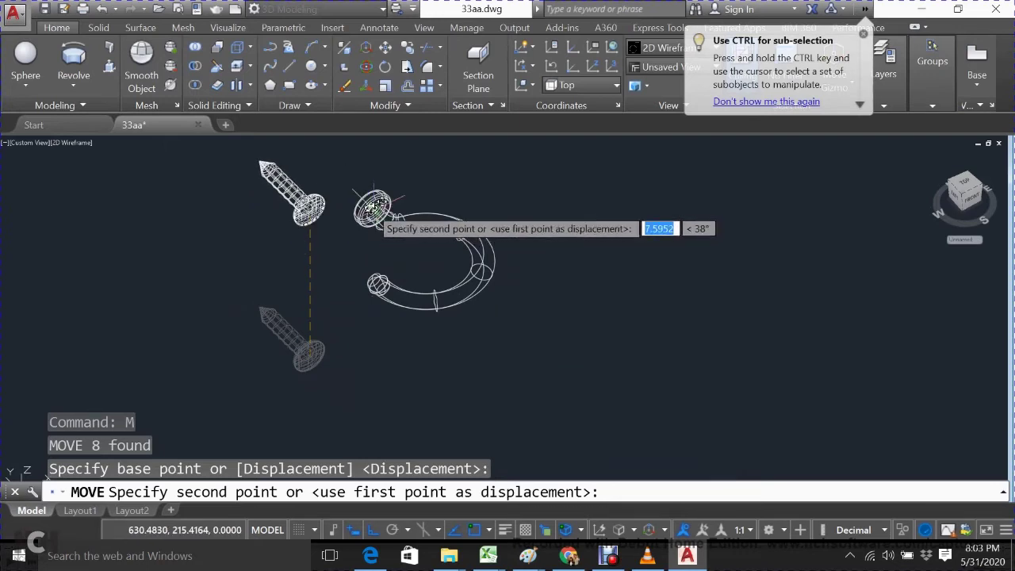
click(369, 206)
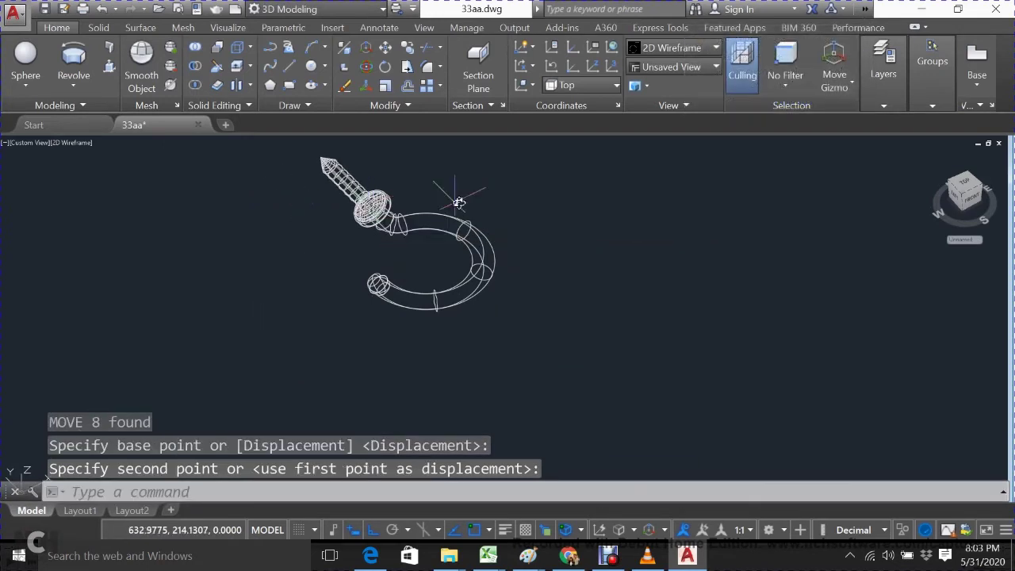
text(OR)
key(Return)
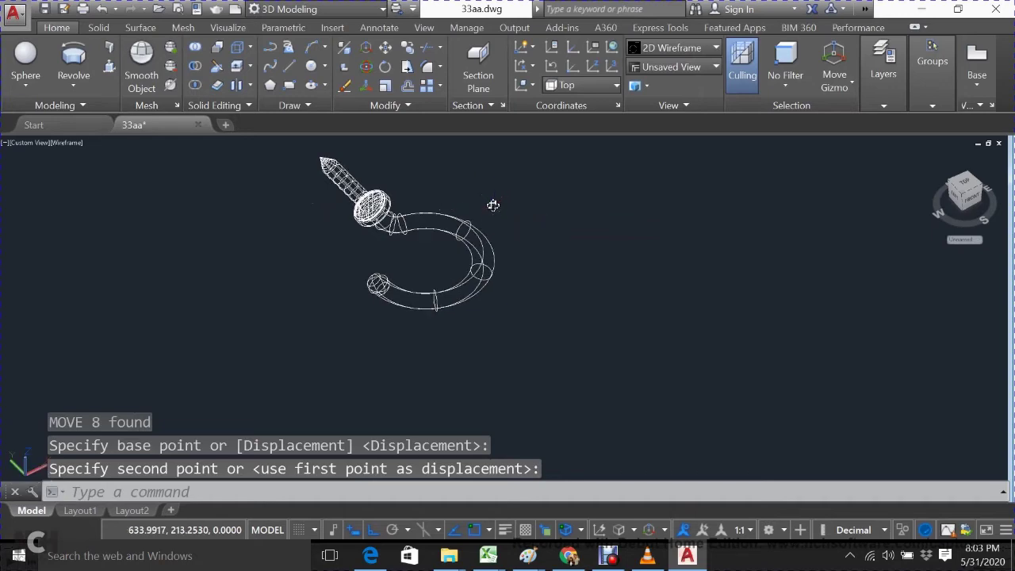
mouse_move(573, 235)
mouse_down()
mouse_move(513, 290)
mouse_move(520, 350)
mouse_up()
Step: Switch to Realistic shading and orbit the assembled hook upright
drag(466, 234, 466, 234)
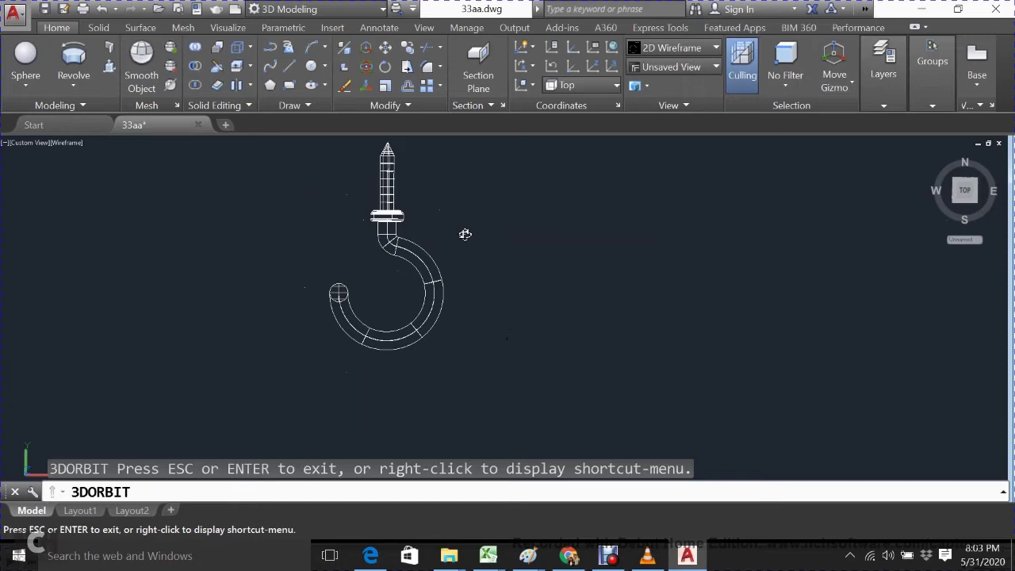
key(Escape)
middle_drag(478, 188, 524, 254)
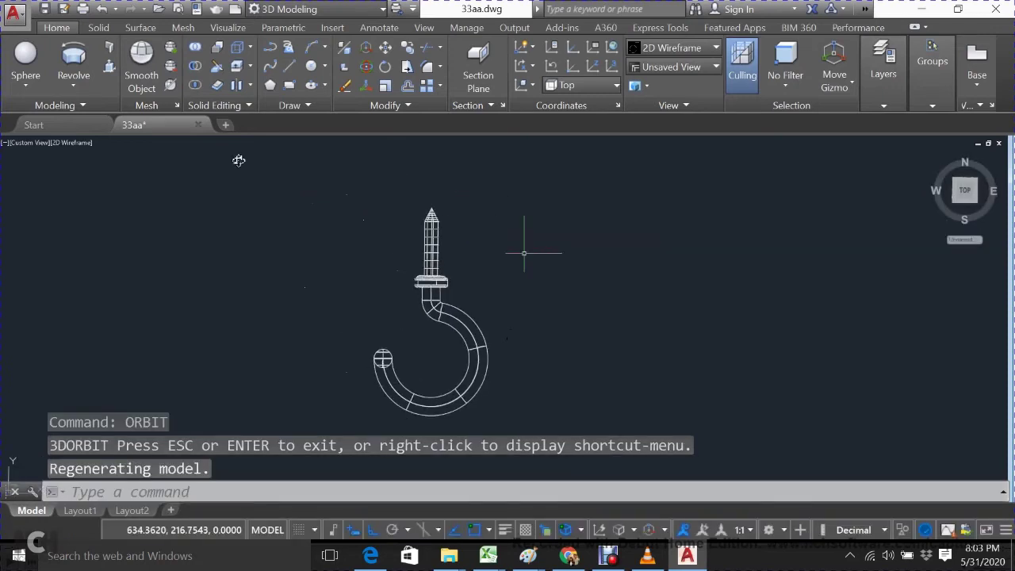
click(83, 142)
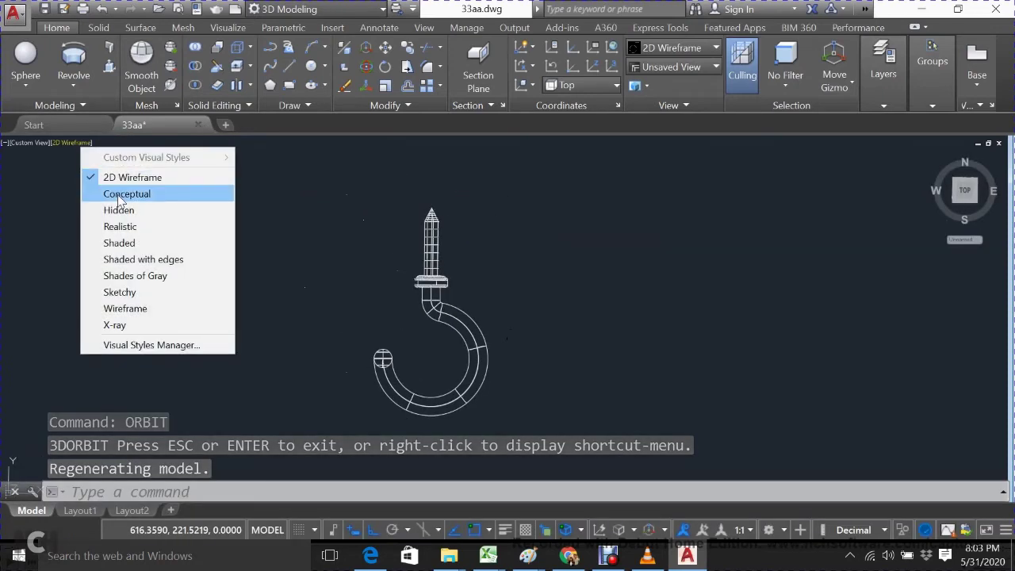
click(124, 226)
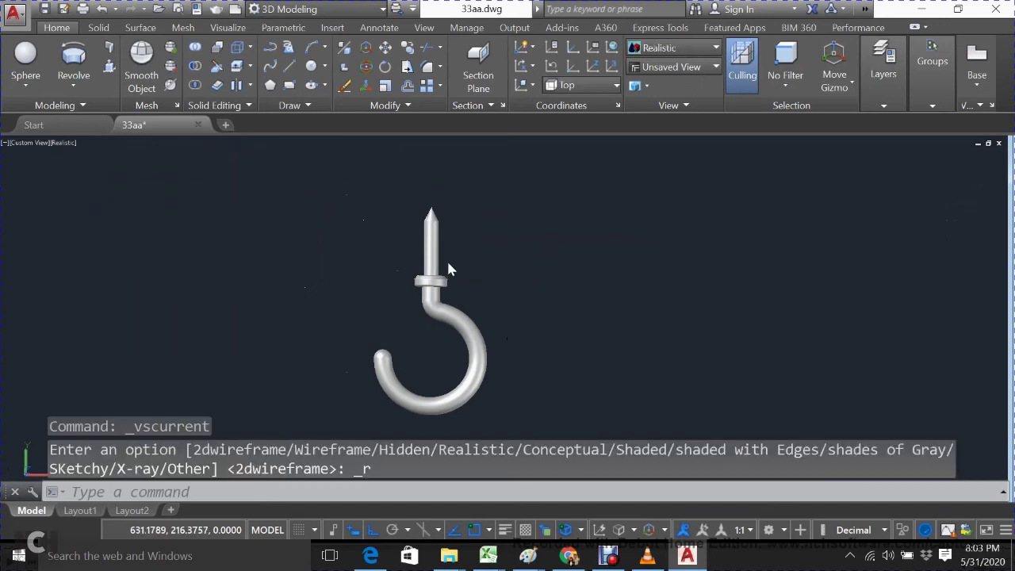
shift+middle_drag(447, 270, 385, 214)
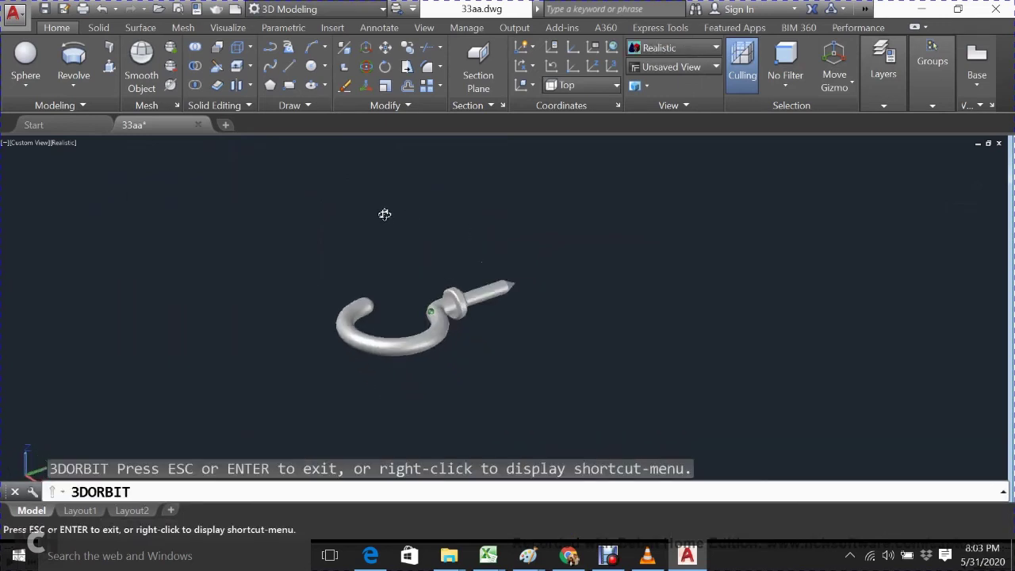
drag(385, 215, 252, 236)
mouse_move(442, 342)
mouse_down()
mouse_move(426, 211)
mouse_move(367, 235)
mouse_up()
key(Escape)
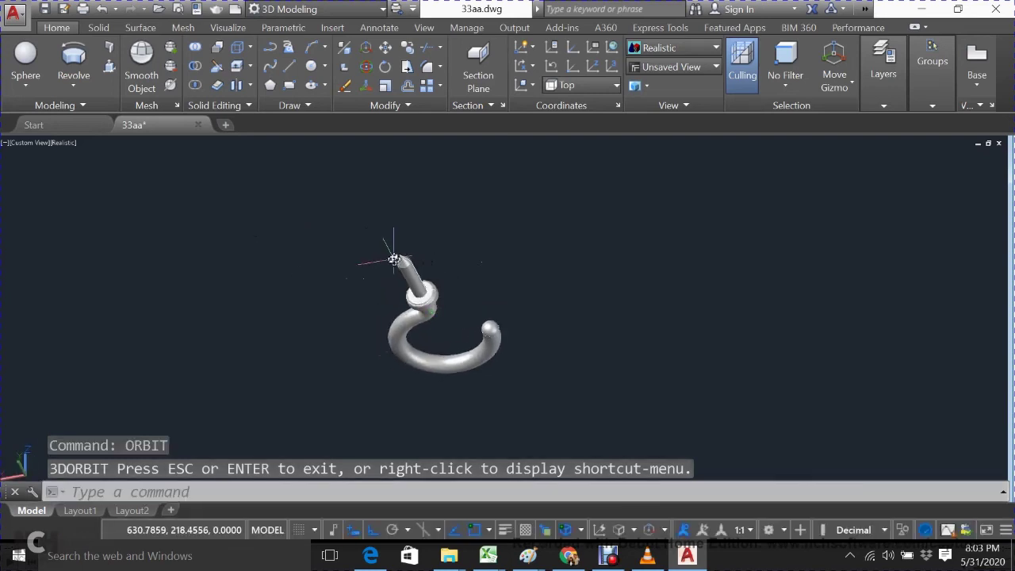
Step: Erase the leftover objects at the shank's tip
click(404, 258)
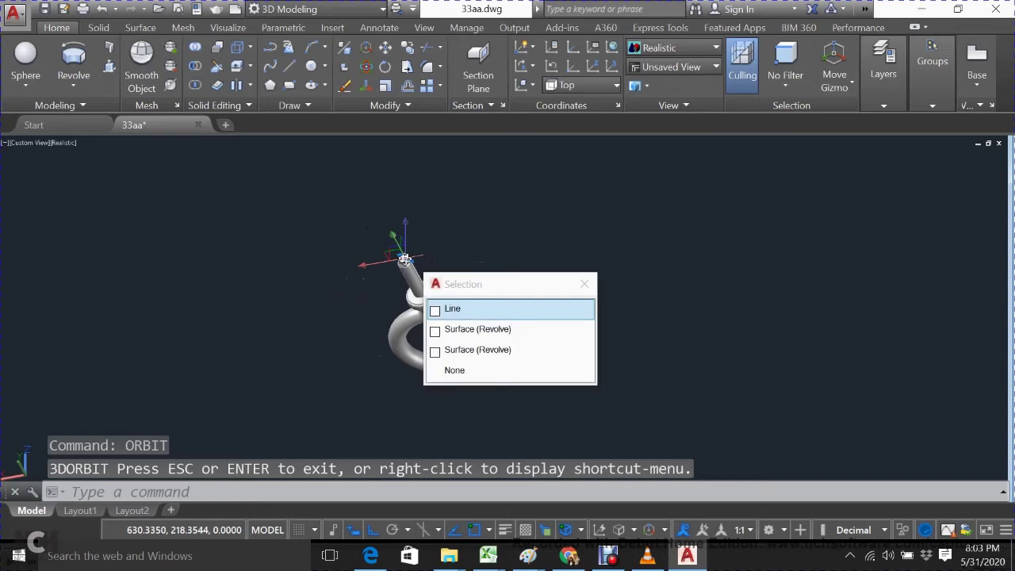
key(Escape)
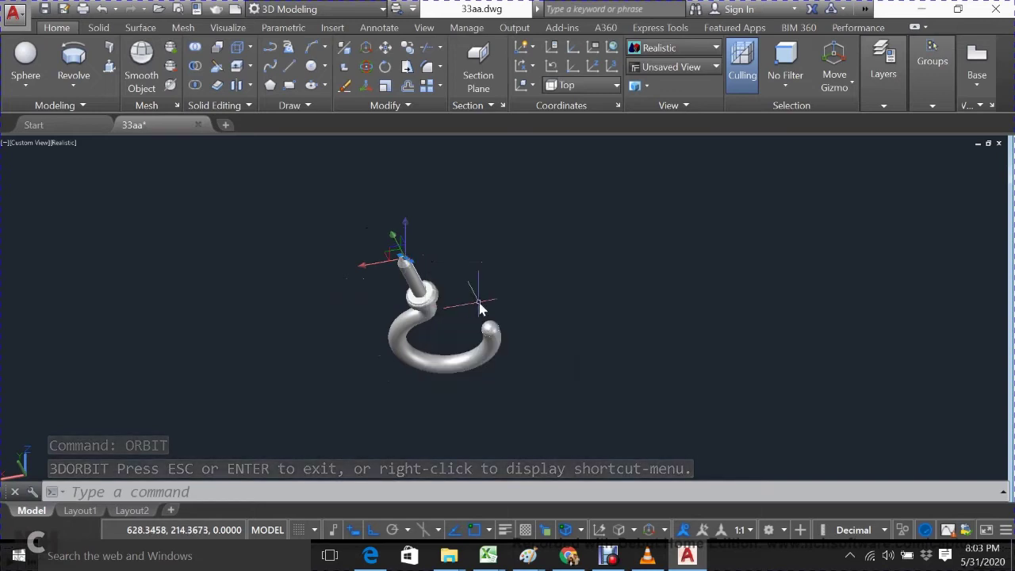
key(Escape)
text(e)
key(Return)
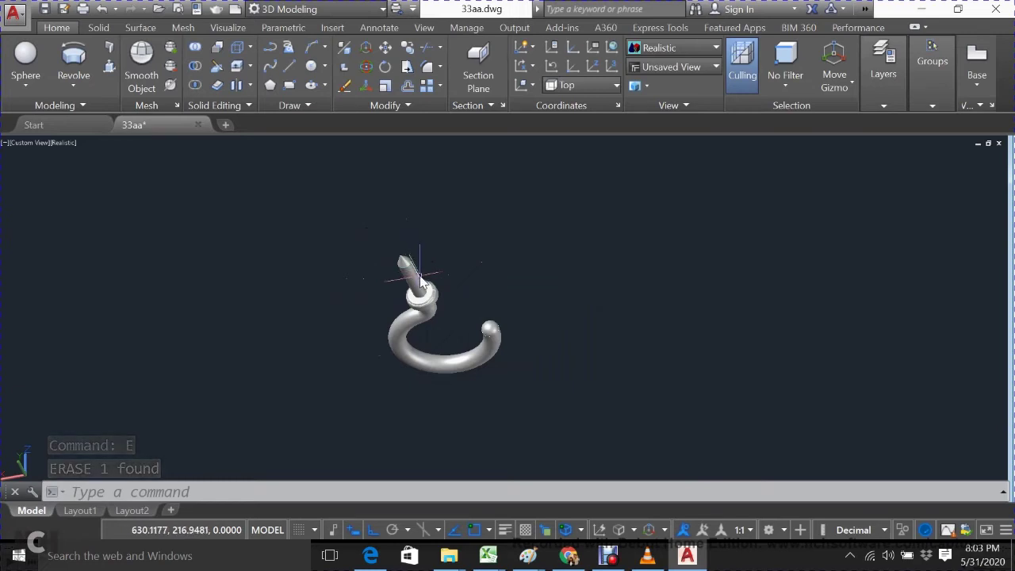
click(421, 277)
click(475, 328)
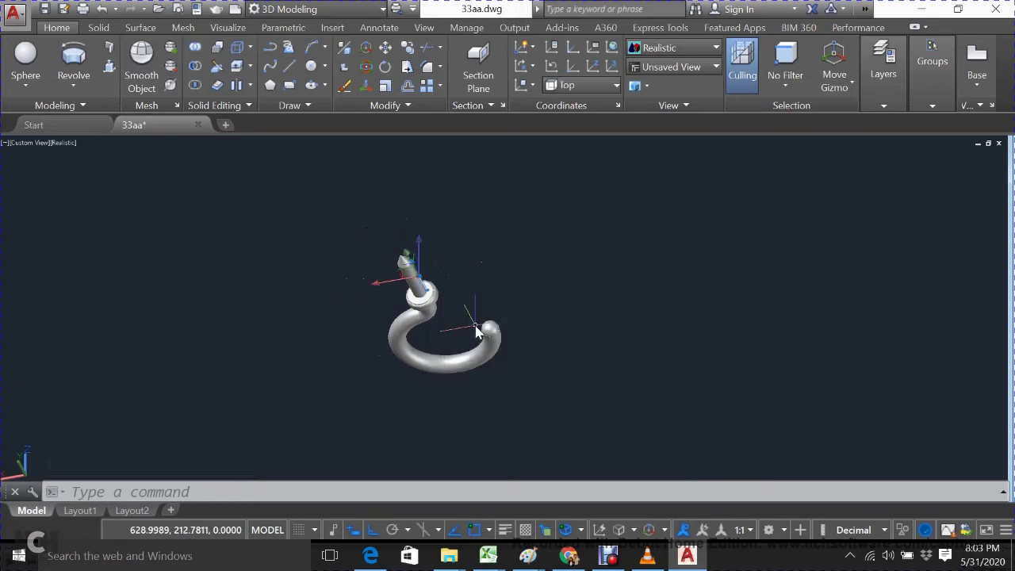
text(E)
key(Return)
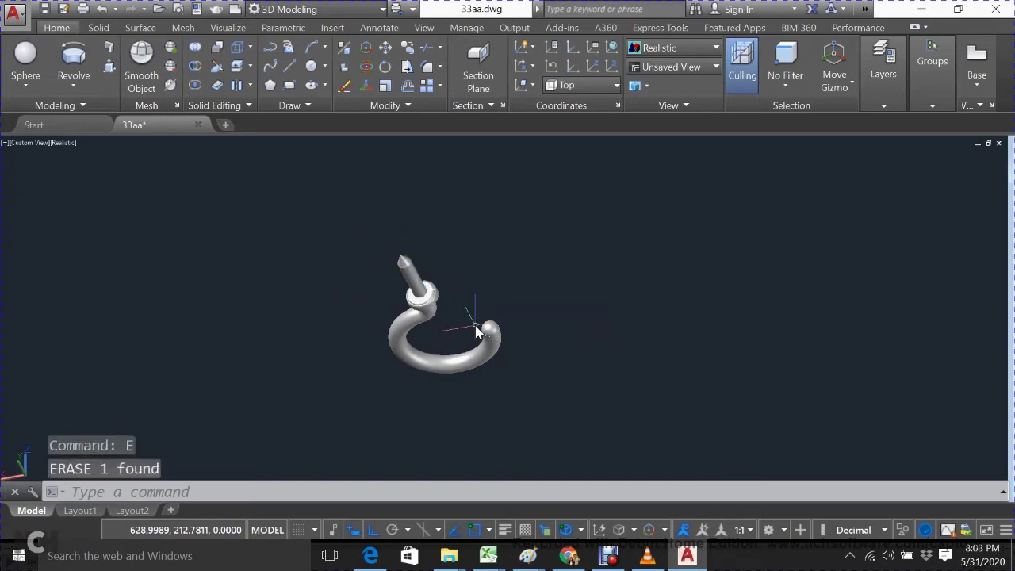
text(OR)
Step: Orbit to an upright front view of the screw hook
key(Return)
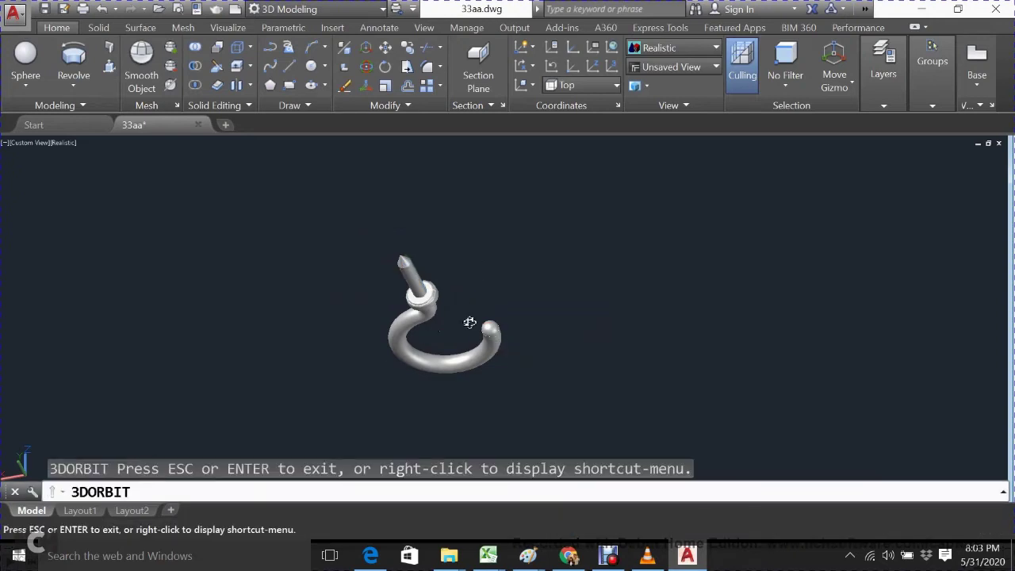
mouse_move(468, 320)
mouse_down()
mouse_move(487, 263)
mouse_move(532, 245)
mouse_move(522, 274)
mouse_move(504, 275)
mouse_up()
key(Escape)
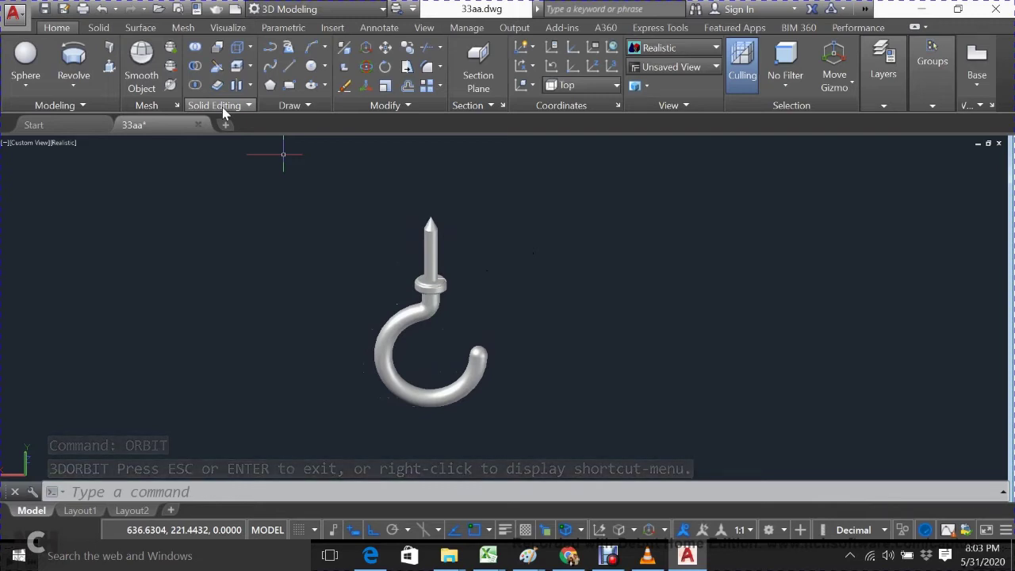
Step: Switch to 2D Wireframe and zoom in on the shank
click(63, 143)
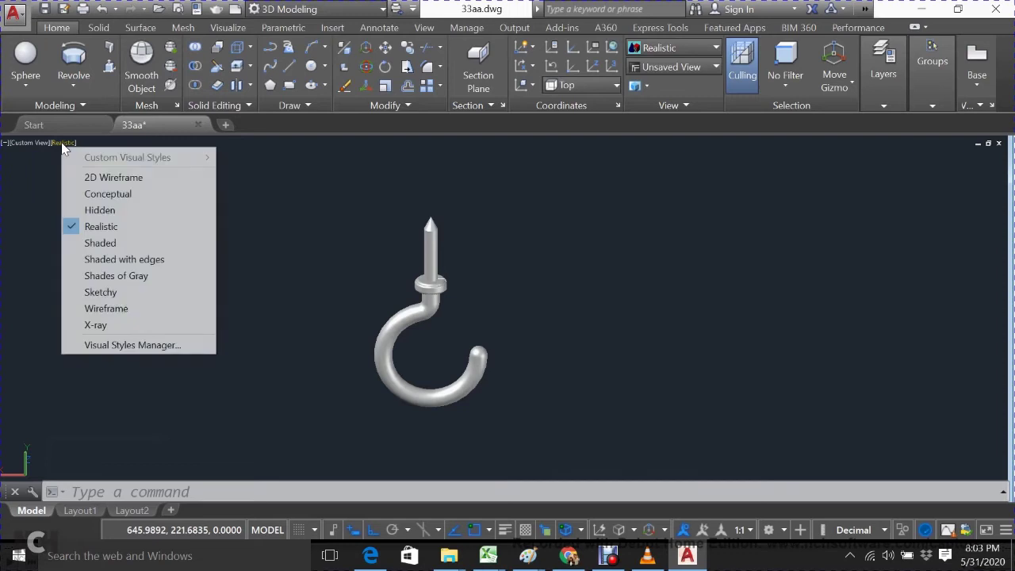
click(116, 177)
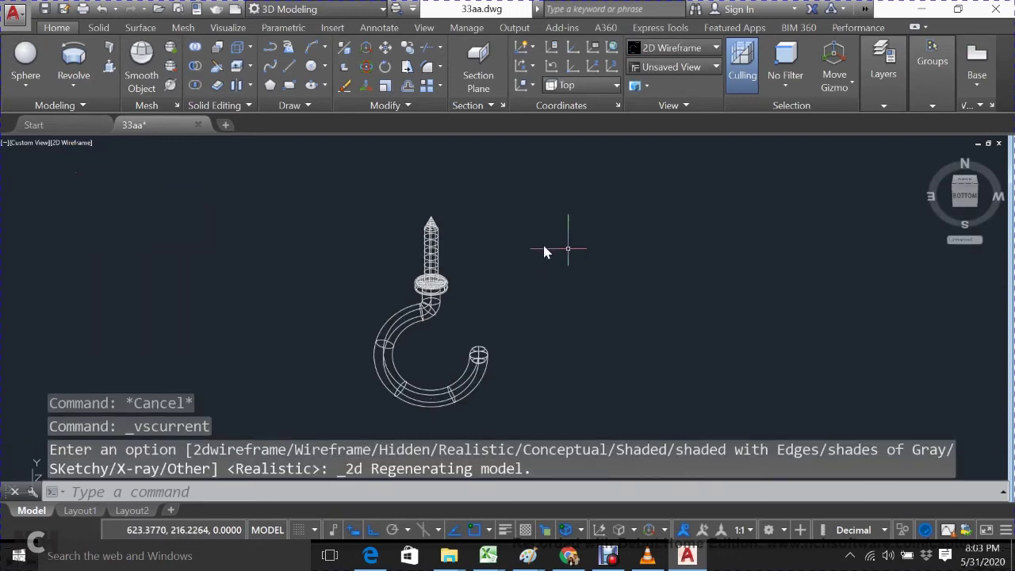
scroll(455, 222, up, 3)
scroll(455, 241, up, 2)
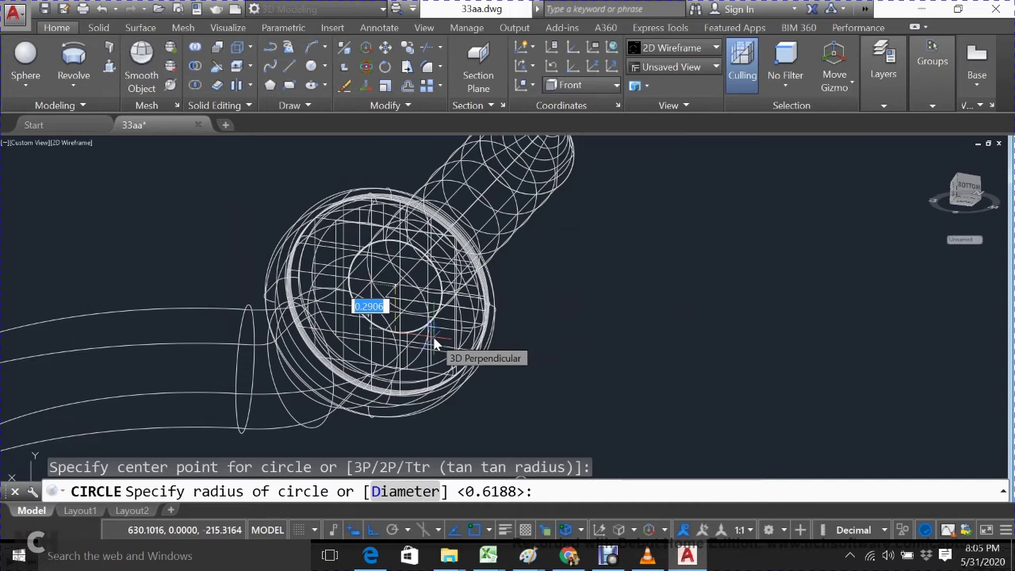
Step: Draw a circle of radius 0.29 at the shank centre
key(BackSpace)
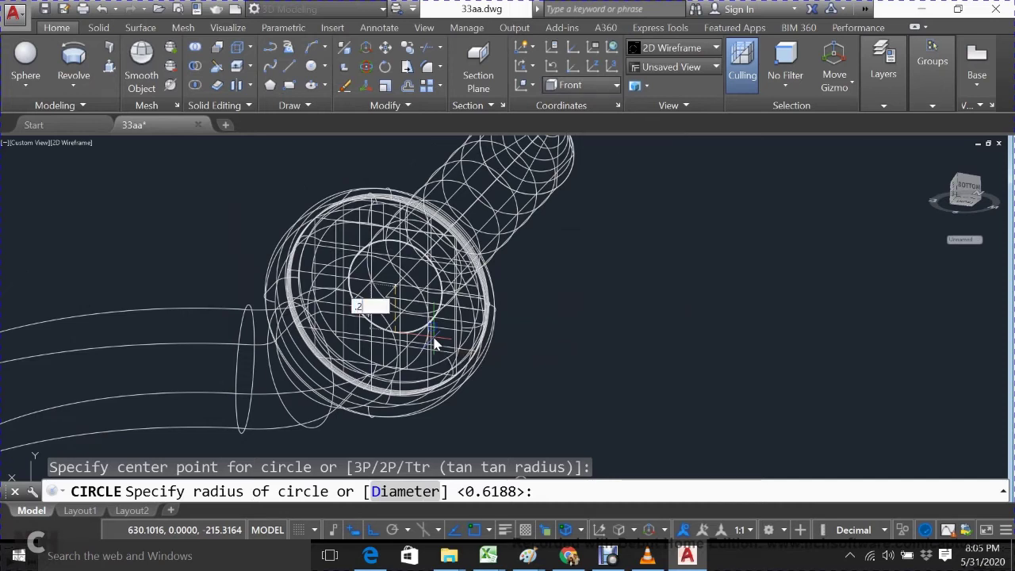
text(9)
key(Return)
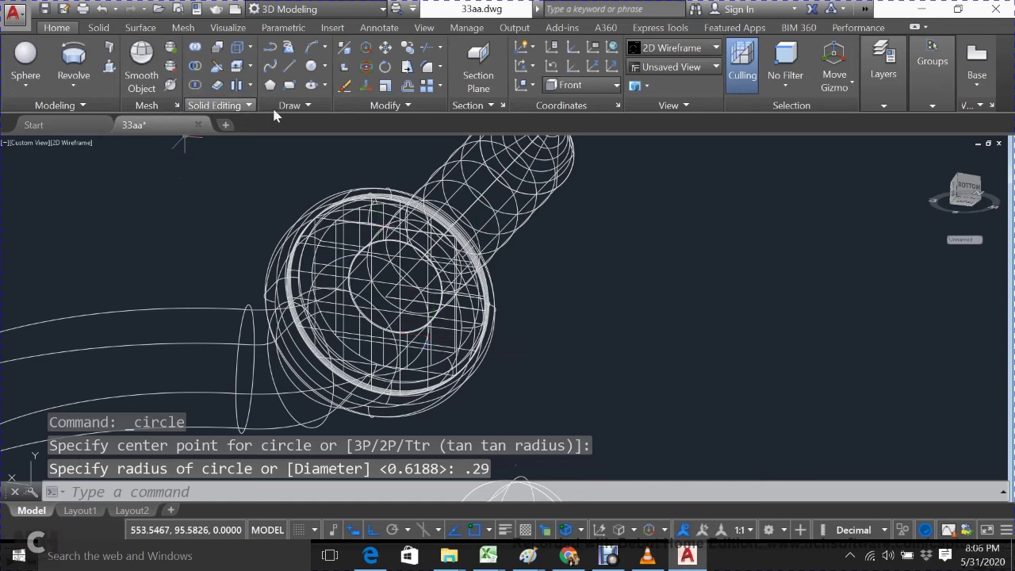
click(293, 105)
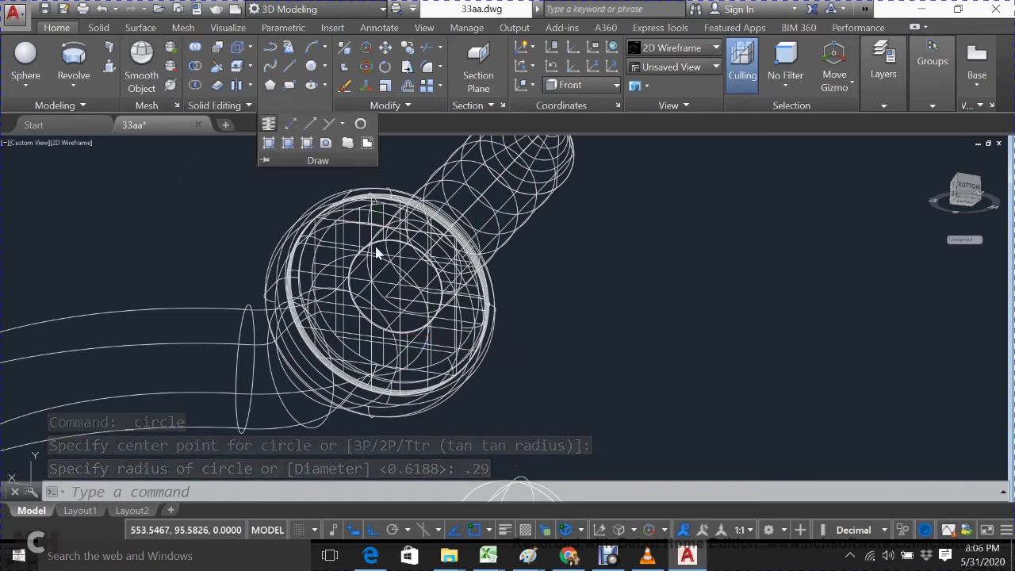
Step: Draw a helix centred on the shank axis with 0.29 base and top radius and 5 turns, ending at the shank's end
click(395, 291)
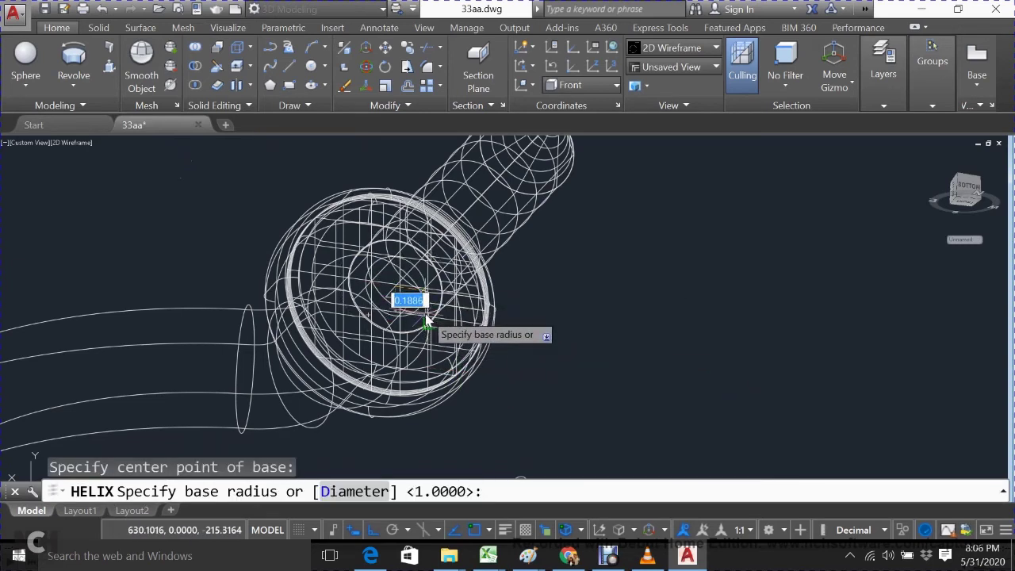
key(BackSpace)
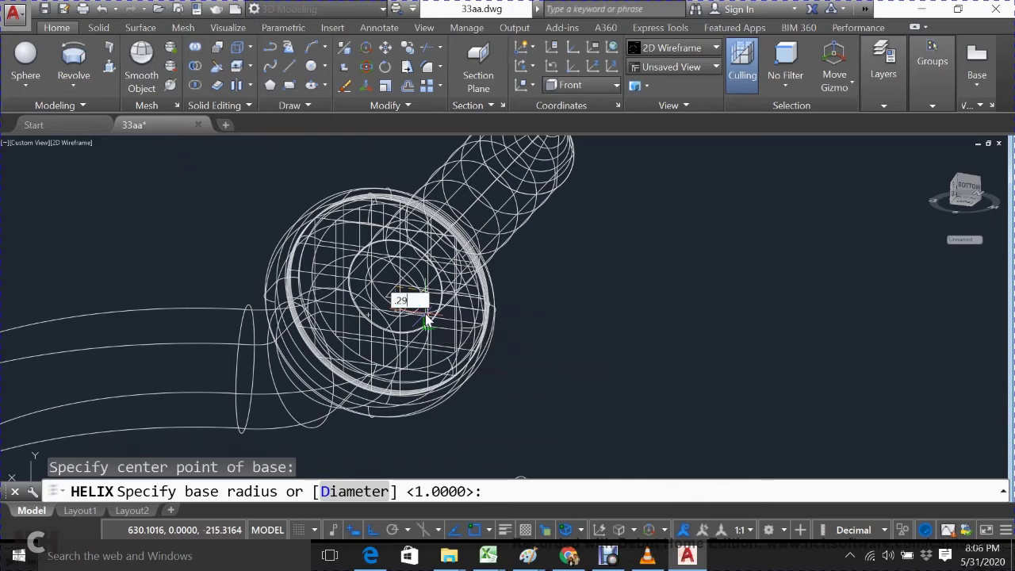
key(Return)
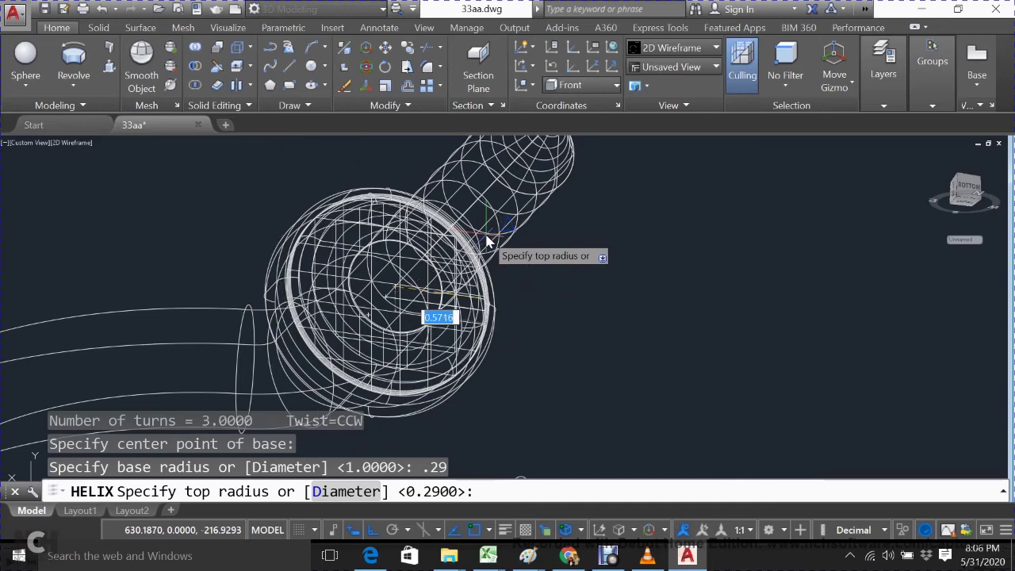
text(.29)
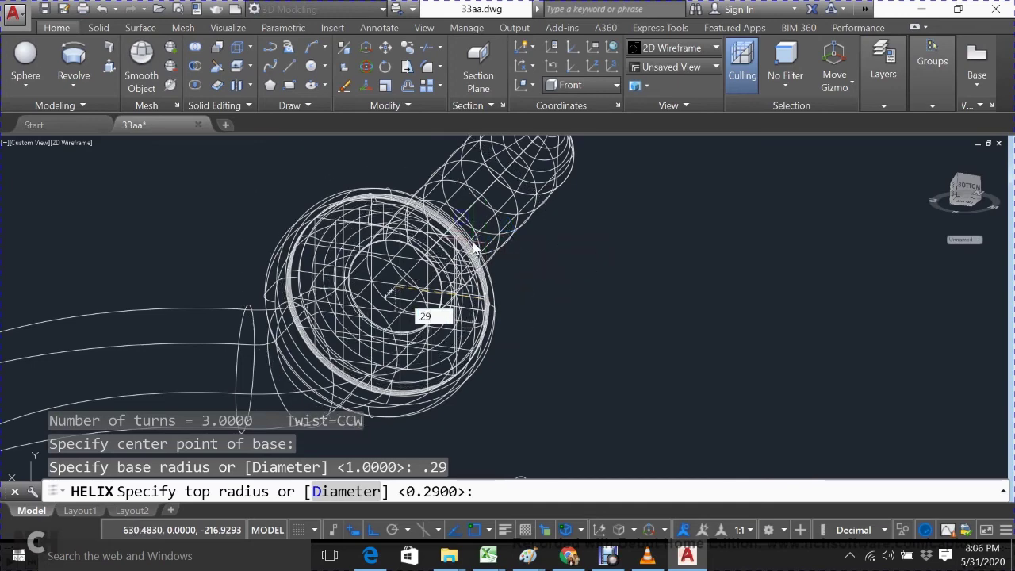
key(Return)
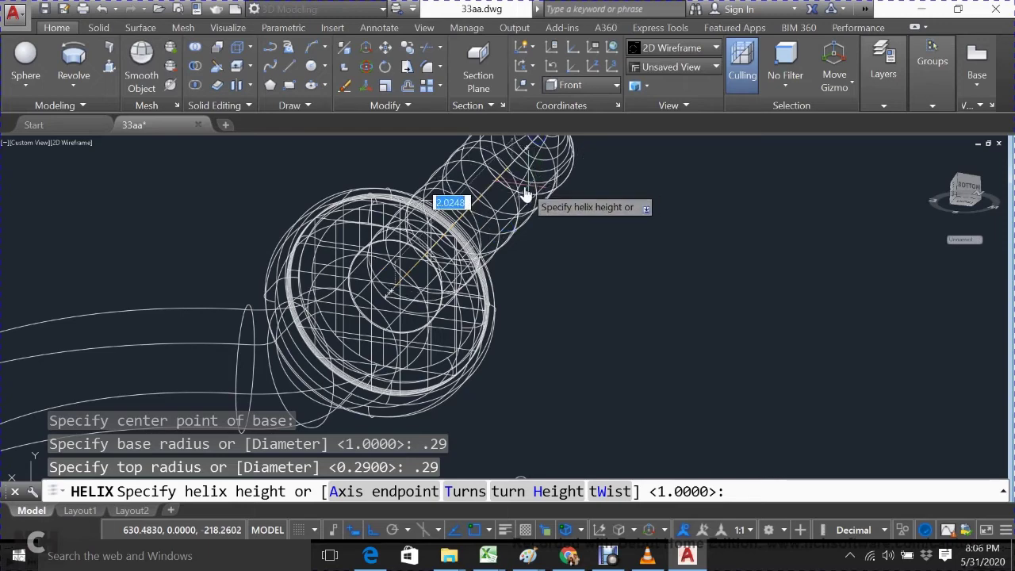
click(465, 492)
text(5)
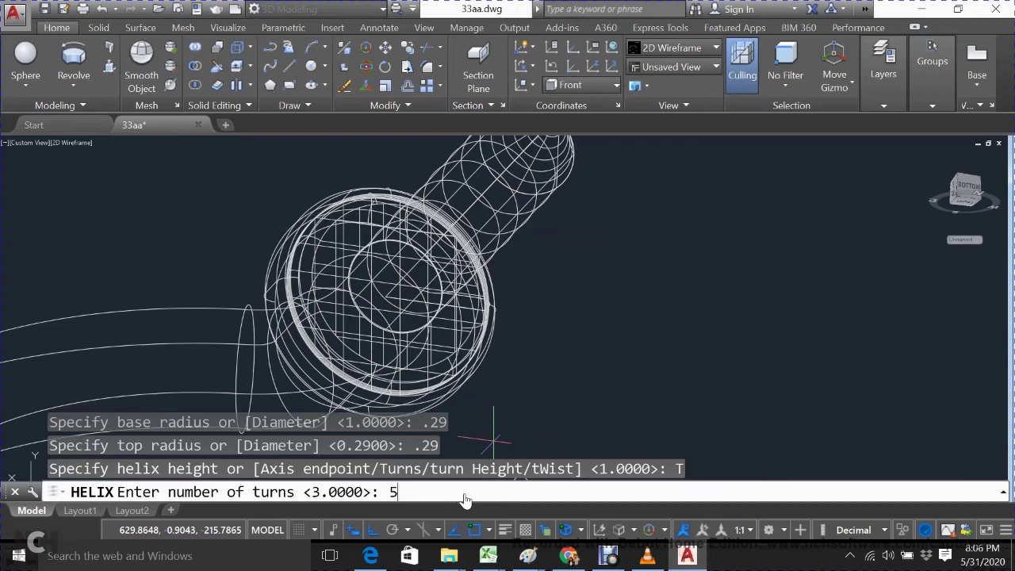
key(Return)
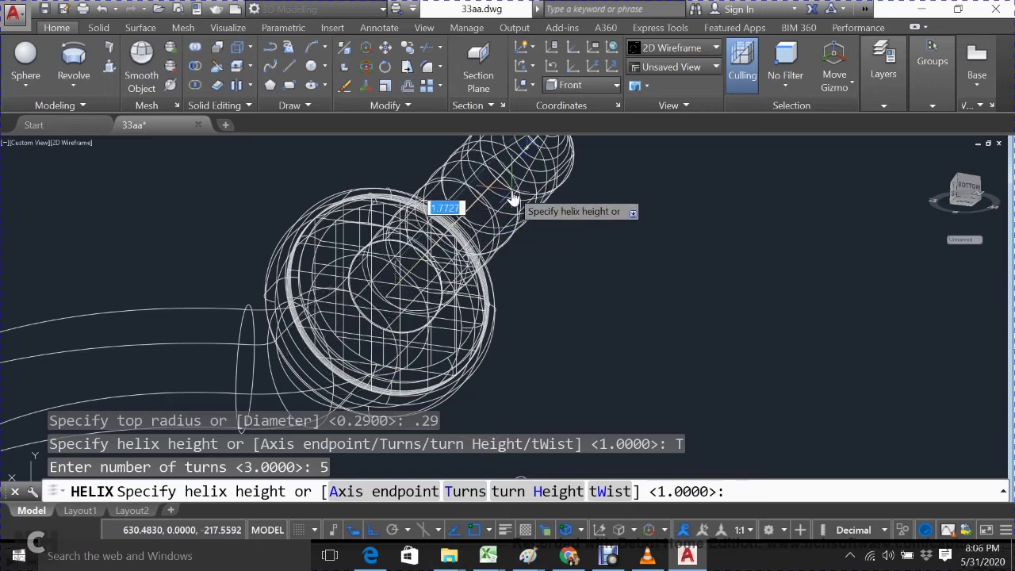
click(523, 151)
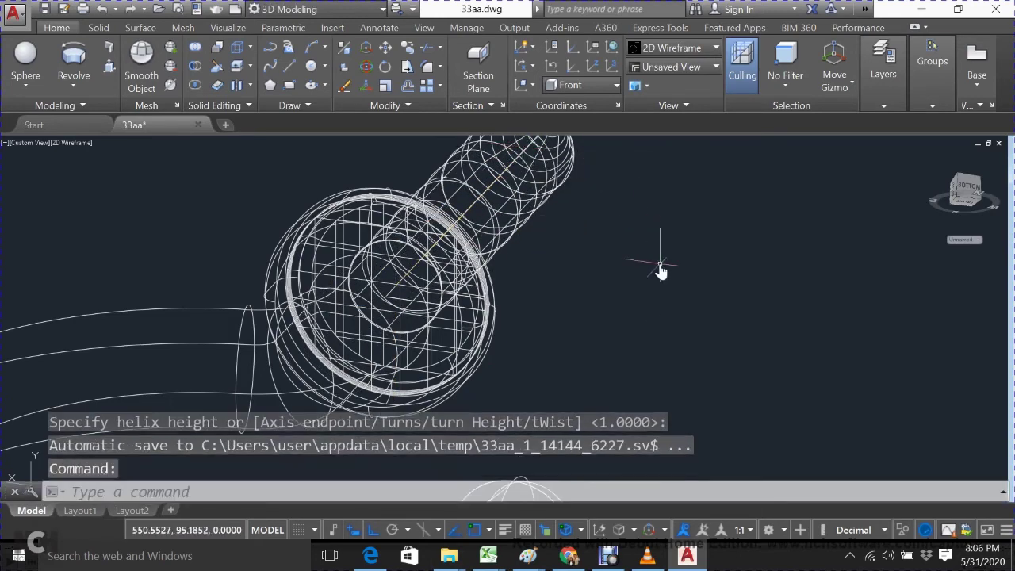
Step: Orbit the model to view the threaded shank and its new helix
mouse_move(650, 331)
shift+middle_down()
mouse_move(676, 131)
mouse_move(537, 254)
mouse_move(542, 400)
mouse_move(544, 381)
shift+middle_up()
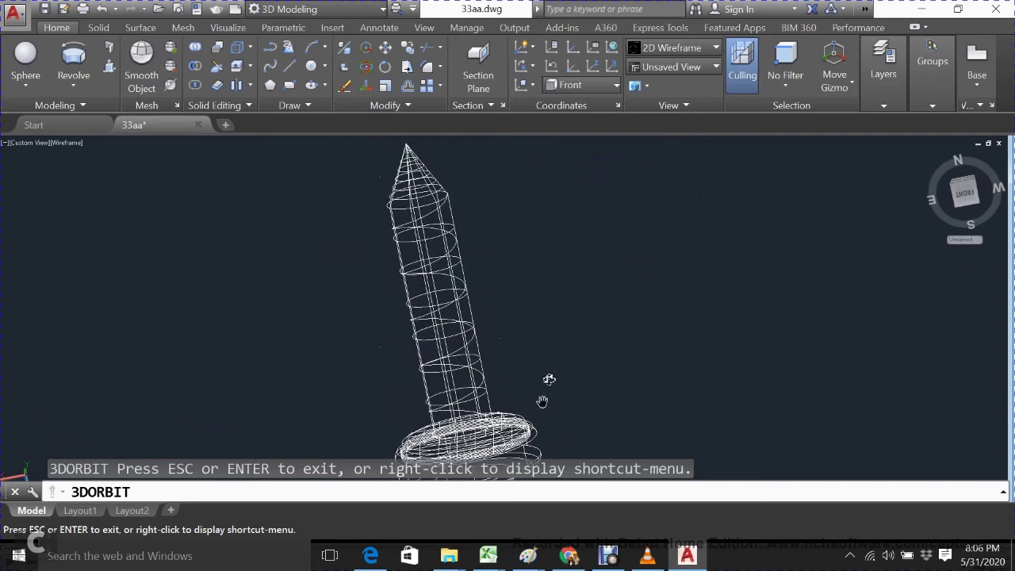
shift+middle_drag(516, 240, 507, 234)
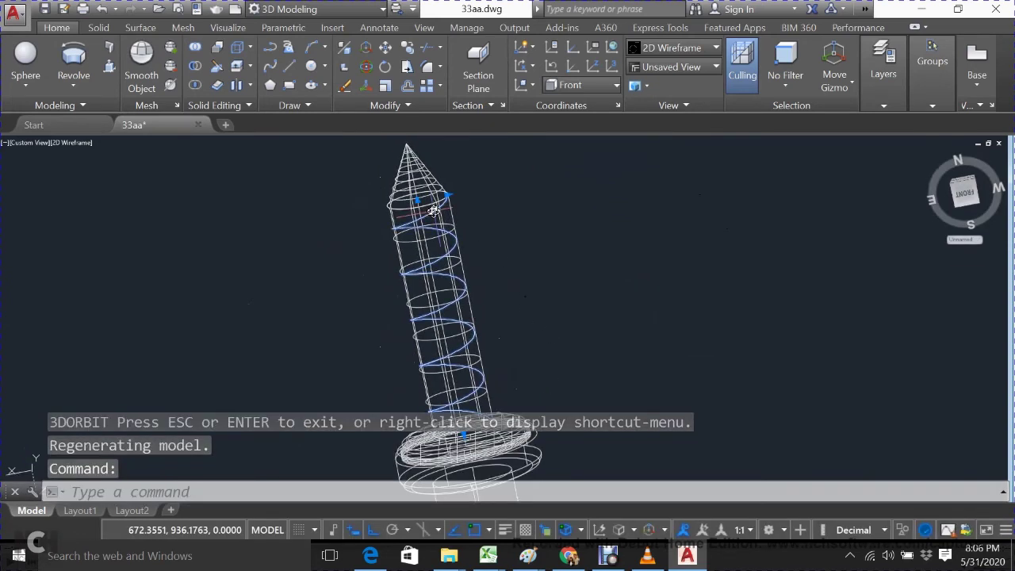
click(445, 198)
key(Escape)
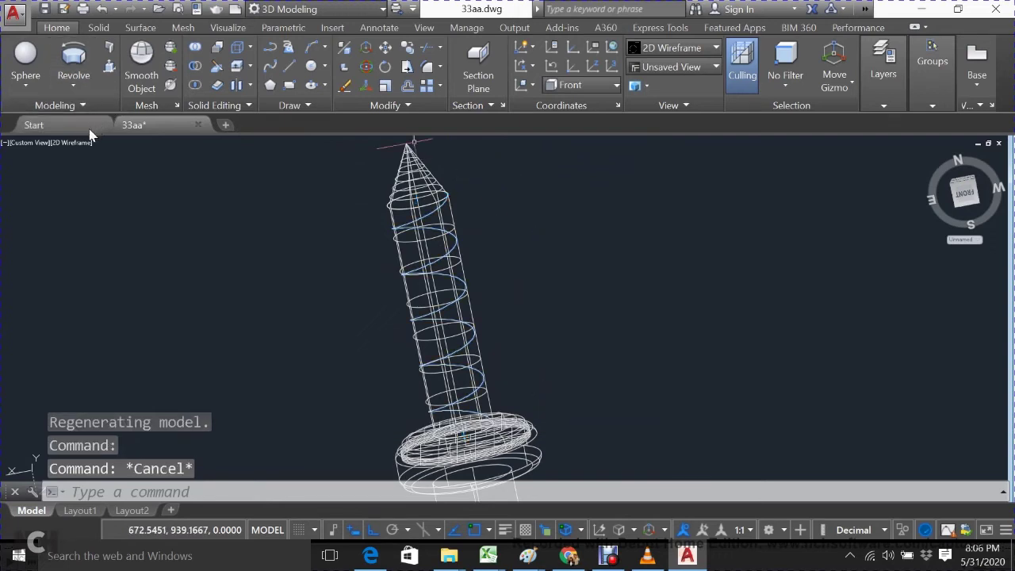
Step: Begin a second helix centred at the cone's base, keeping the suggested base radius
click(274, 101)
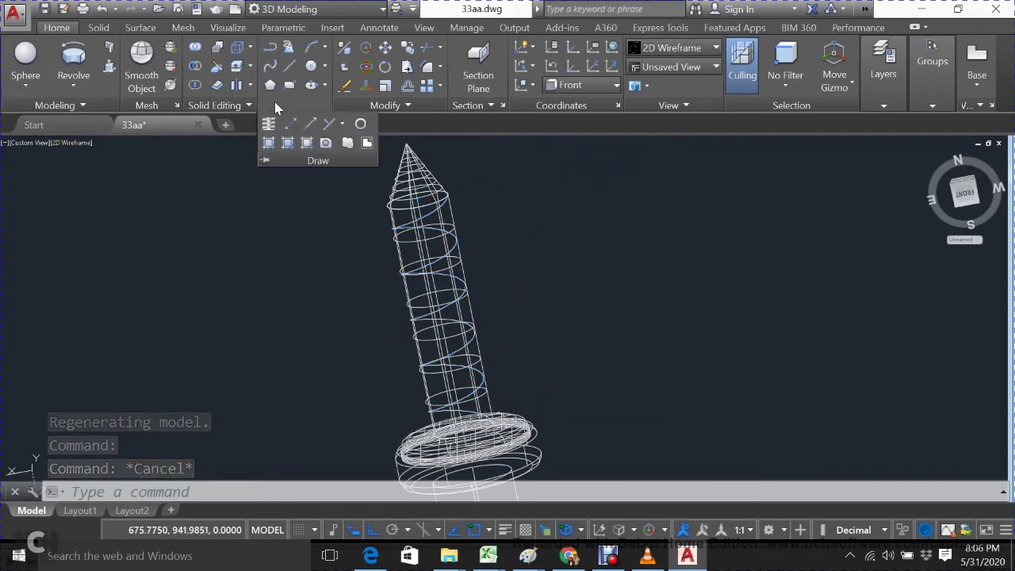
click(270, 127)
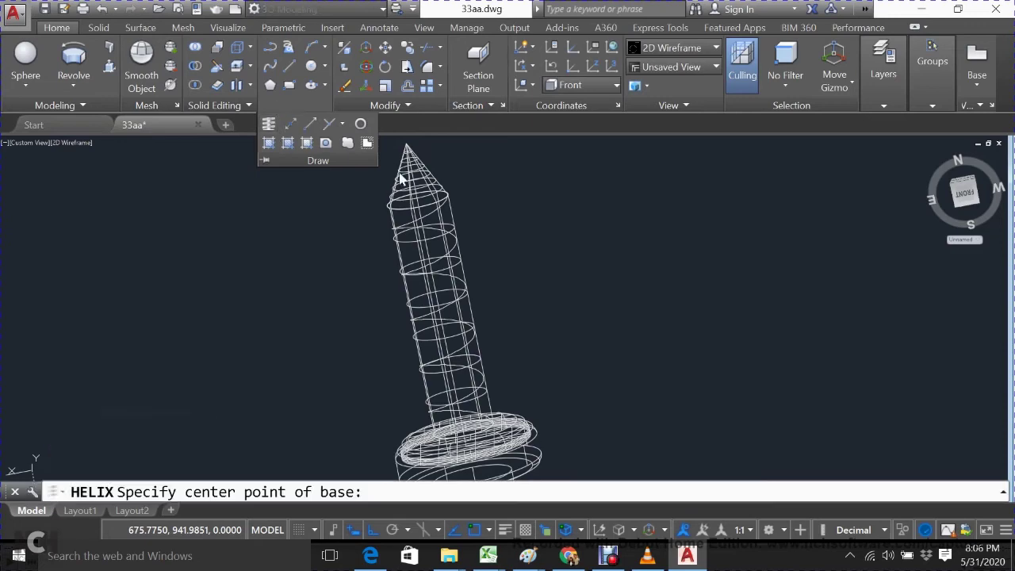
click(269, 143)
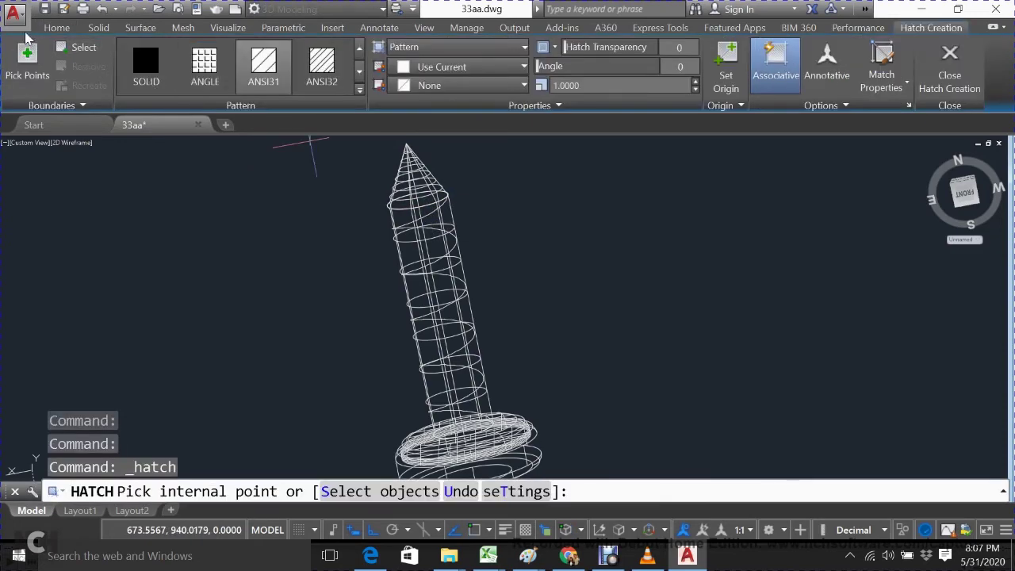
click(53, 31)
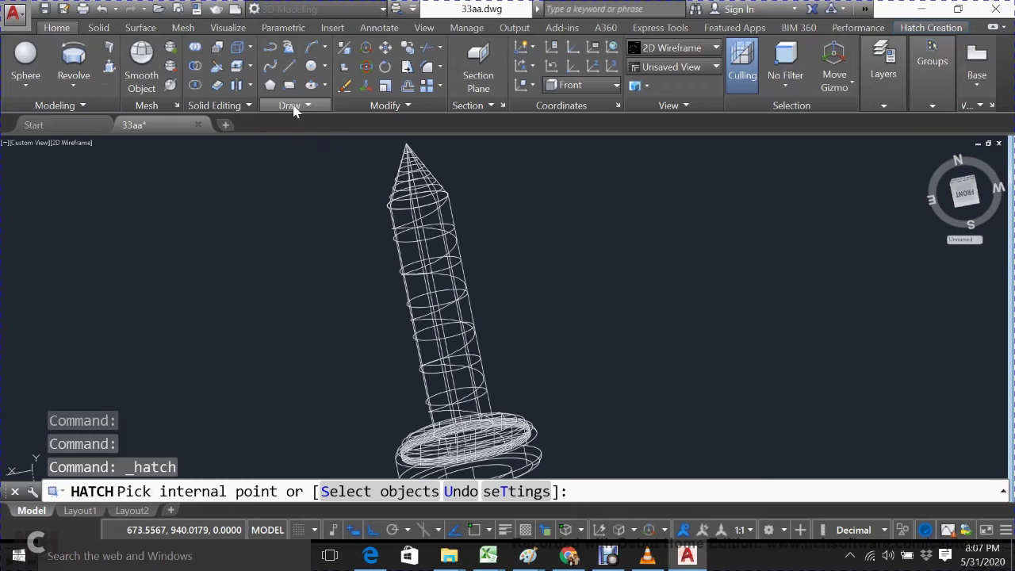
click(290, 104)
click(268, 127)
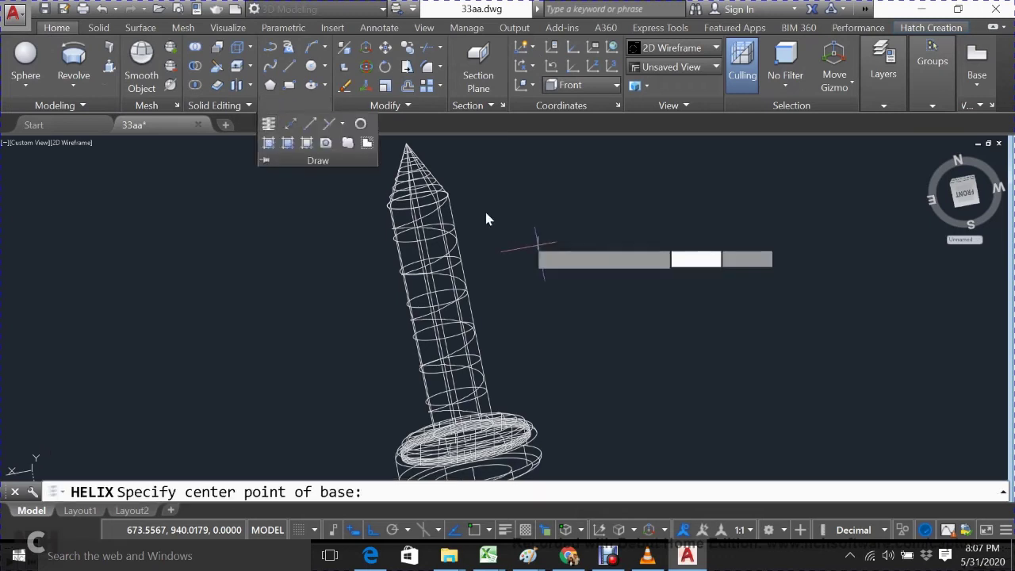
click(419, 203)
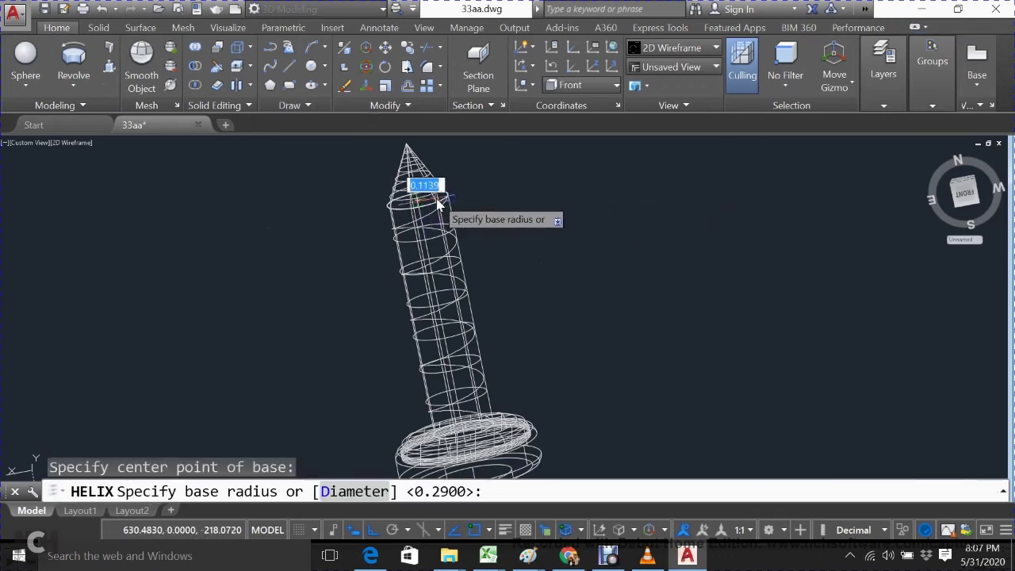
click(444, 200)
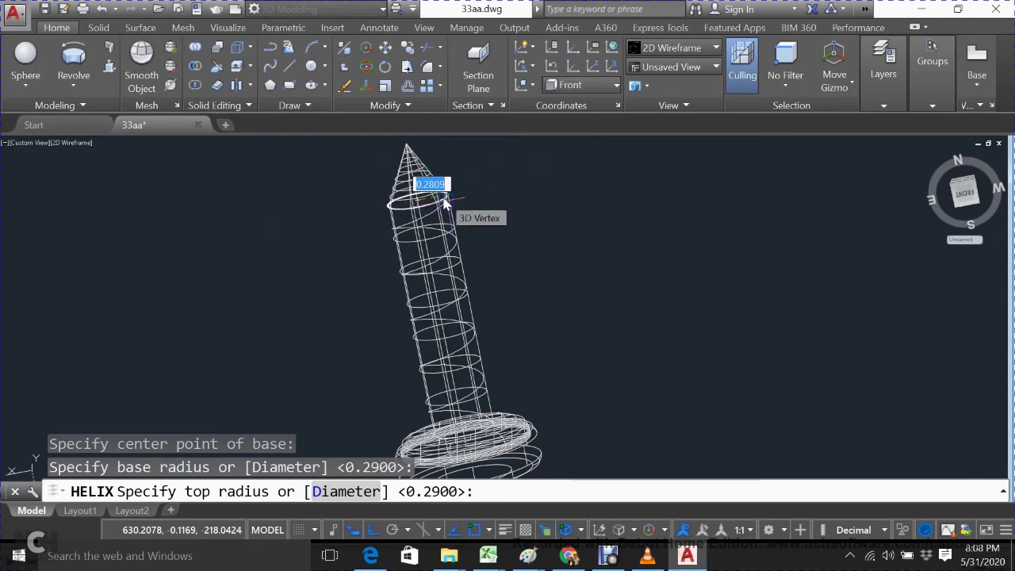
Step: Taper the tip helix to a 0.01 top radius with 2 turns, ending at the screw tip
key(BackSpace)
text(.01)
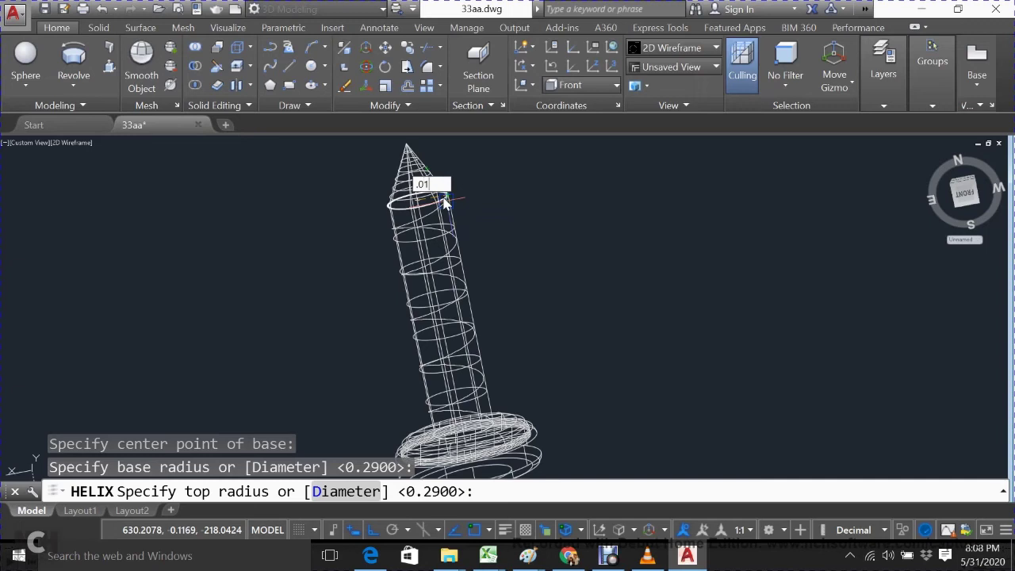
key(Return)
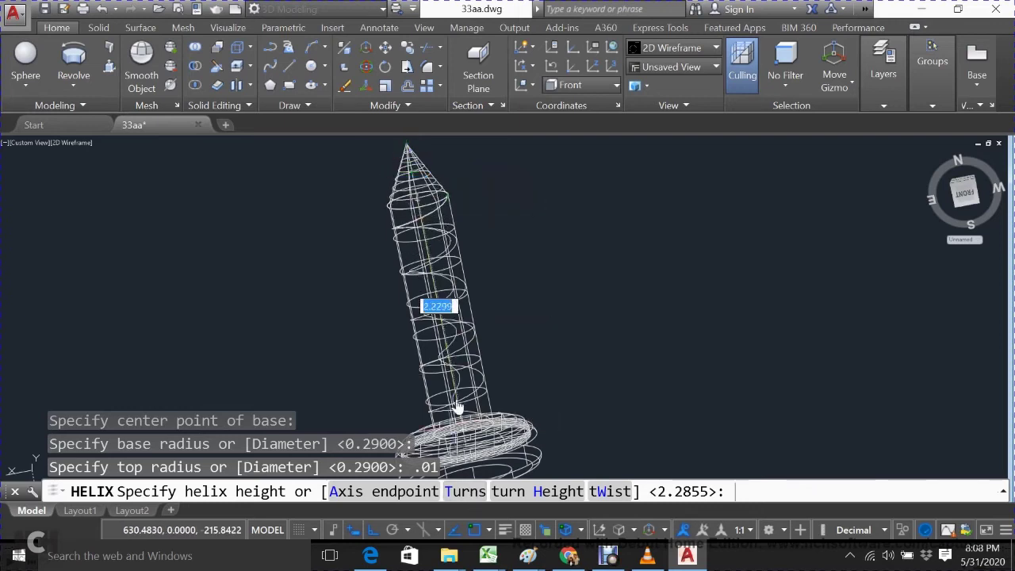
text(T)
key(Return)
text(2)
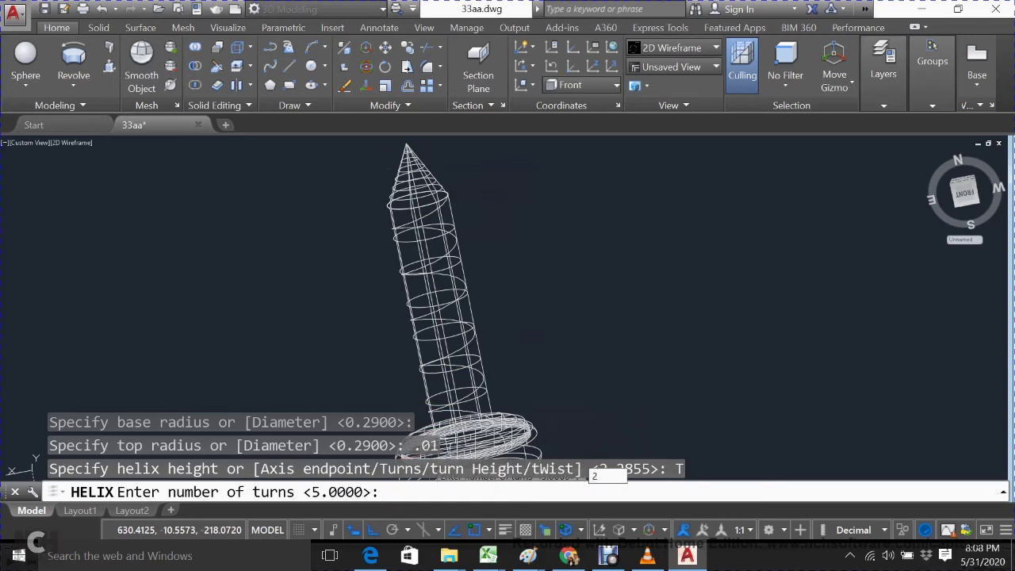
key(Return)
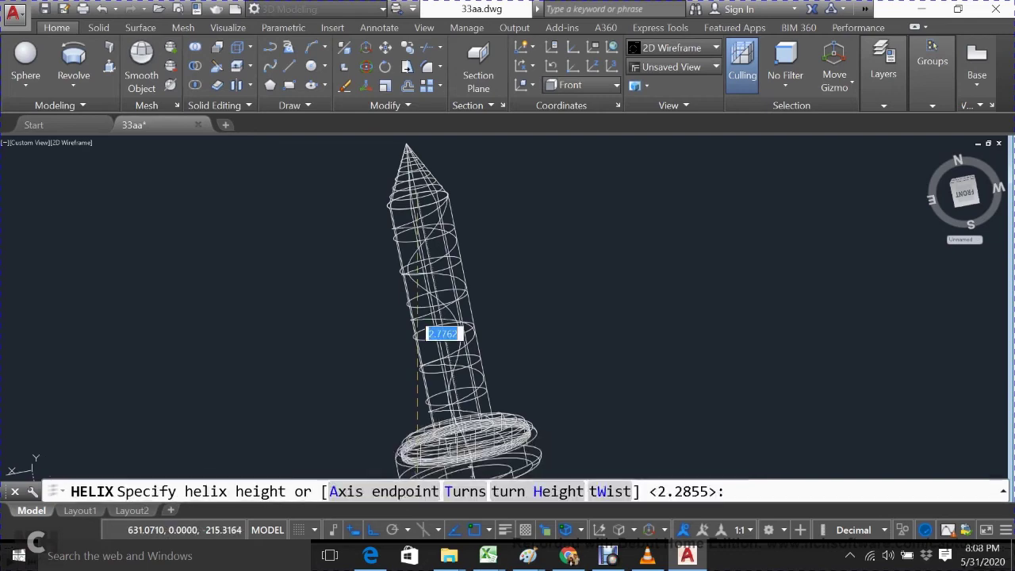
click(405, 149)
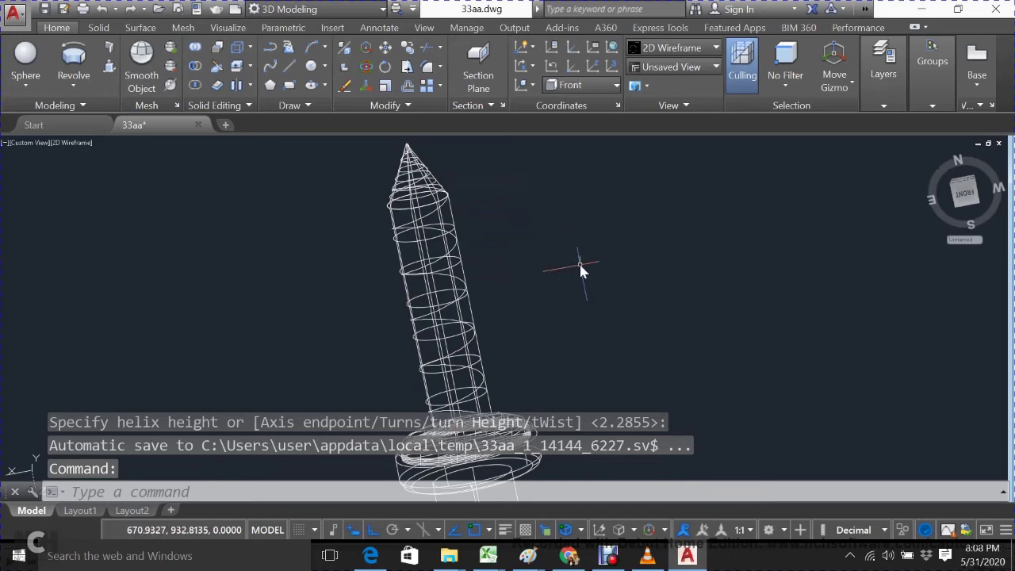
Step: Switch to the Top view, then zoom and pan to frame the shank and screw tip
click(23, 143)
click(57, 176)
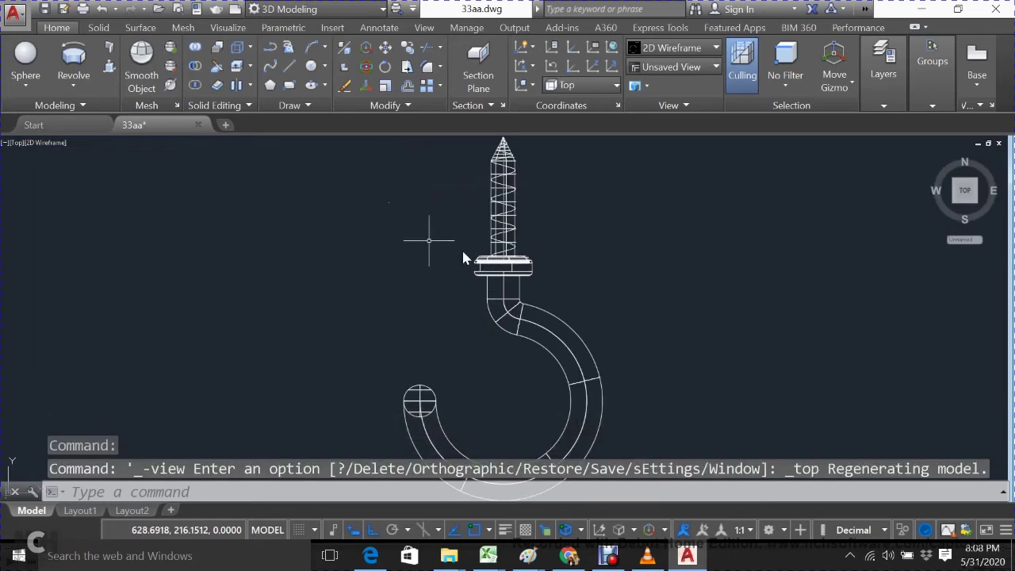
scroll(556, 212, up, 2)
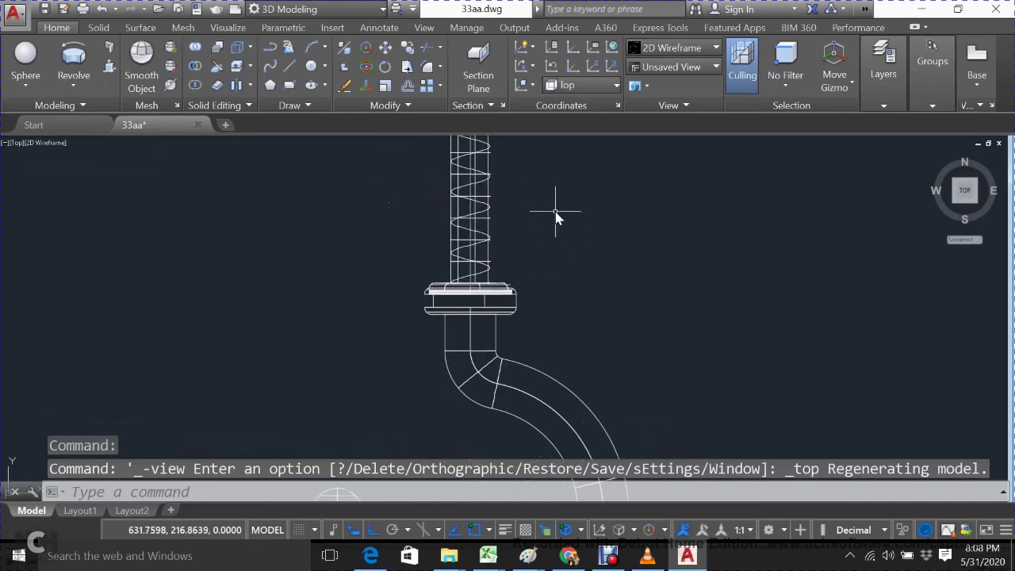
middle_drag(554, 212, 544, 303)
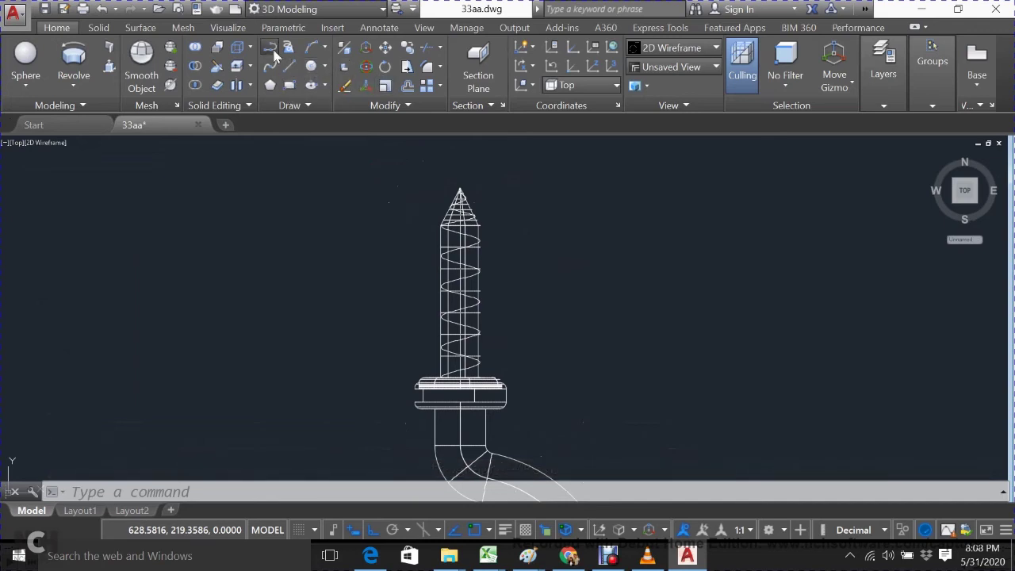
Step: Start a polyline beside the shank with two points, then cancel it
click(273, 50)
click(555, 227)
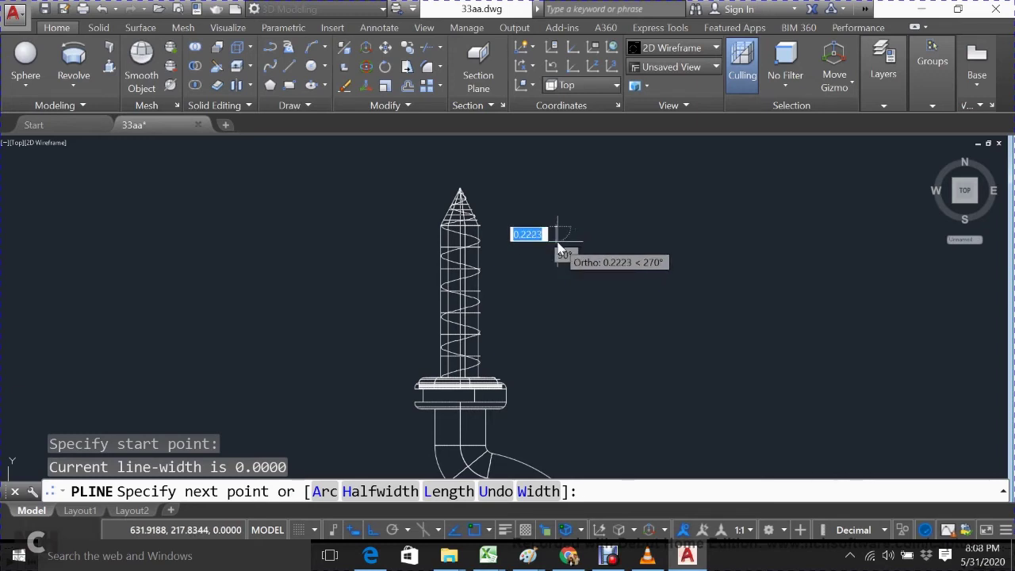
click(559, 246)
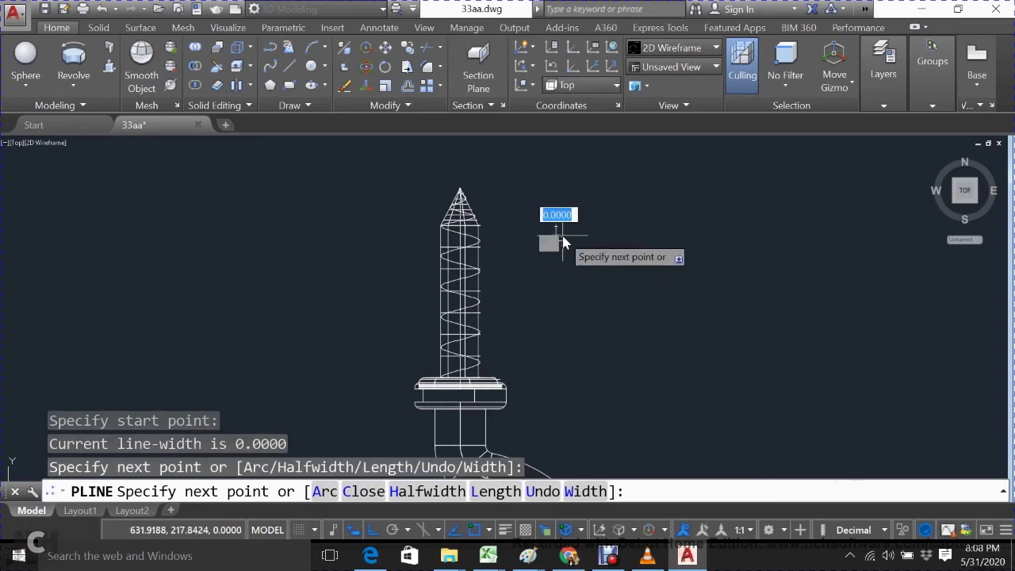
key(Escape)
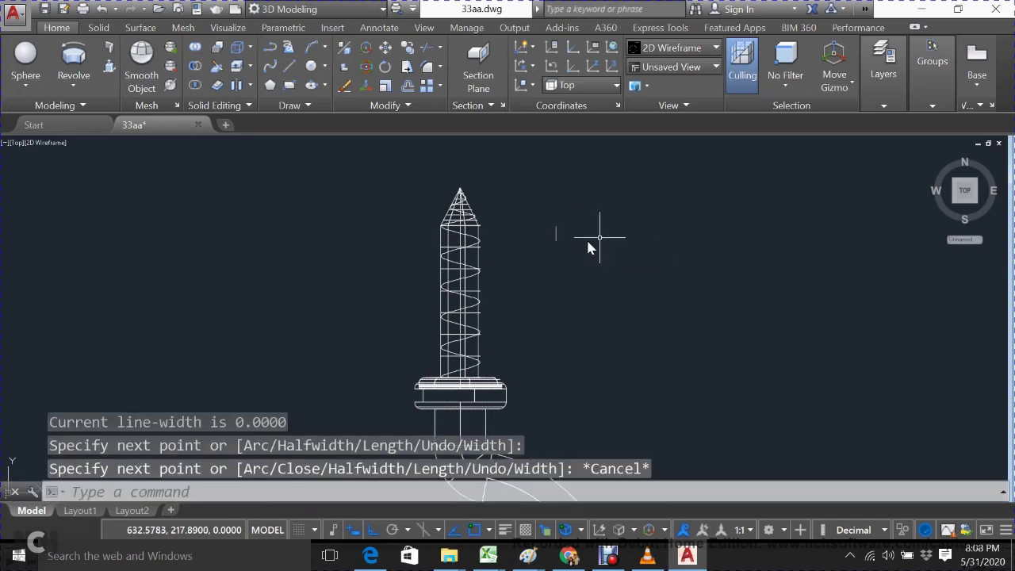
Step: Draw two short line segments for the thread profile beside the shank and select them
text(l)
key(Return)
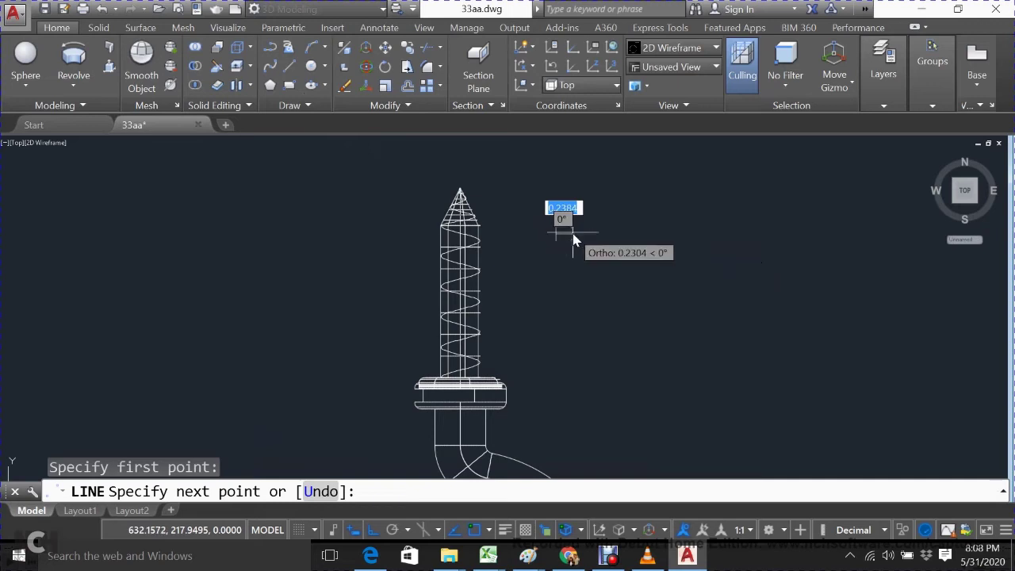
click(573, 238)
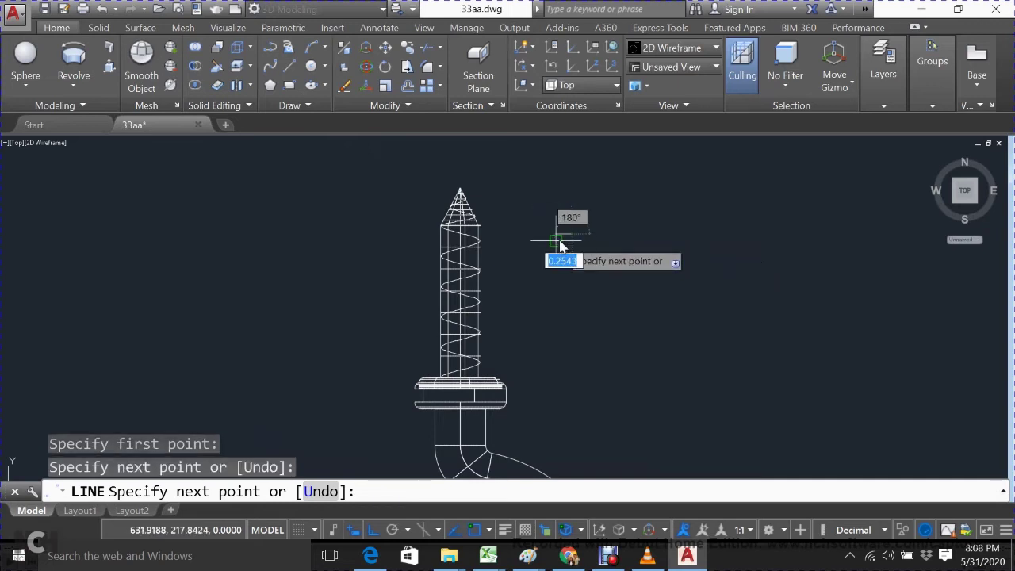
click(560, 246)
key(Escape)
click(562, 238)
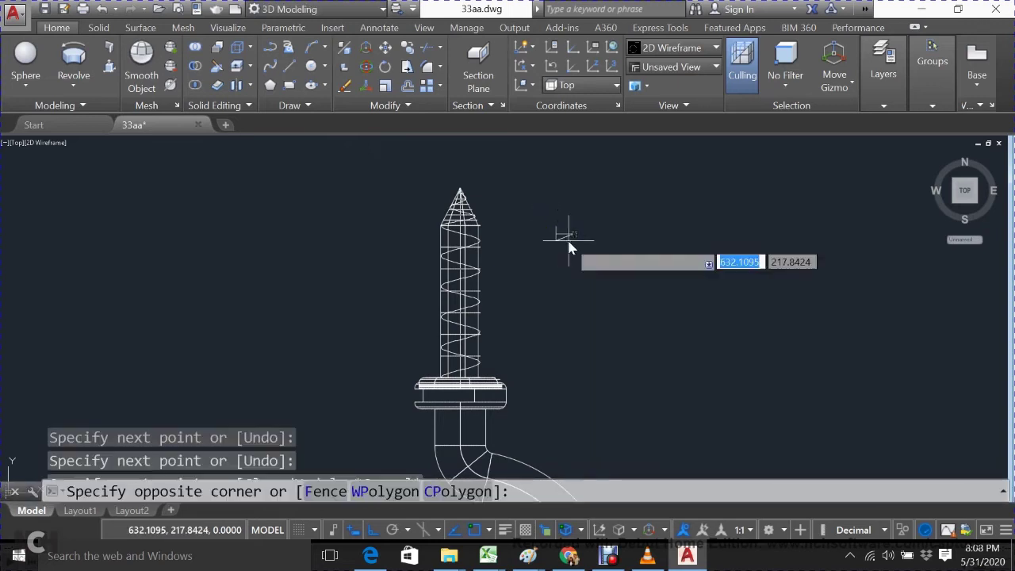
click(563, 238)
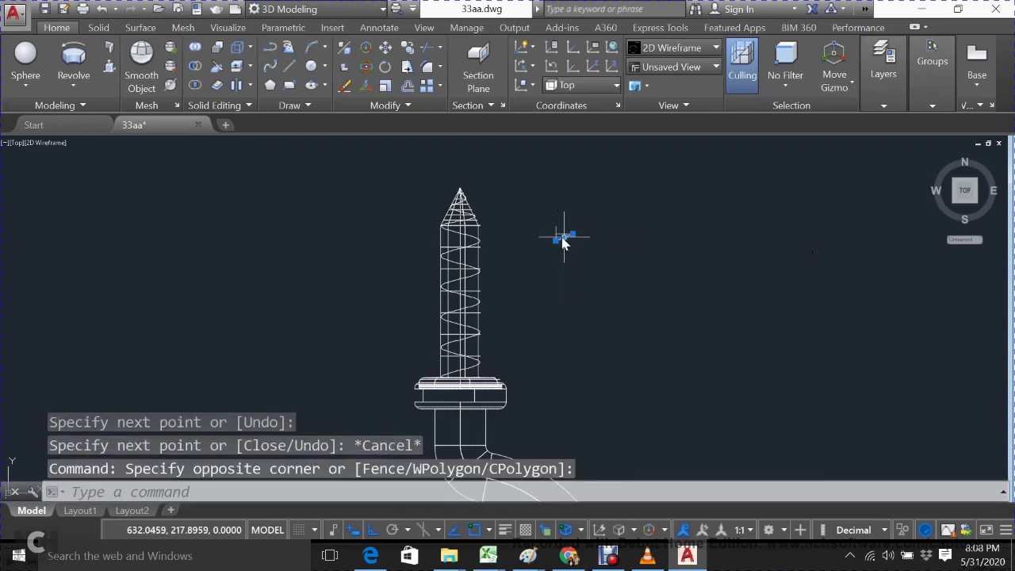
Step: Mirror the profile lines about a horizontal axis keeping the source, then erase one piece
text(MI)
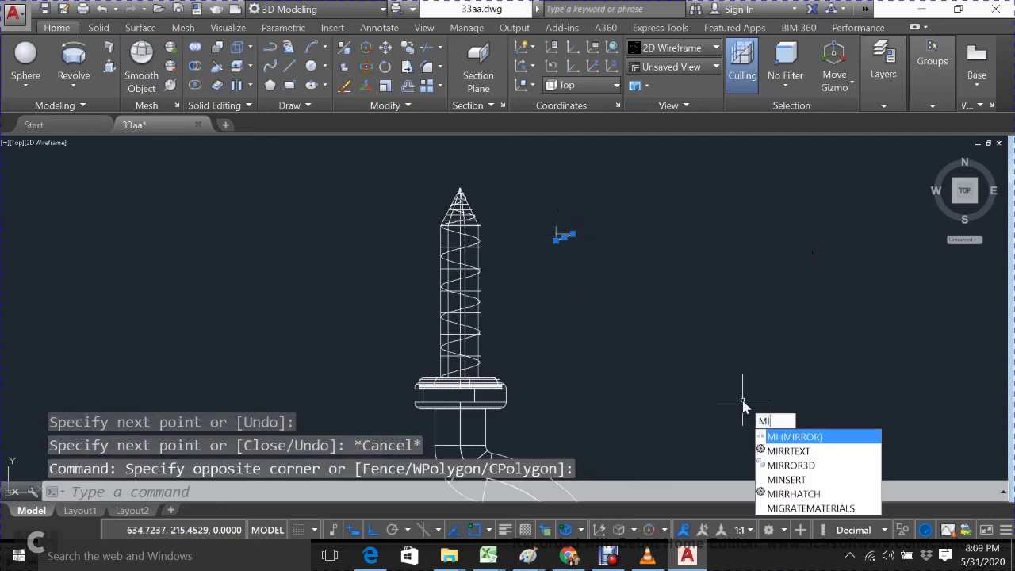
key(Return)
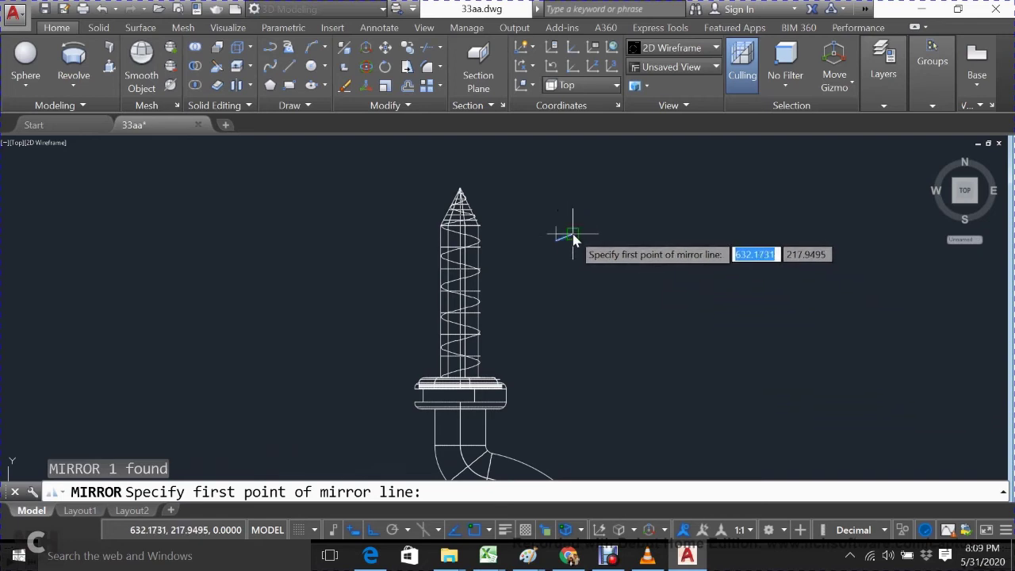
click(566, 236)
click(621, 237)
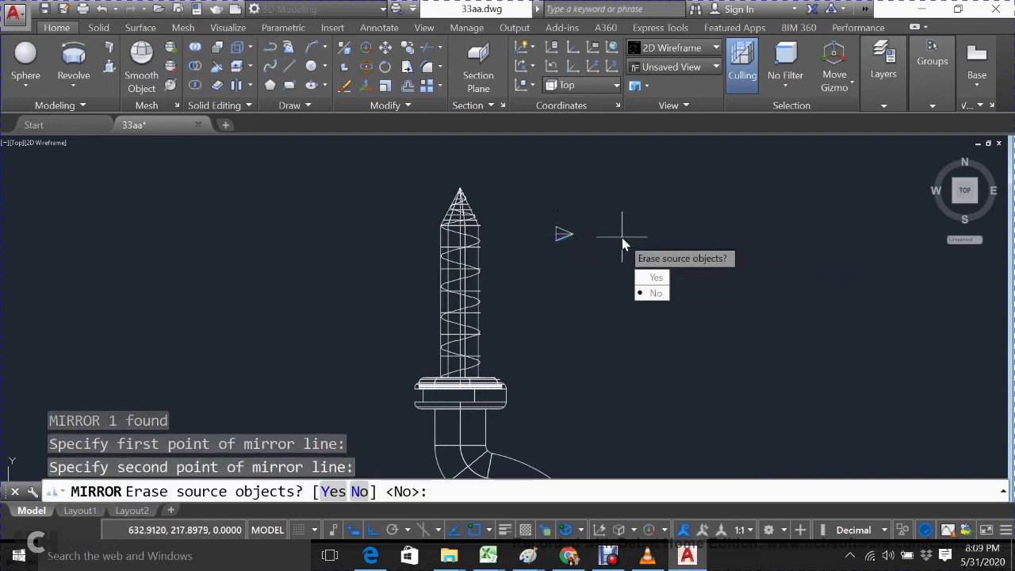
click(653, 291)
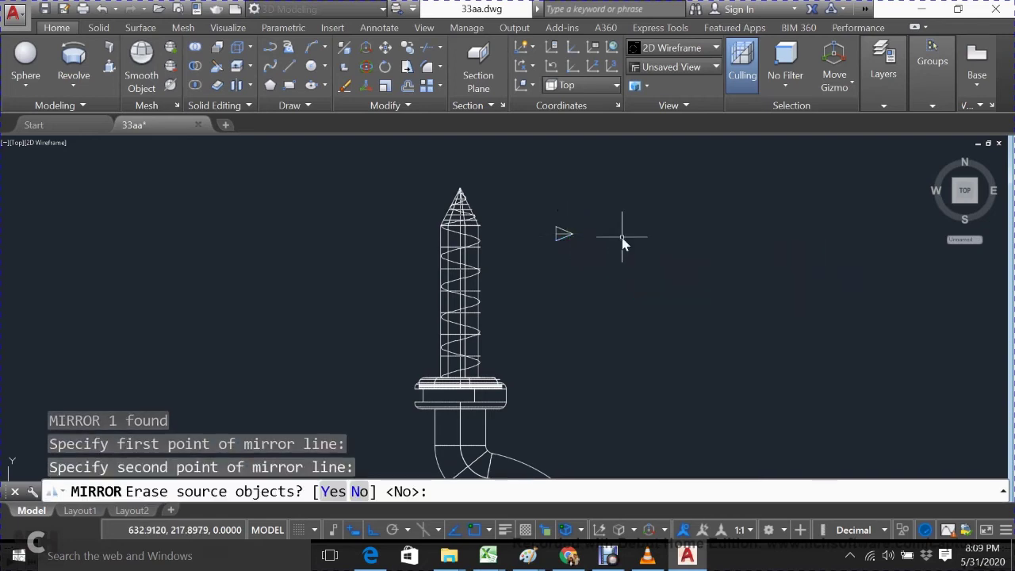
click(563, 236)
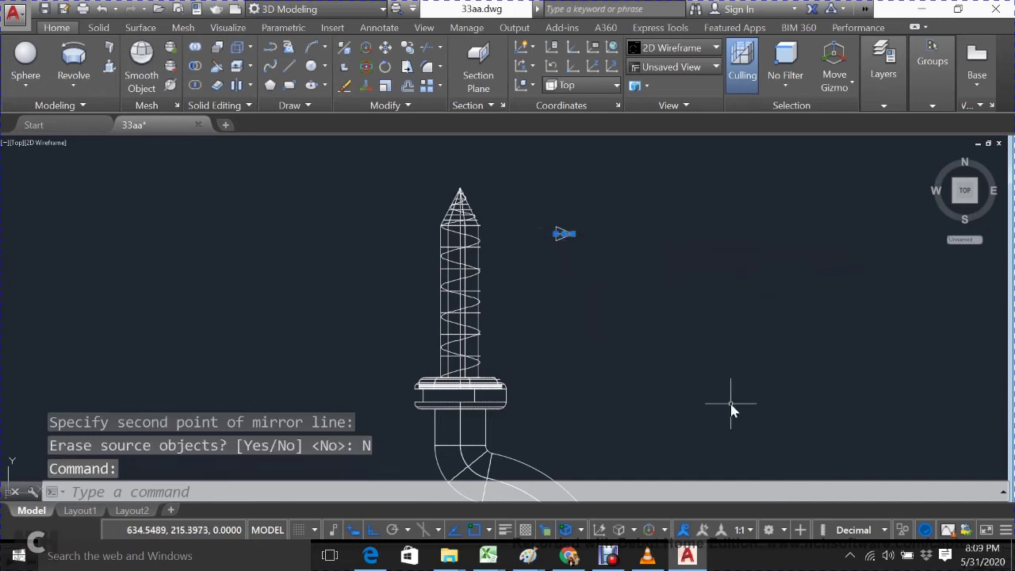
text(E)
key(Return)
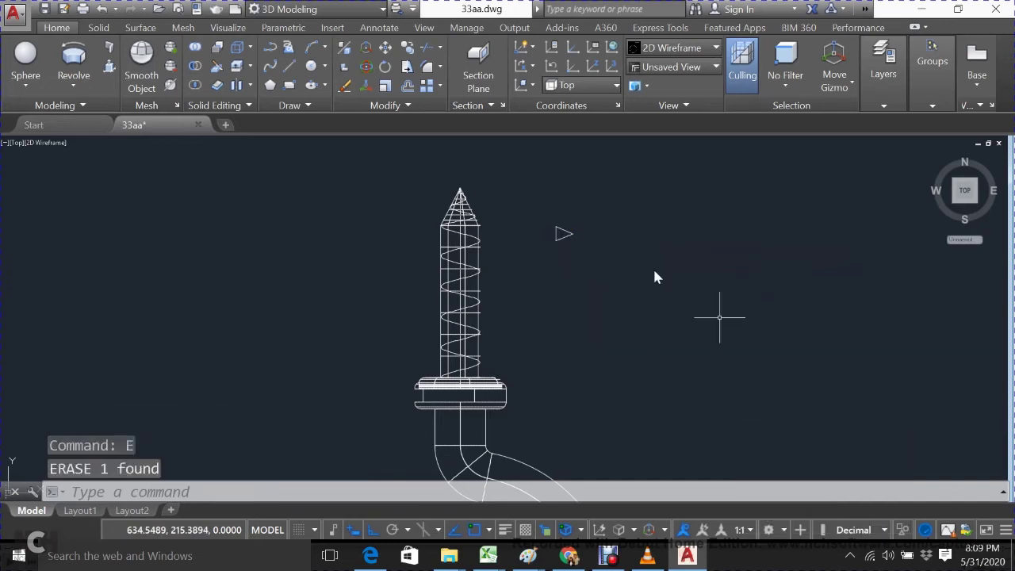
Step: Mirror the small triangle about a steep axis, keeping the original
click(608, 215)
click(544, 245)
scroll(624, 289, up, 2)
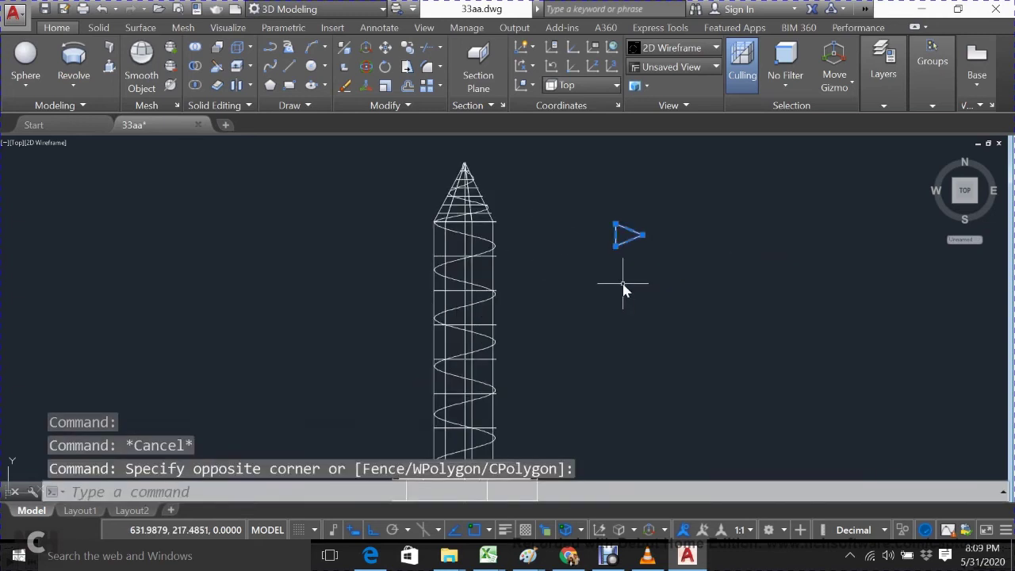
text(M)
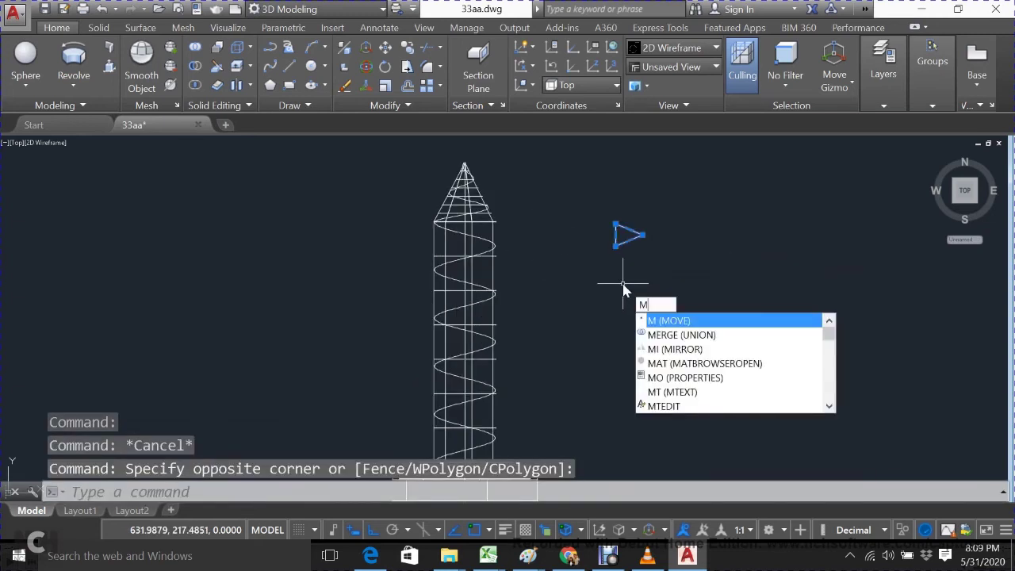
text(I)
key(Return)
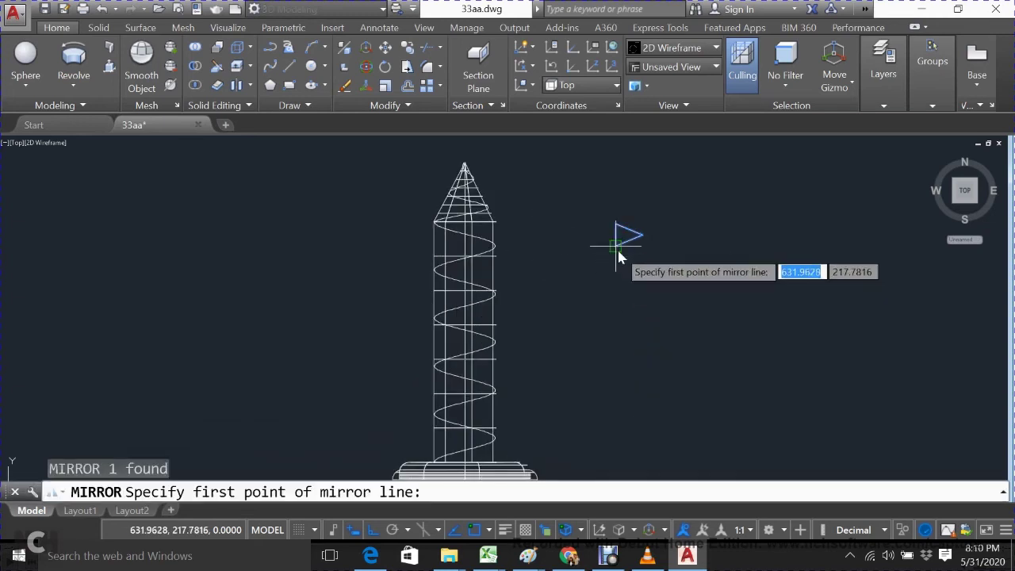
click(616, 253)
click(597, 328)
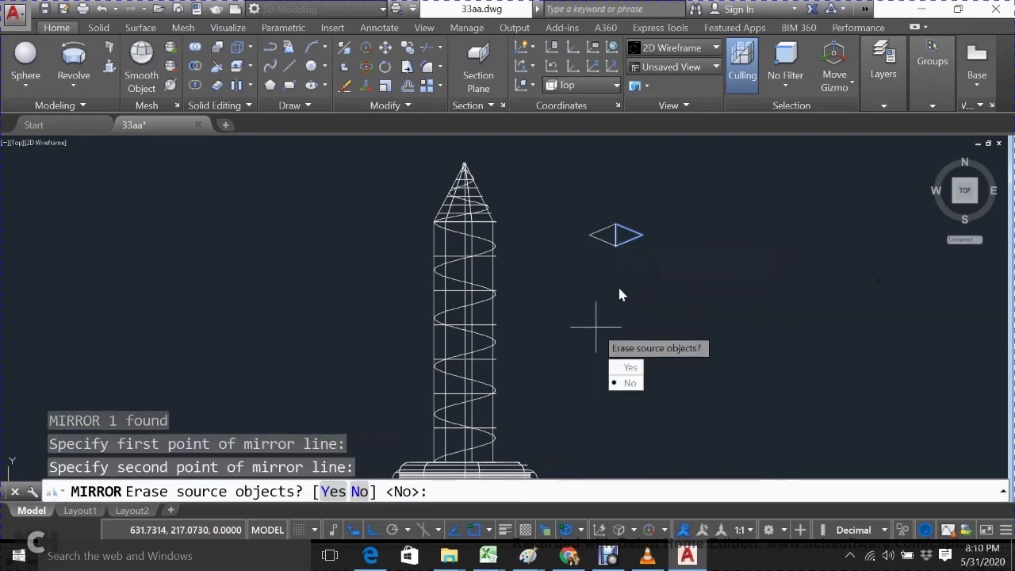
click(618, 390)
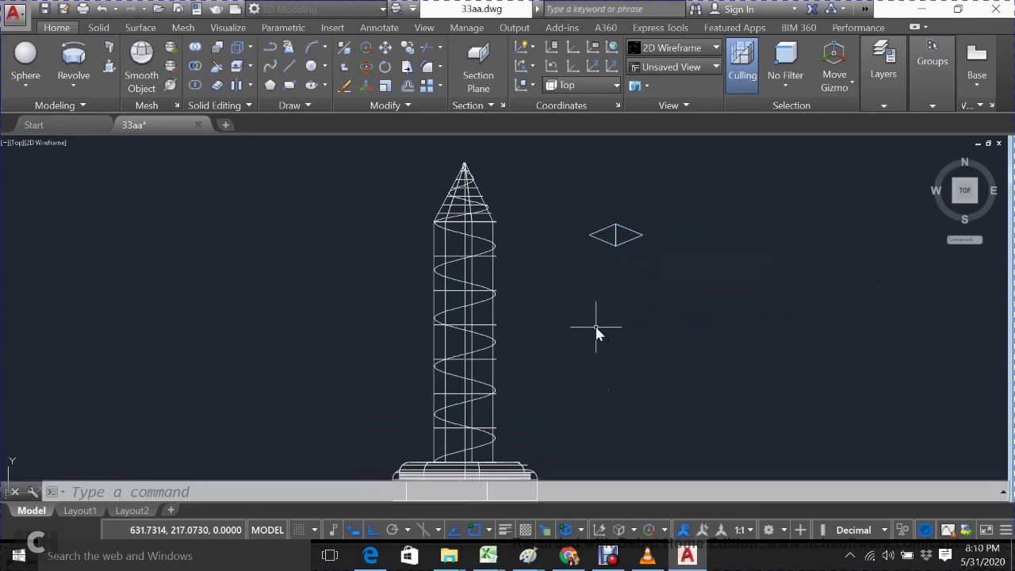
Step: Erase the mirrored triangle copy and select the remaining triangle
click(636, 200)
click(638, 269)
text(E)
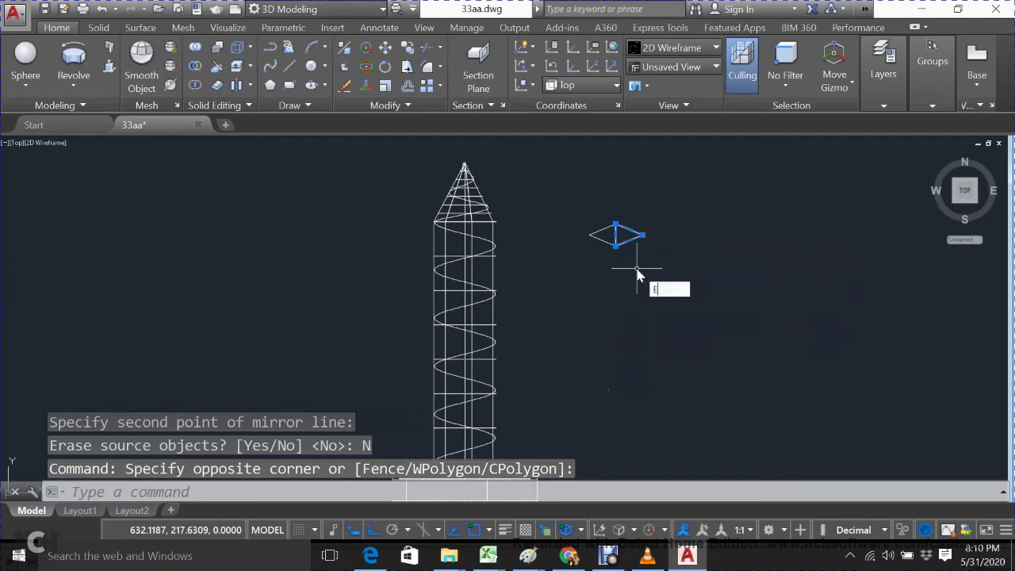
key(Return)
click(627, 246)
click(583, 234)
text(M)
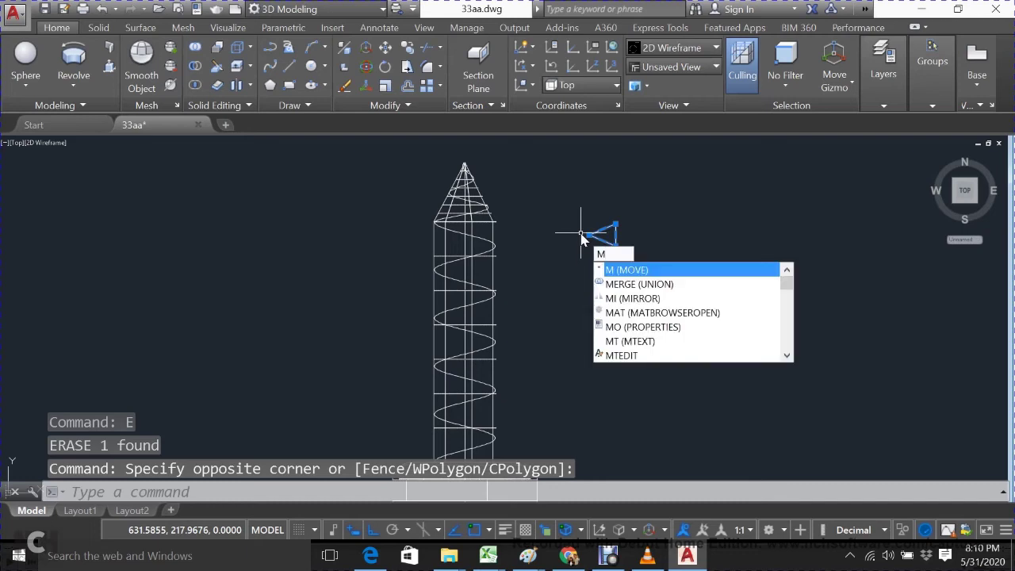
Step: Move the triangle from its corner onto the helix's starting vertex at the collar
key(Return)
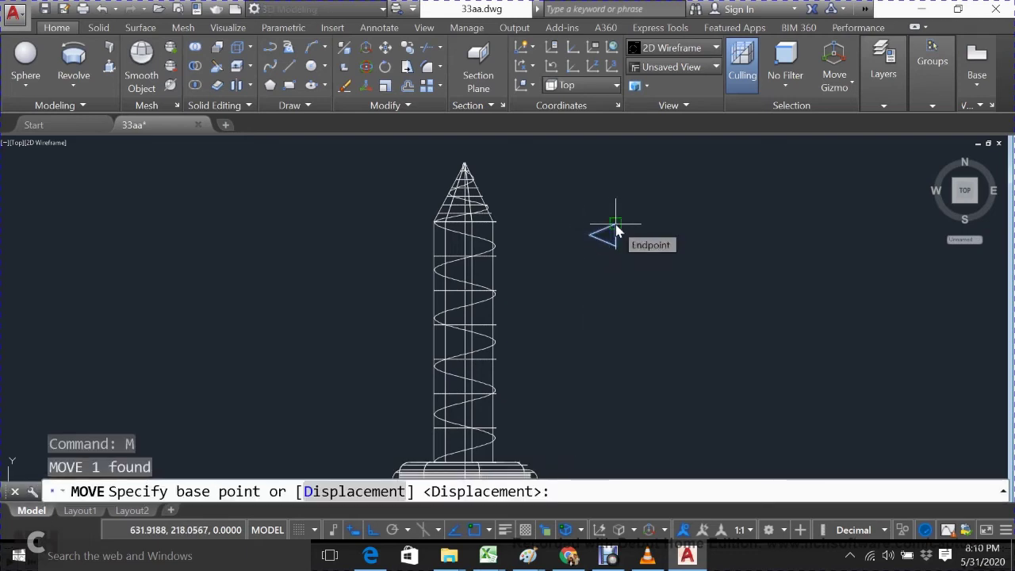
click(609, 228)
middle_drag(498, 272, 545, 60)
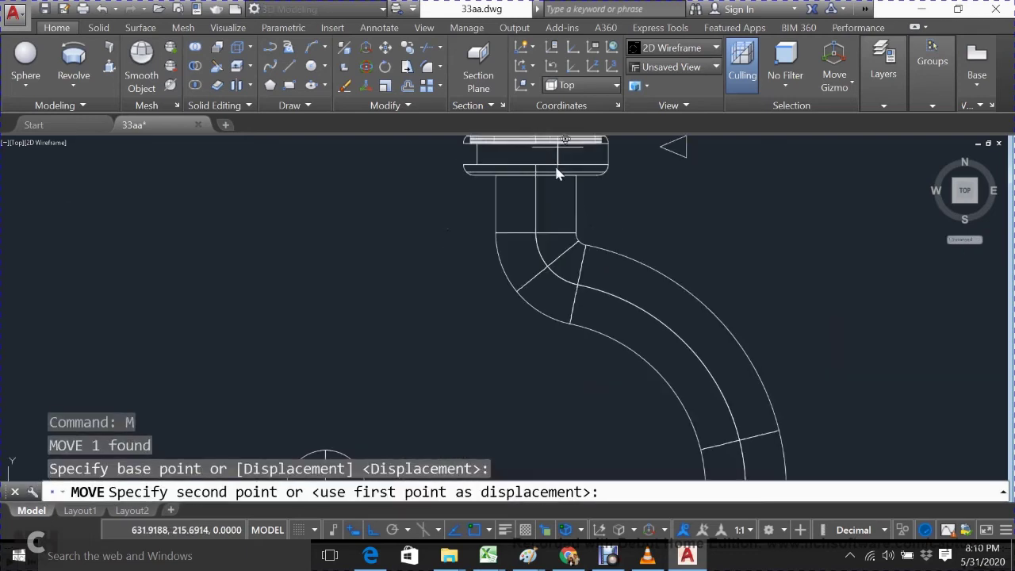
middle_drag(544, 192, 481, 371)
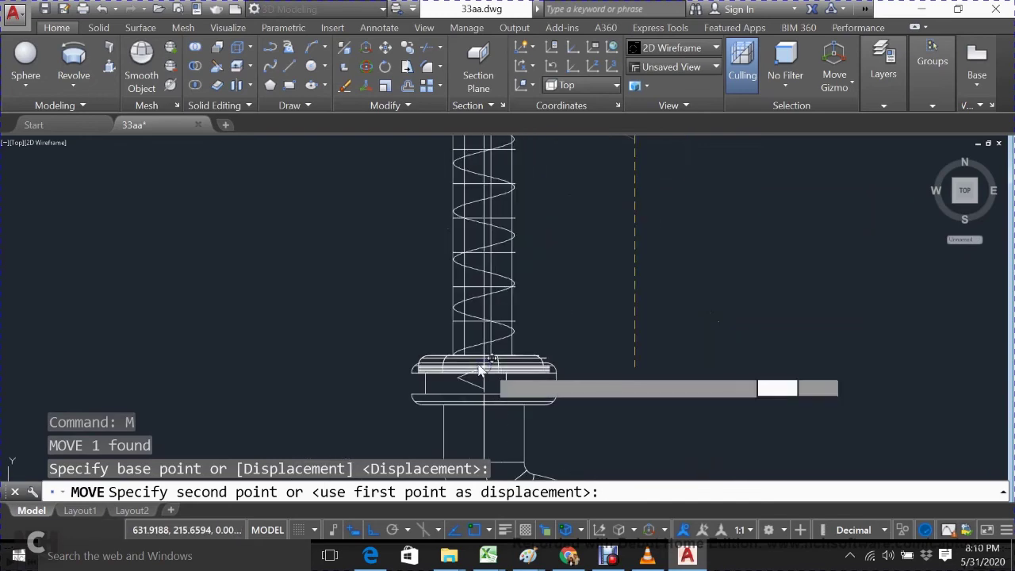
scroll(480, 369, up, 1)
scroll(464, 363, up, 3)
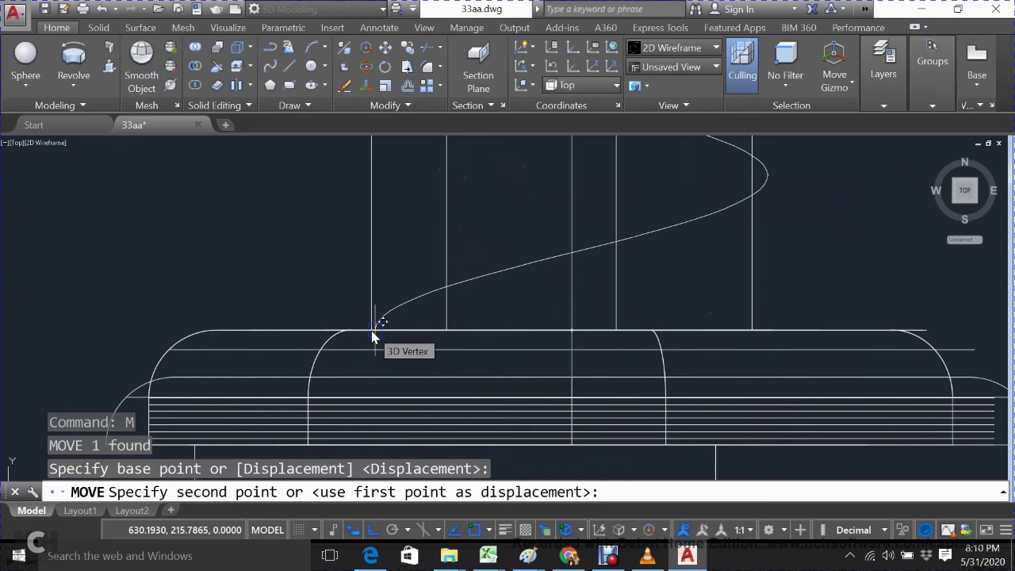
click(372, 335)
scroll(373, 334, down, 5)
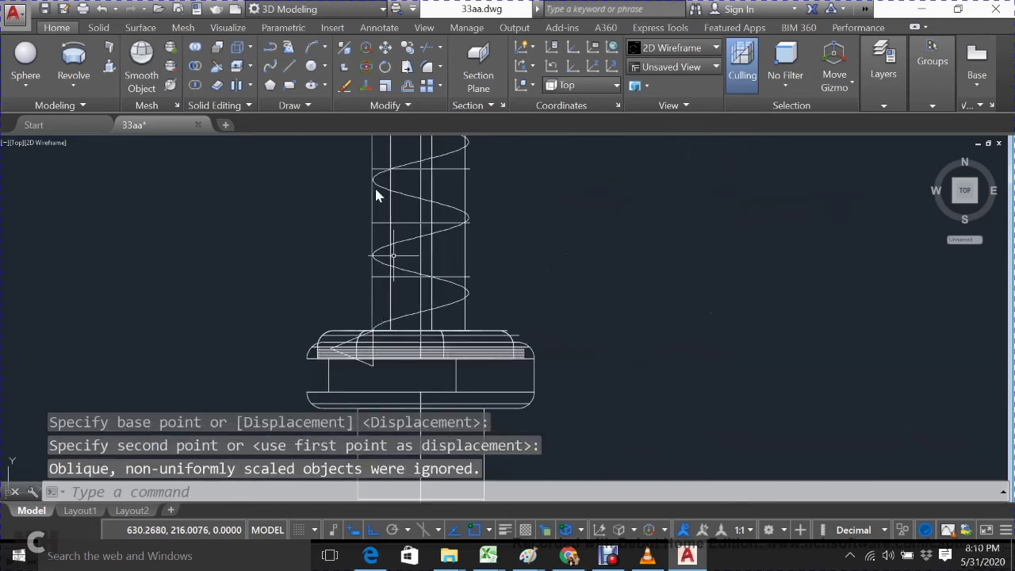
Step: Start a sweep set to Solid mode, then cancel it
click(75, 85)
click(93, 209)
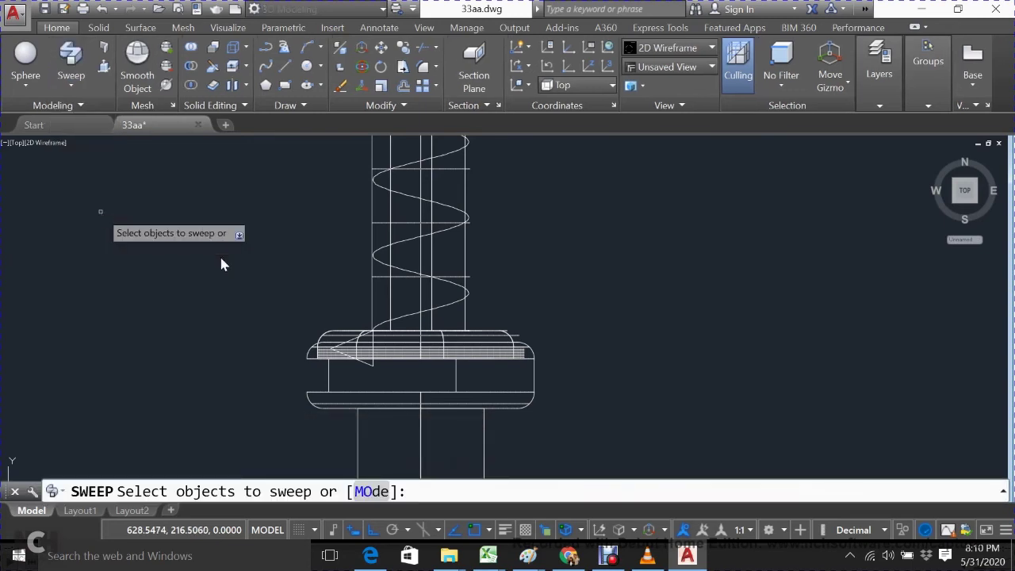
click(367, 490)
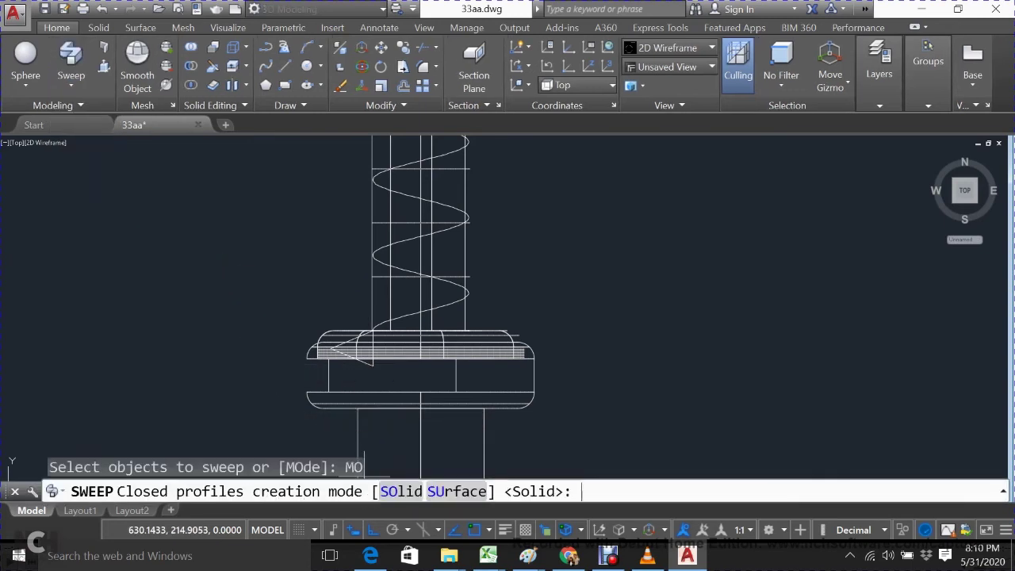
click(397, 495)
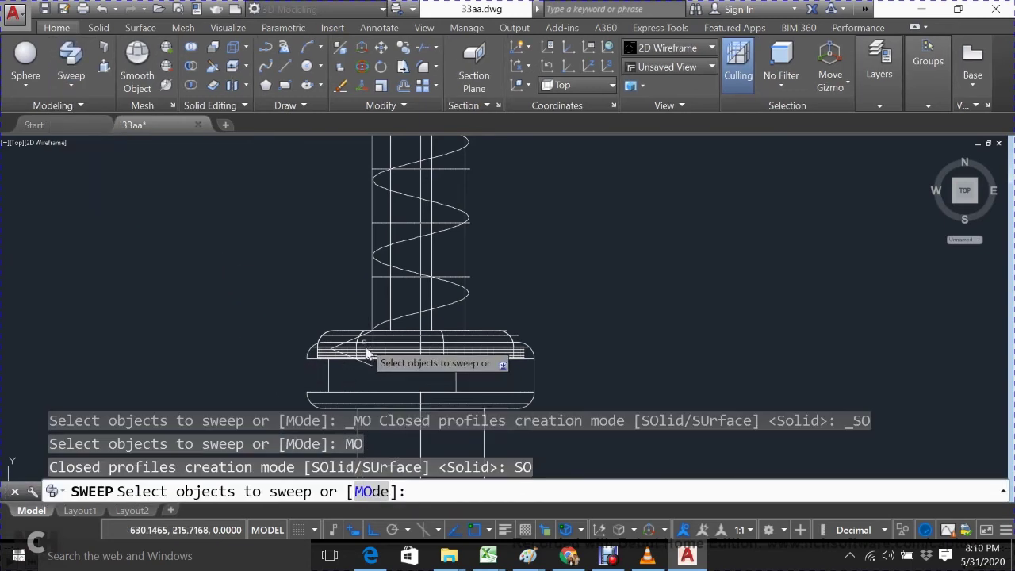
key(Escape)
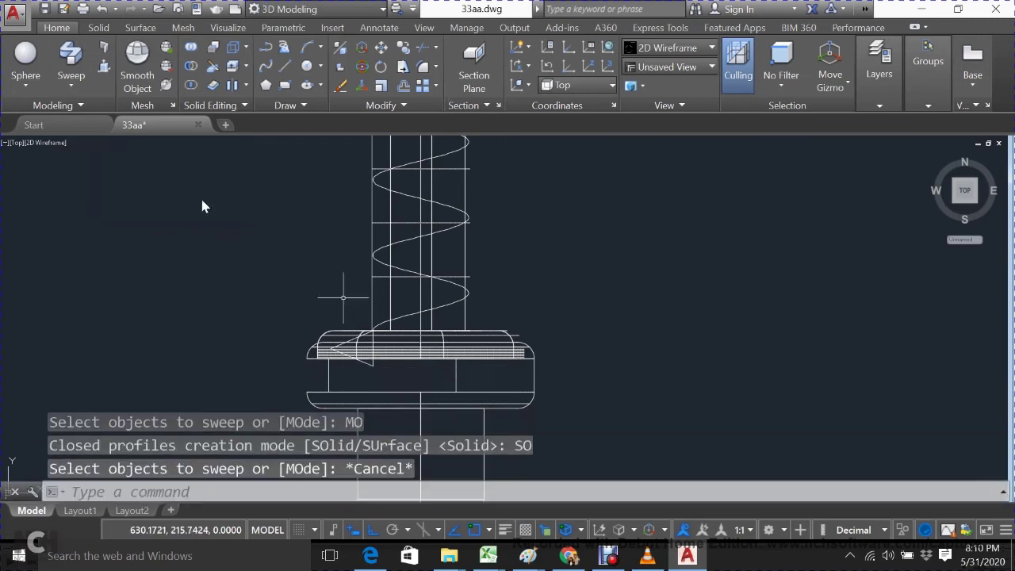
Step: Sweep the triangle profile as a solid along the helix, then pan to show the cone tip
click(83, 93)
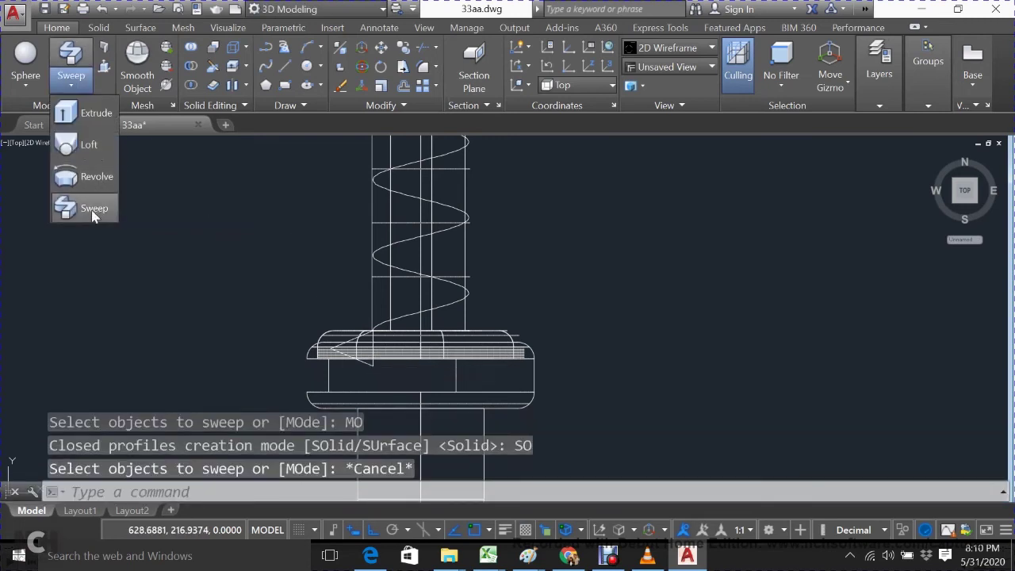
click(92, 208)
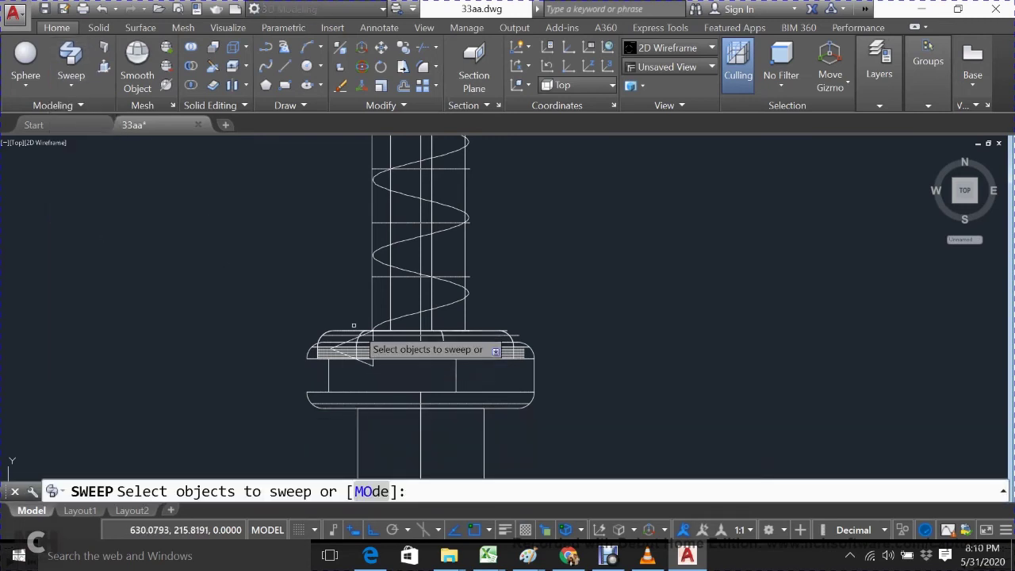
click(373, 369)
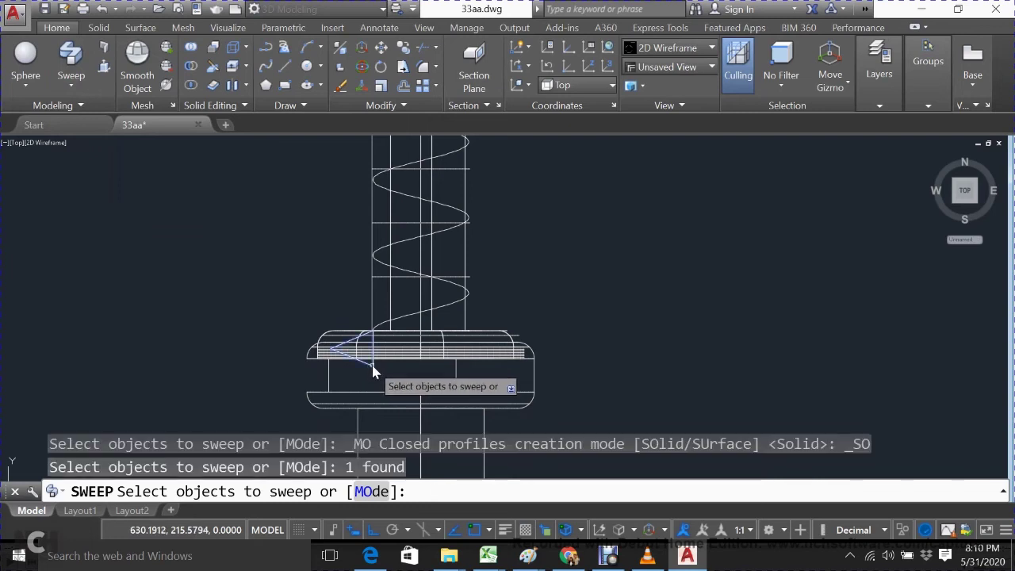
click(366, 492)
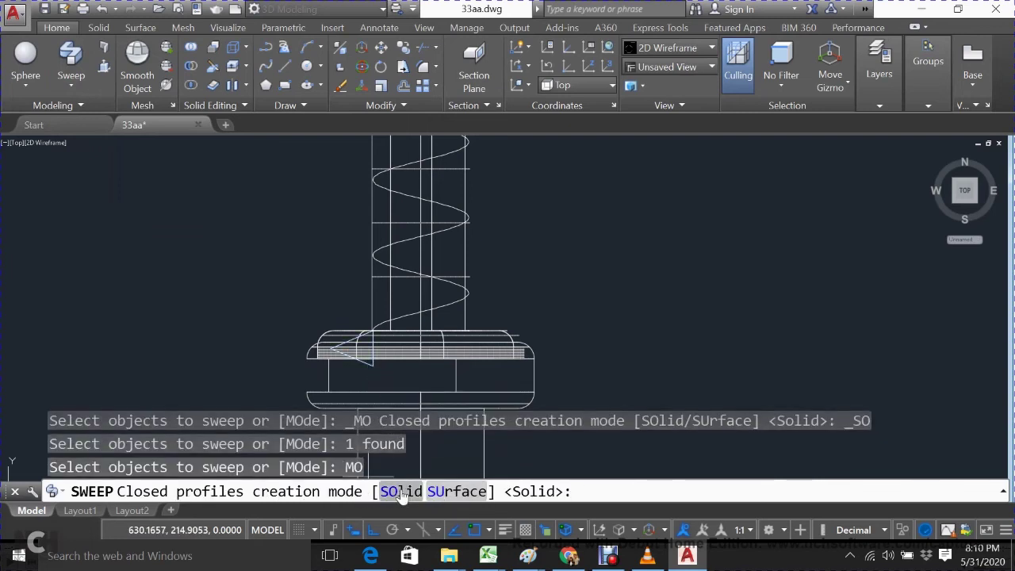
click(402, 492)
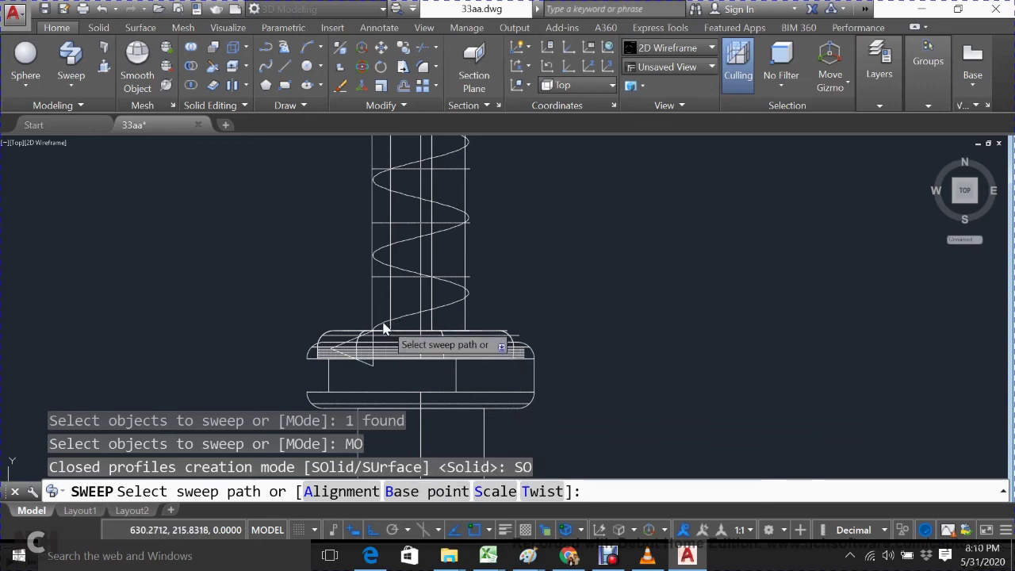
click(464, 310)
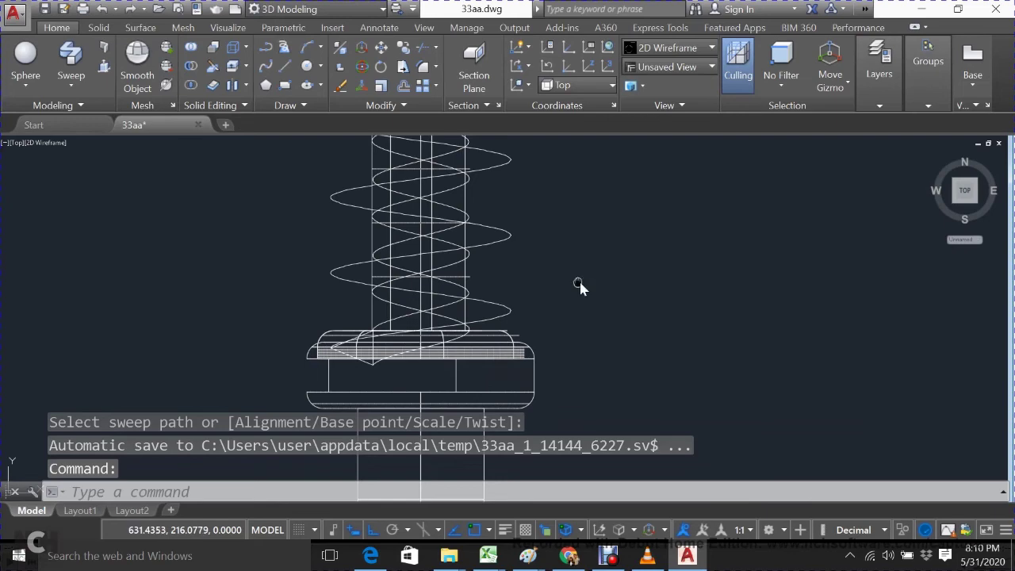
middle_drag(579, 279, 591, 476)
middle_drag(597, 279, 603, 317)
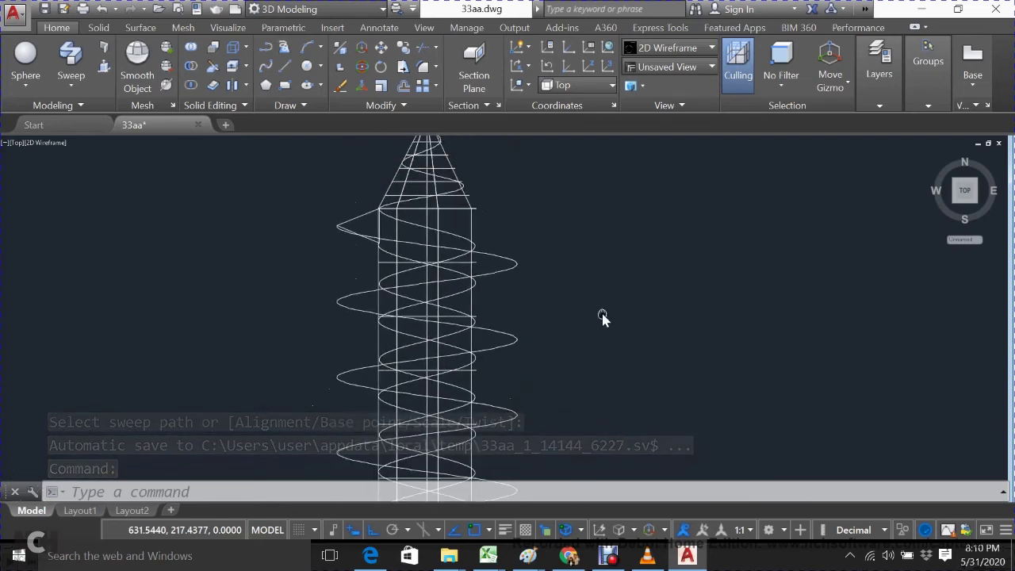
middle_drag(599, 272, 608, 324)
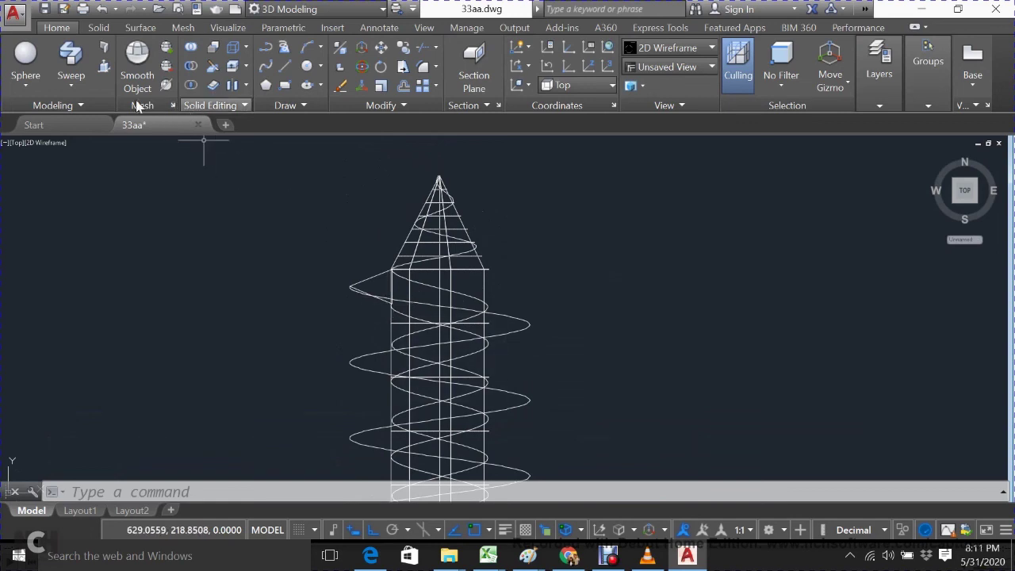
click(72, 87)
click(83, 211)
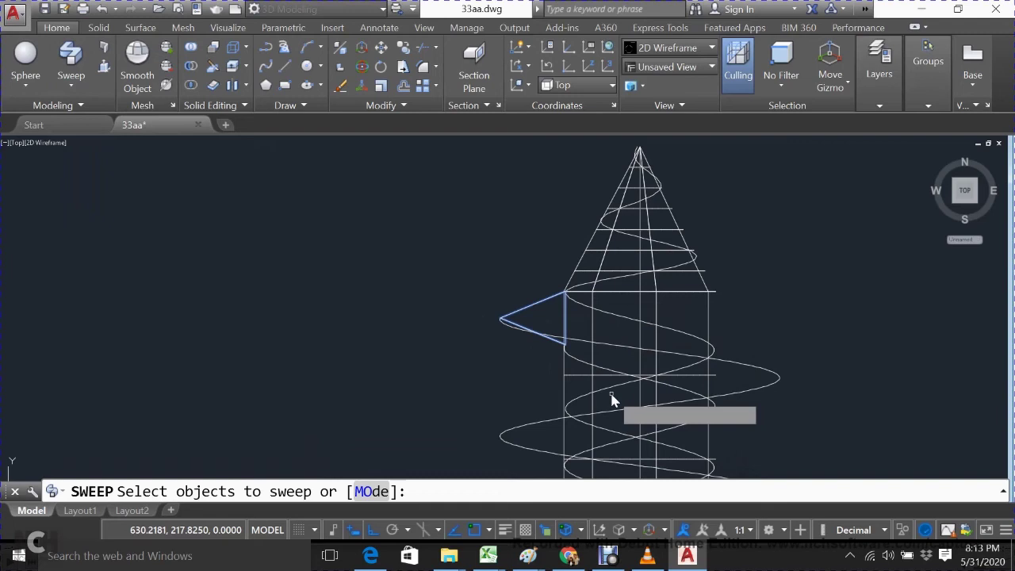
click(531, 306)
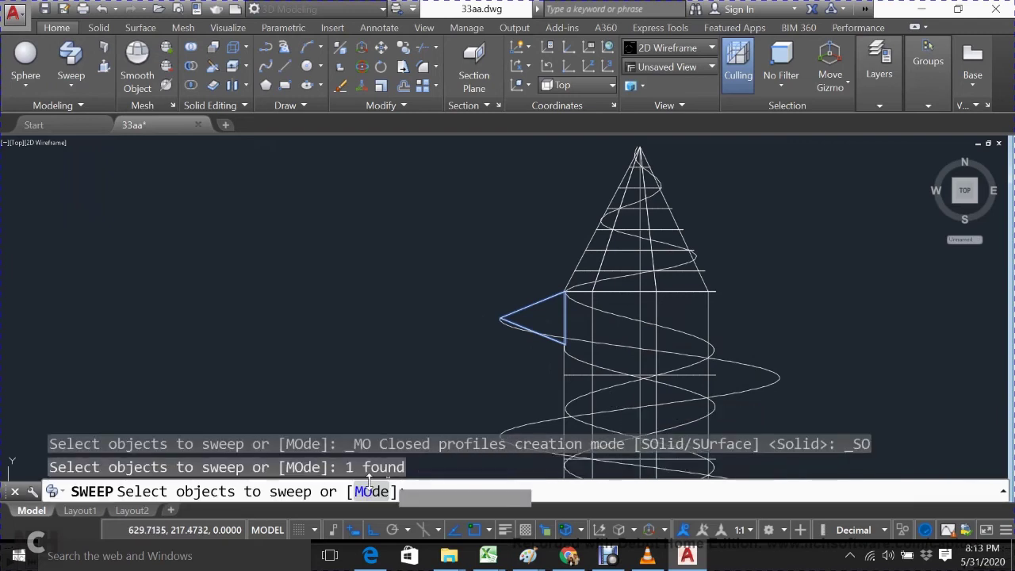
click(355, 493)
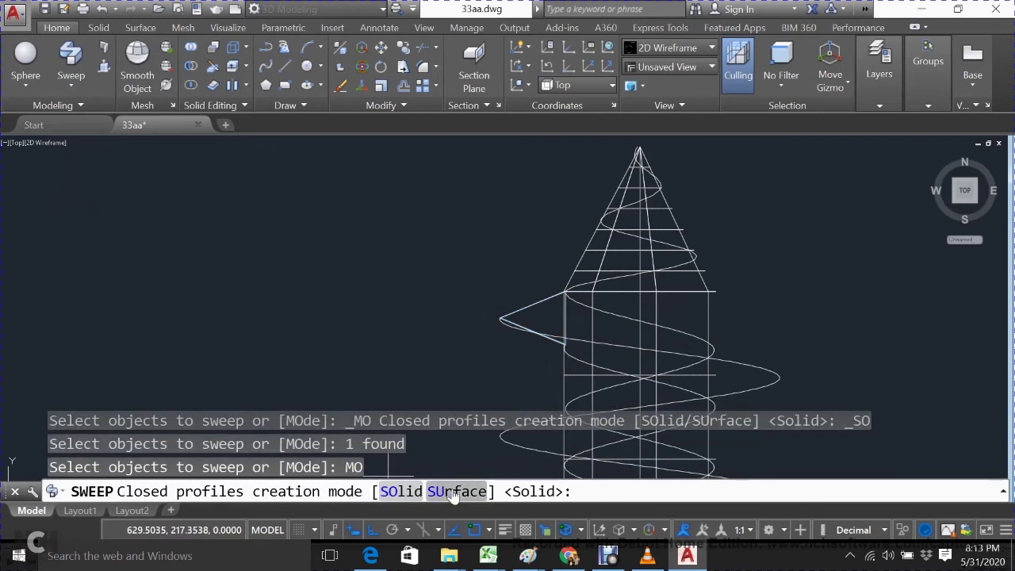
click(401, 492)
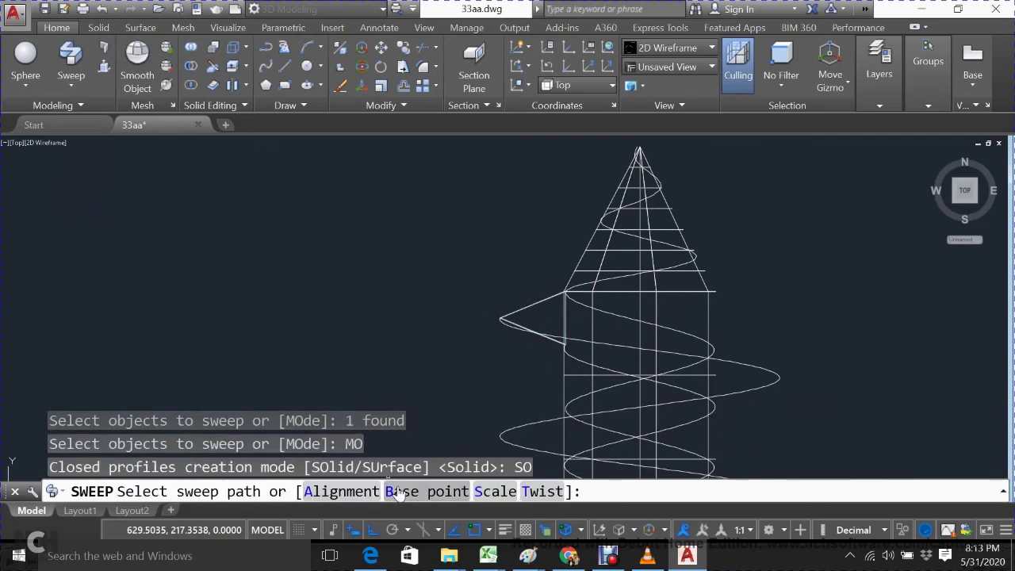
click(625, 277)
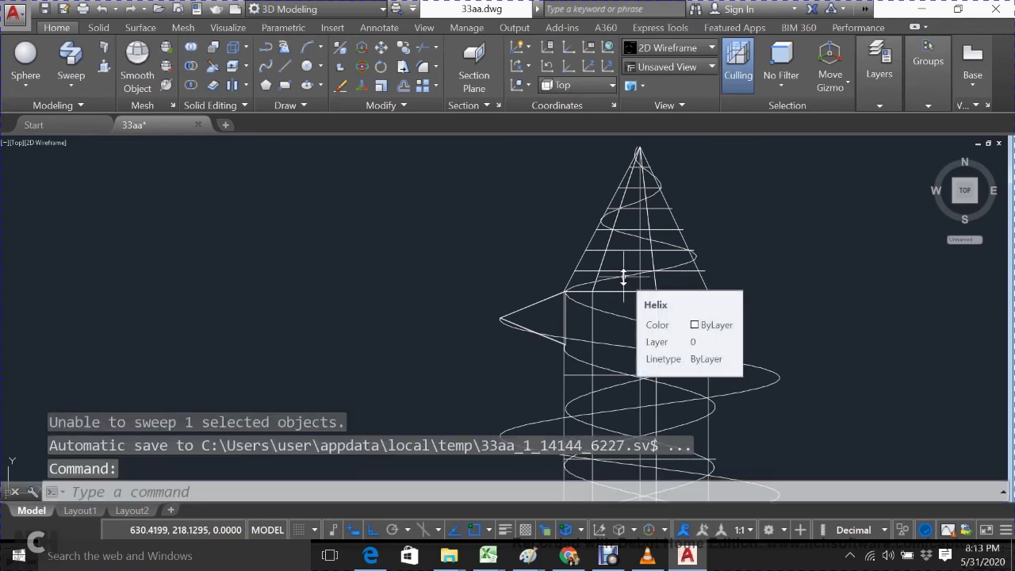
key(Escape)
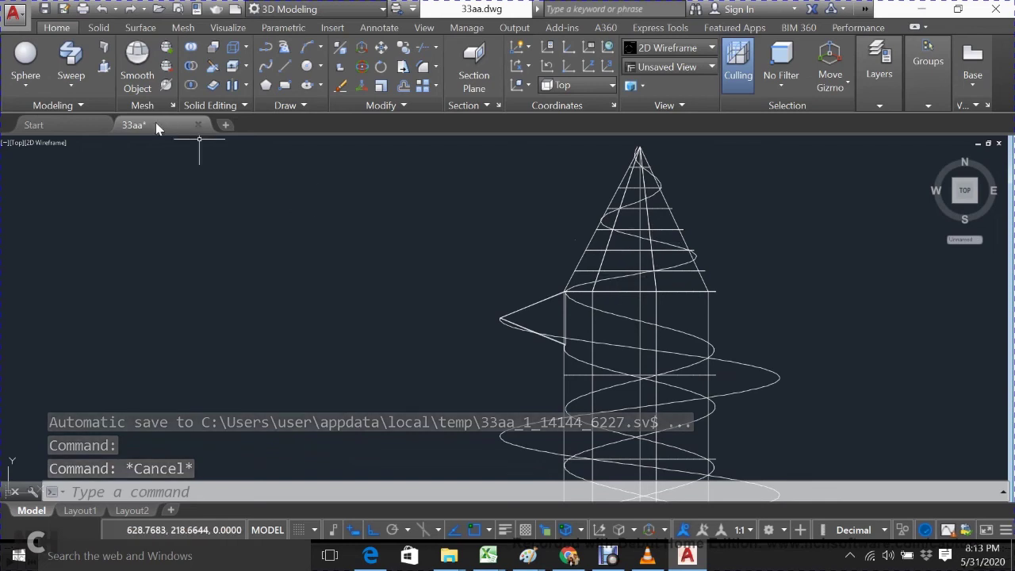
Step: Apply the Realistic visual style, then zoom out and pan to centre the whole hook
click(58, 143)
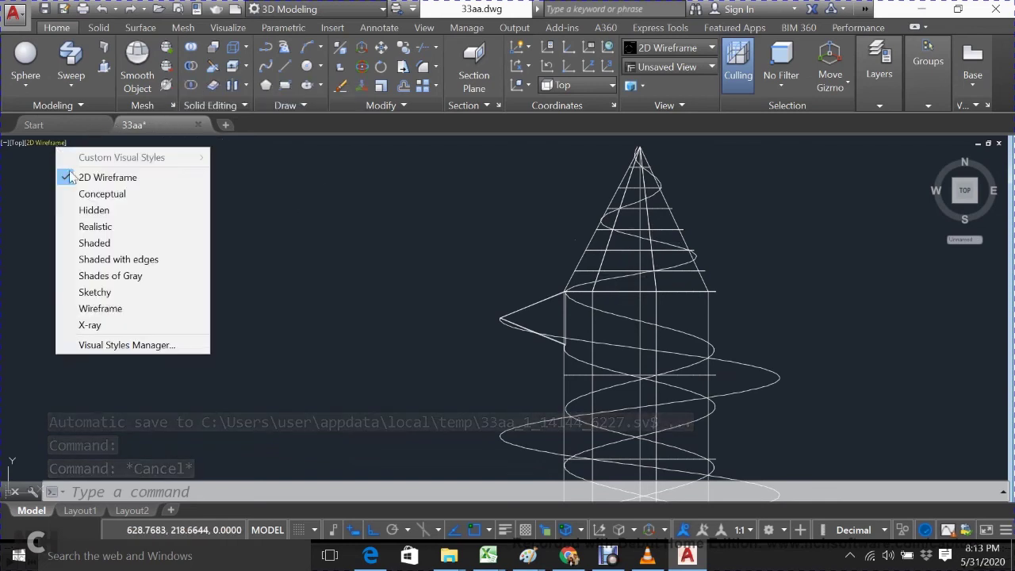
click(94, 227)
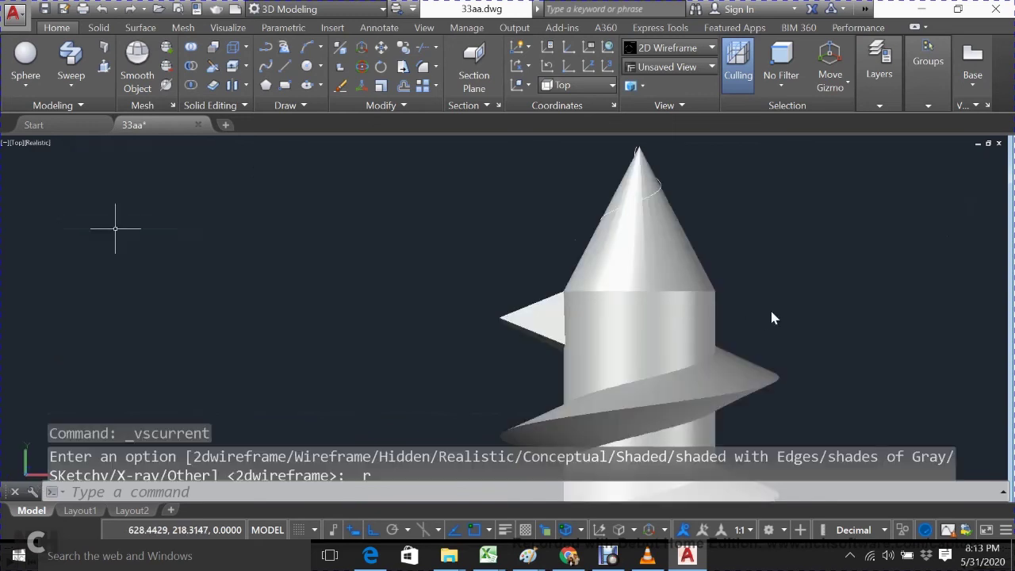
scroll(774, 306, down, 3)
scroll(786, 313, down, 3)
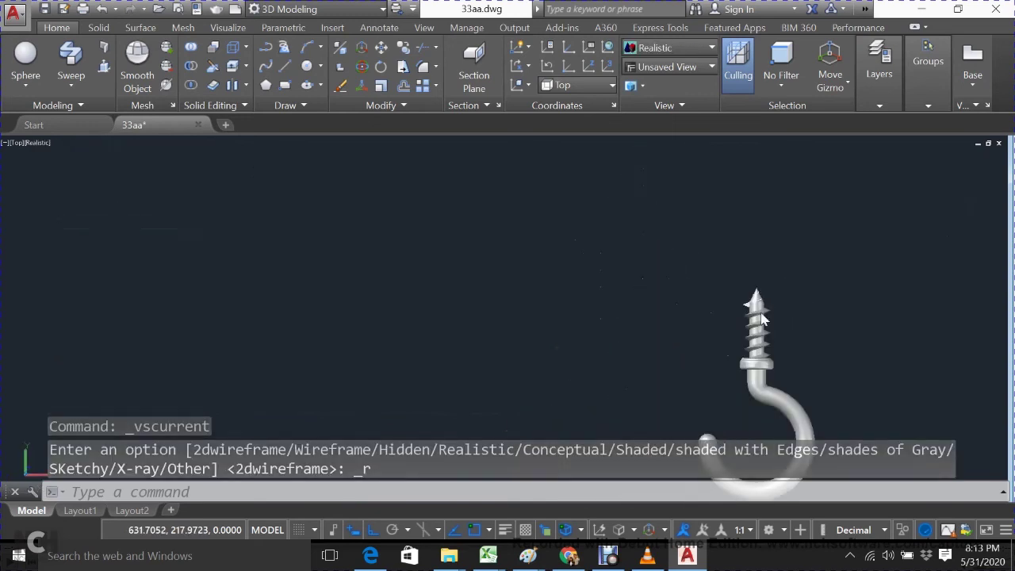
middle_drag(766, 317, 628, 258)
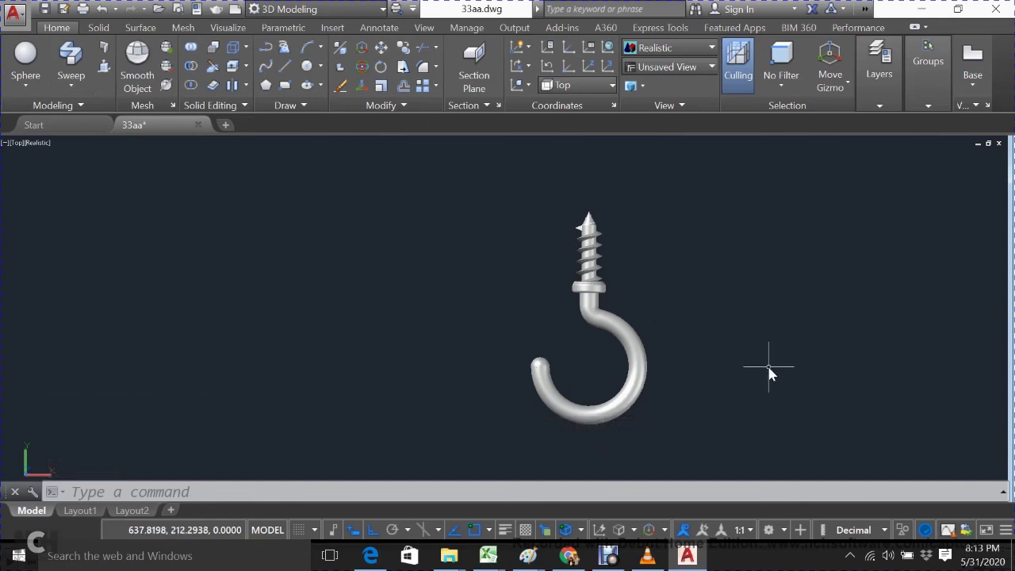
text(OR)
Step: Orbit the hook so the screw points sideways, then flip it open-upward and tilt it down-left
key(Return)
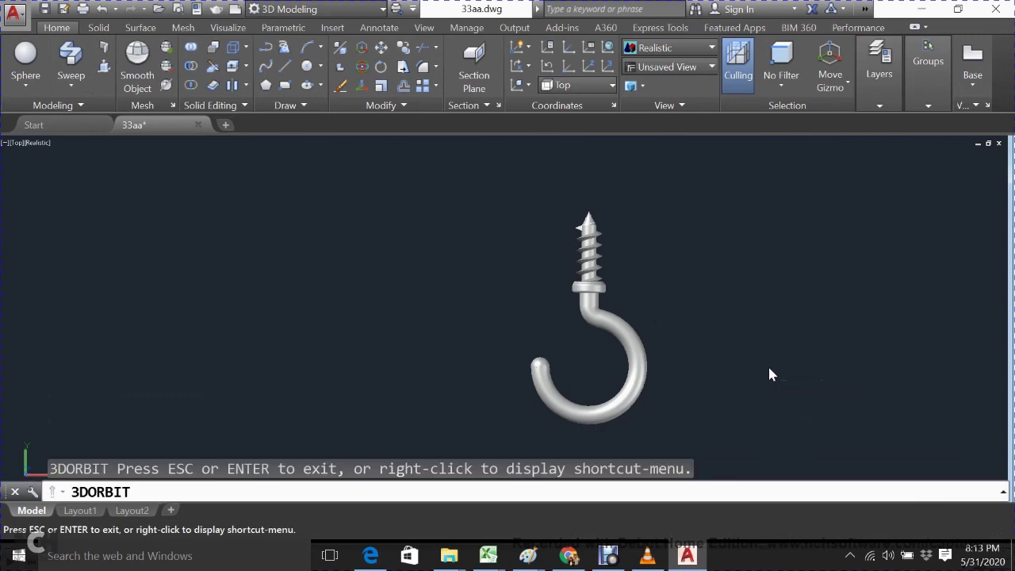
mouse_move(768, 364)
mouse_down()
mouse_move(726, 333)
mouse_move(641, 341)
mouse_move(566, 328)
mouse_move(591, 288)
mouse_move(753, 245)
mouse_up()
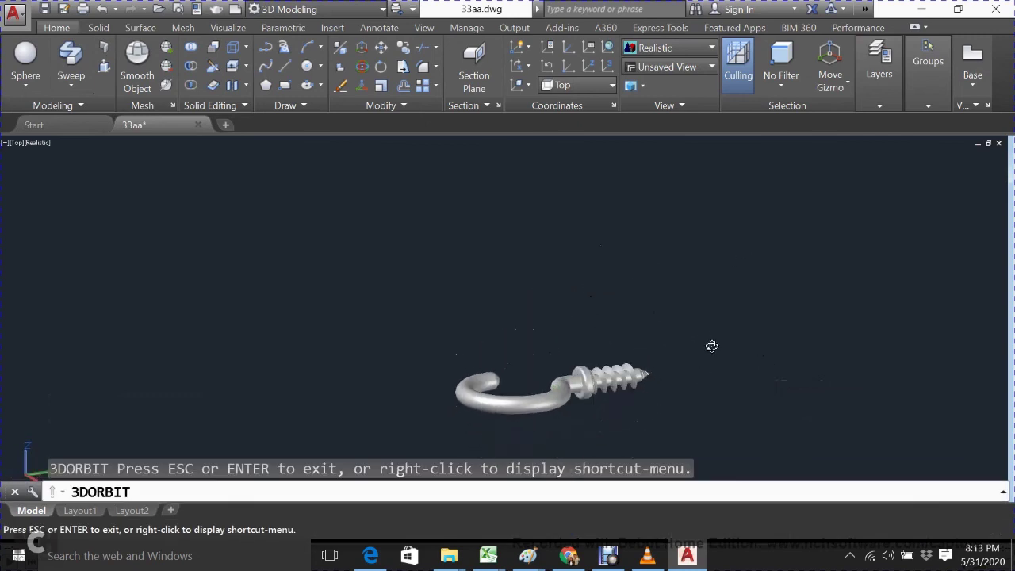
mouse_move(712, 345)
mouse_down()
mouse_move(674, 295)
mouse_move(510, 262)
mouse_move(547, 298)
mouse_move(535, 206)
mouse_move(612, 412)
mouse_move(630, 370)
mouse_move(611, 317)
mouse_move(569, 275)
mouse_move(582, 296)
mouse_move(615, 275)
mouse_move(580, 381)
mouse_move(556, 350)
mouse_move(524, 338)
mouse_move(476, 376)
mouse_move(423, 374)
mouse_move(408, 340)
mouse_move(431, 302)
mouse_move(563, 332)
mouse_move(521, 328)
mouse_move(471, 297)
mouse_move(407, 284)
mouse_move(417, 387)
mouse_move(541, 333)
mouse_move(426, 334)
mouse_move(449, 419)
mouse_move(548, 452)
mouse_move(585, 365)
mouse_move(515, 274)
mouse_move(447, 265)
mouse_move(415, 330)
mouse_move(415, 399)
mouse_move(444, 437)
mouse_move(474, 452)
mouse_up()
scroll(580, 403, up, 3)
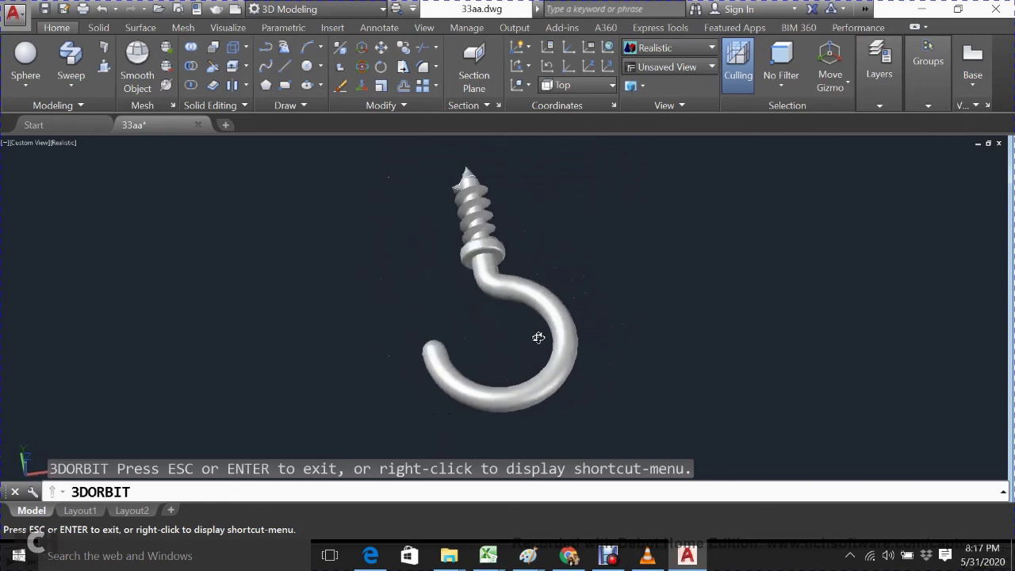
mouse_move(539, 338)
mouse_down()
mouse_move(544, 226)
mouse_move(533, 188)
mouse_move(544, 171)
mouse_move(611, 151)
mouse_move(664, 159)
mouse_up()
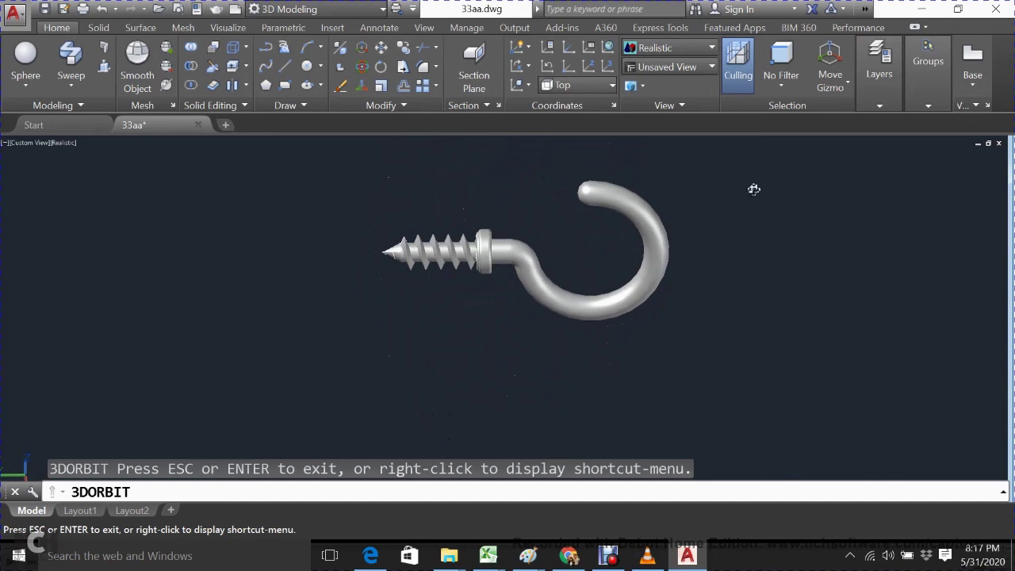
mouse_move(753, 189)
mouse_down()
mouse_move(806, 247)
mouse_move(775, 186)
mouse_move(742, 194)
mouse_move(674, 246)
mouse_move(662, 290)
mouse_move(625, 308)
mouse_up()
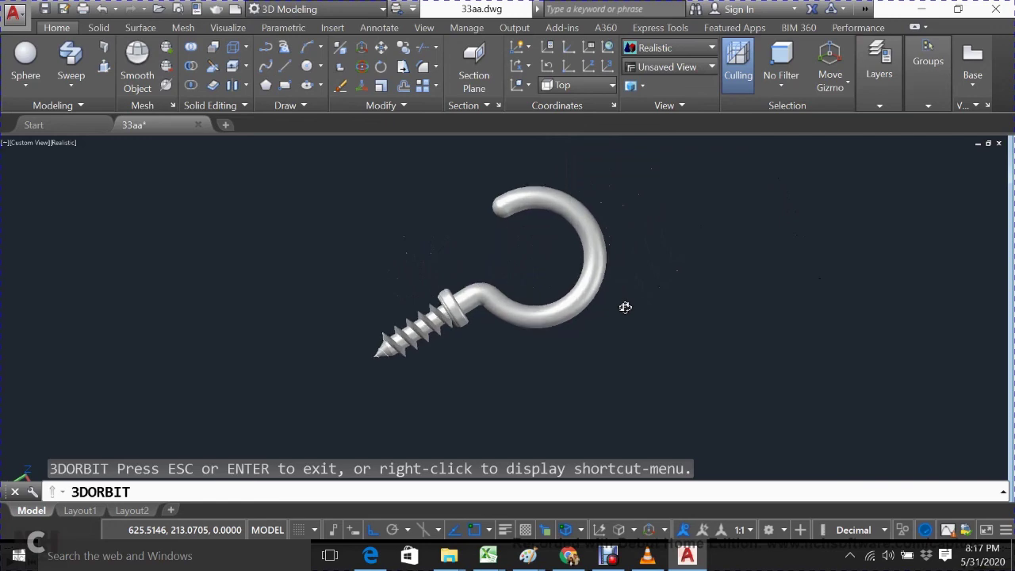